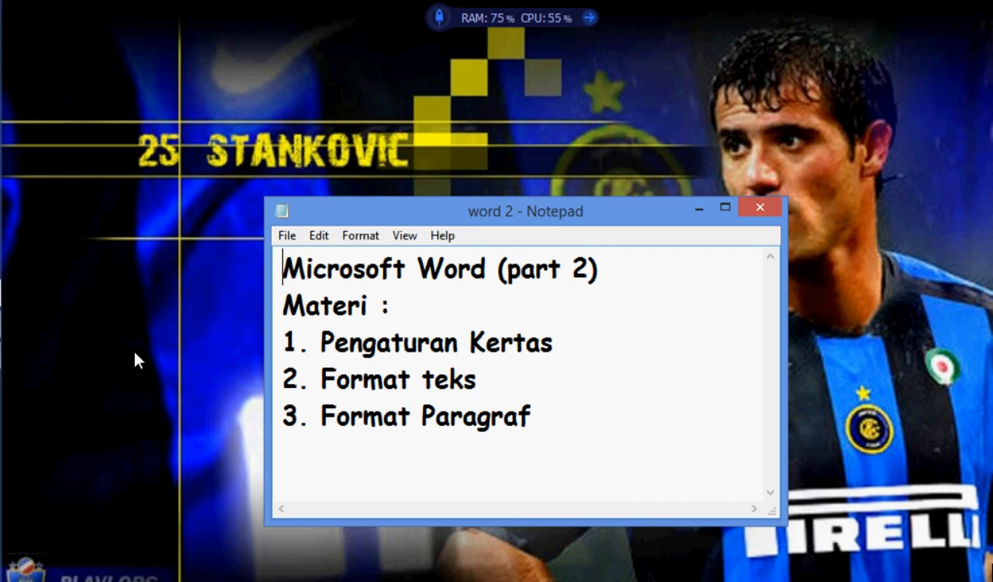
Step: Switch to the Word document containing the Tom Sawyer story
mouse_move(6, 293)
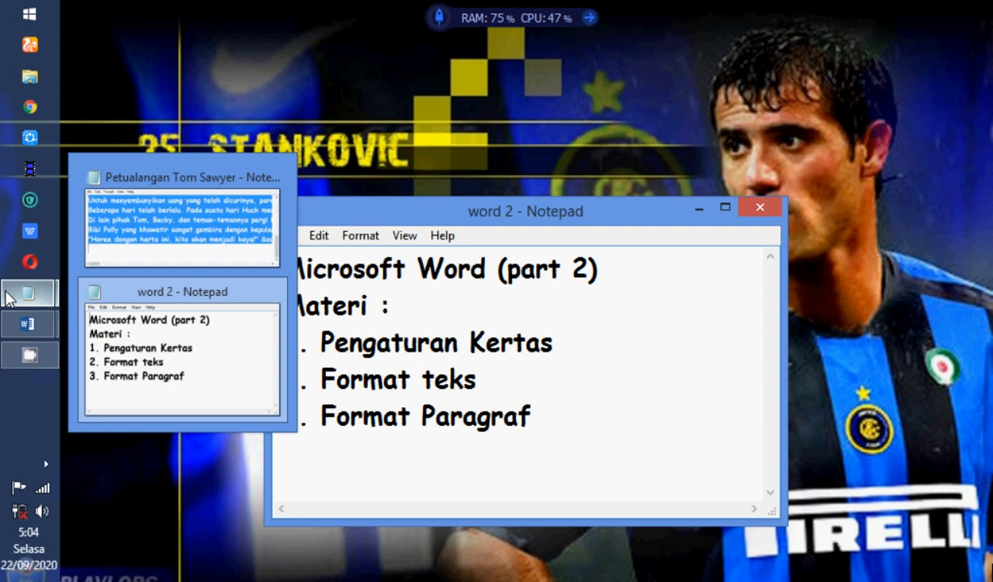
mouse_move(24, 323)
left_click(129, 283)
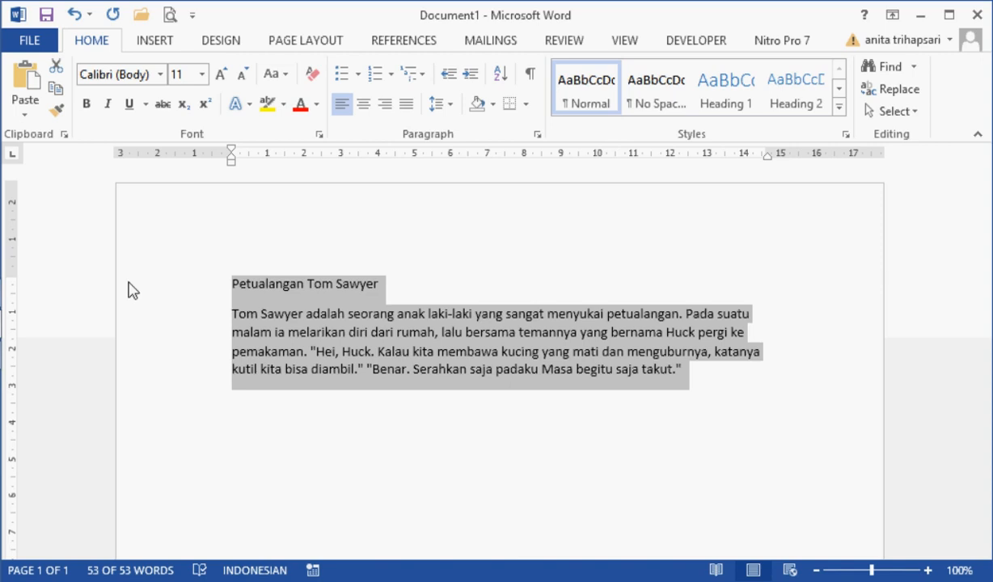
Step: Set the document's paper size to A4 and review the available page orientations
left_click(302, 44)
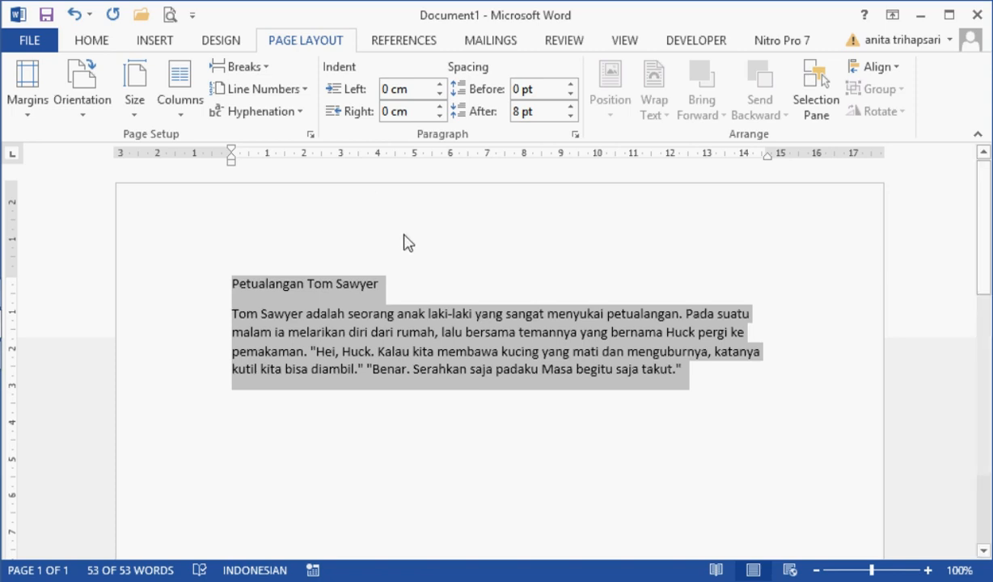
left_click(337, 390)
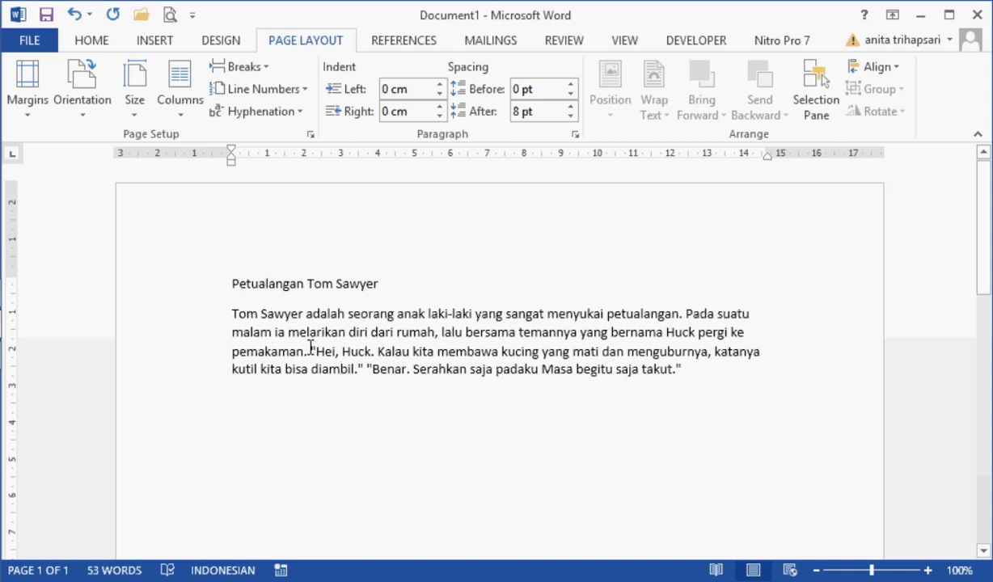
left_click(134, 106)
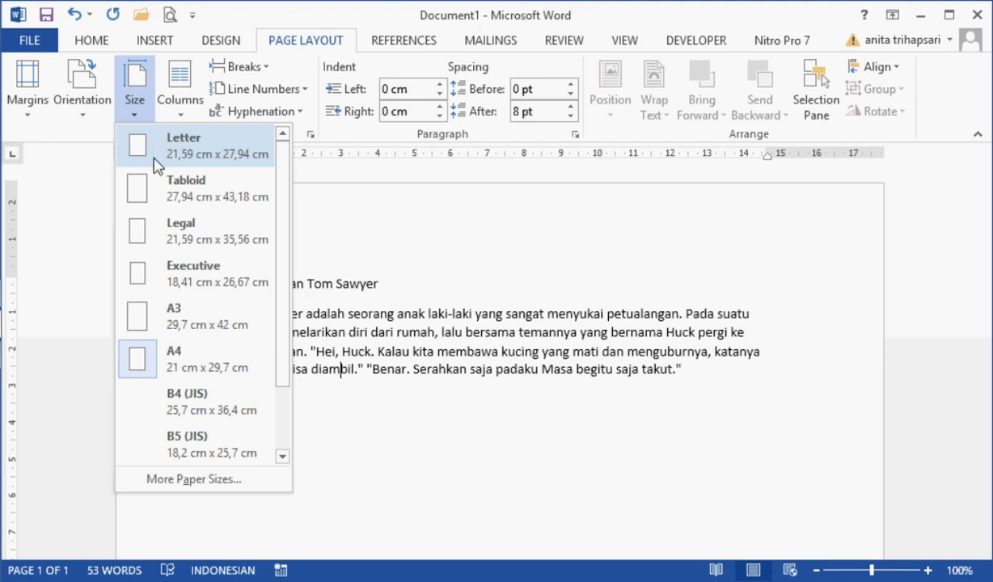
left_click(191, 361)
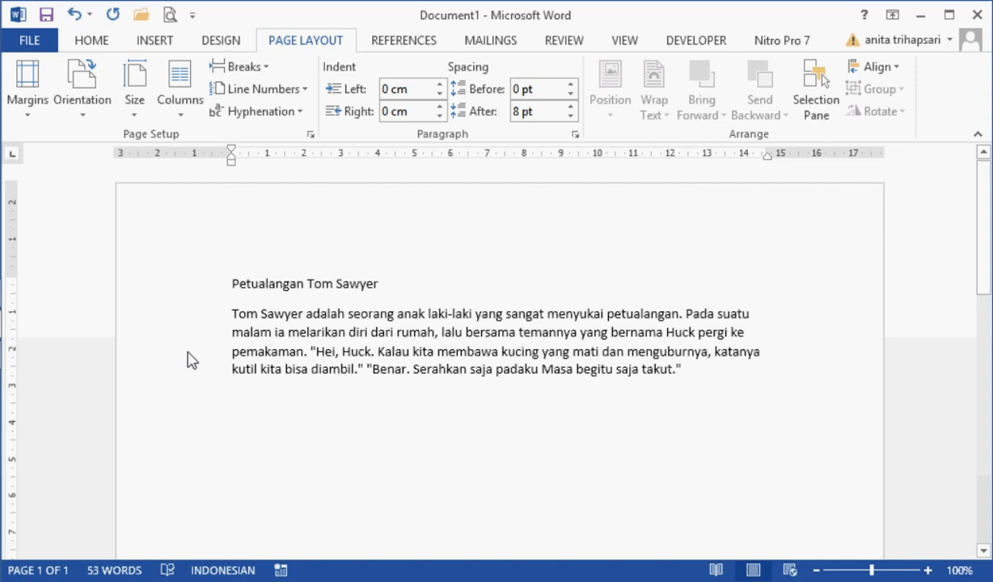
left_click(83, 117)
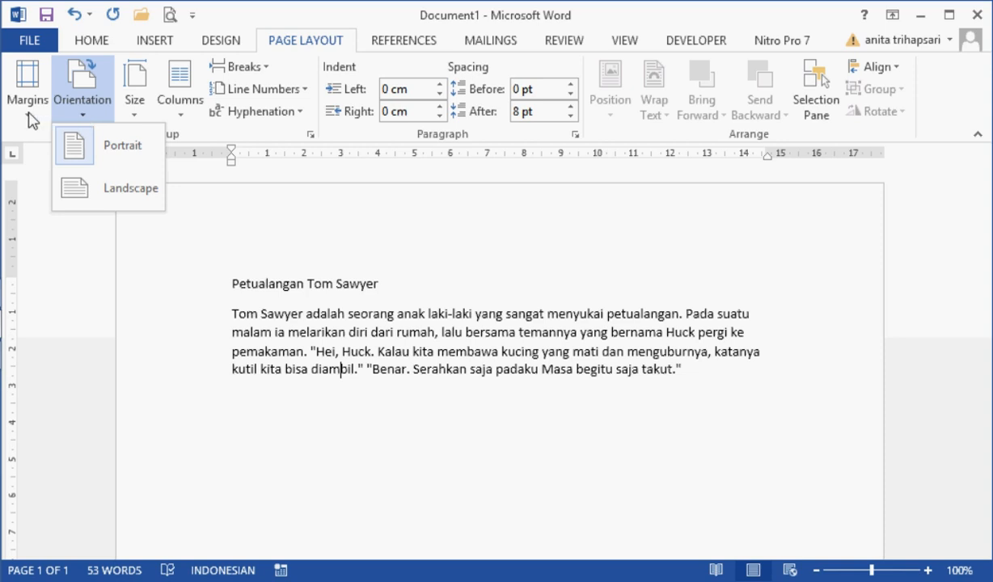
left_click(69, 91)
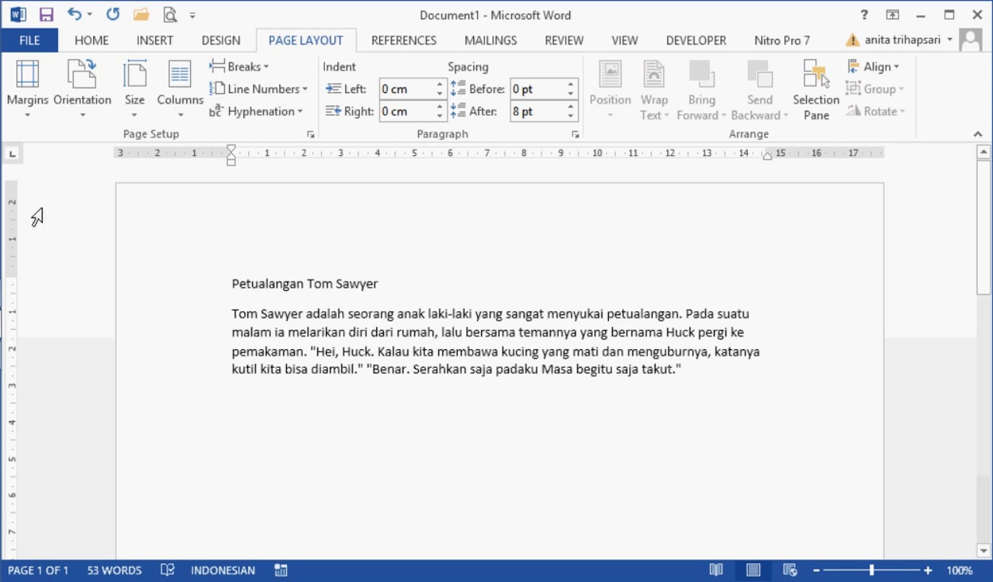
Step: Enter custom page margins of 4 cm top, 3 cm bottom, 4 cm left and 3 cm right
left_click(27, 118)
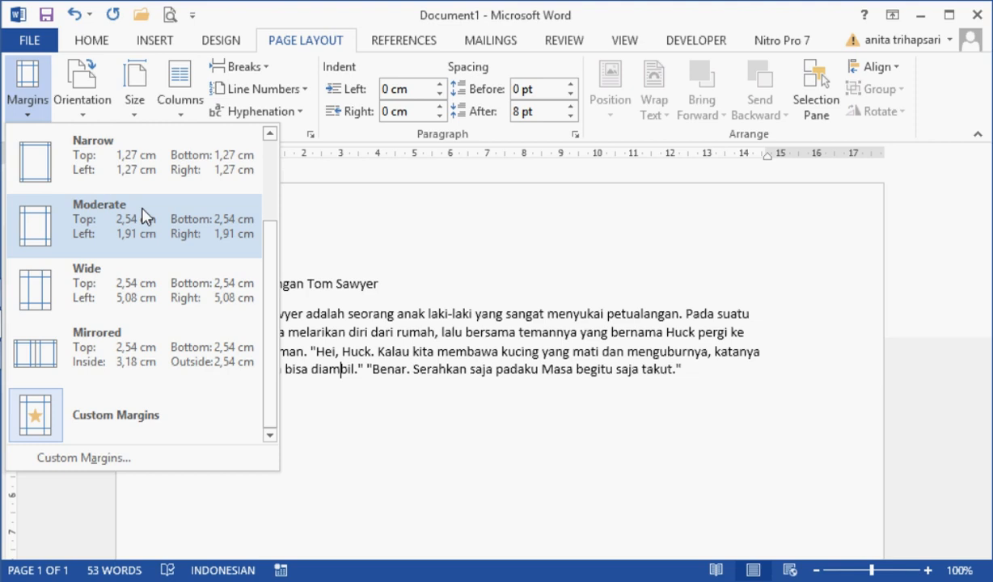
left_click(92, 460)
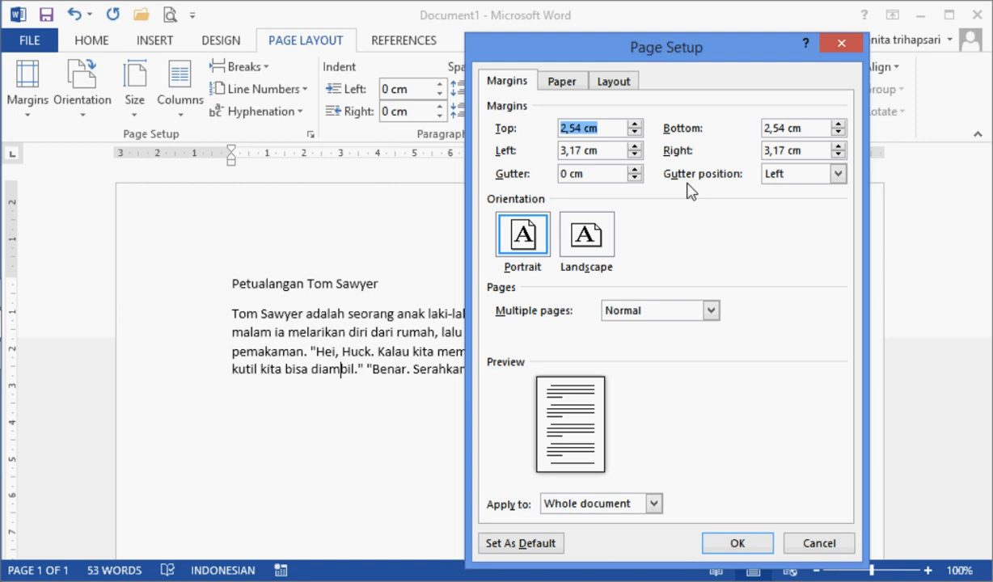
type("4")
key("Tab")
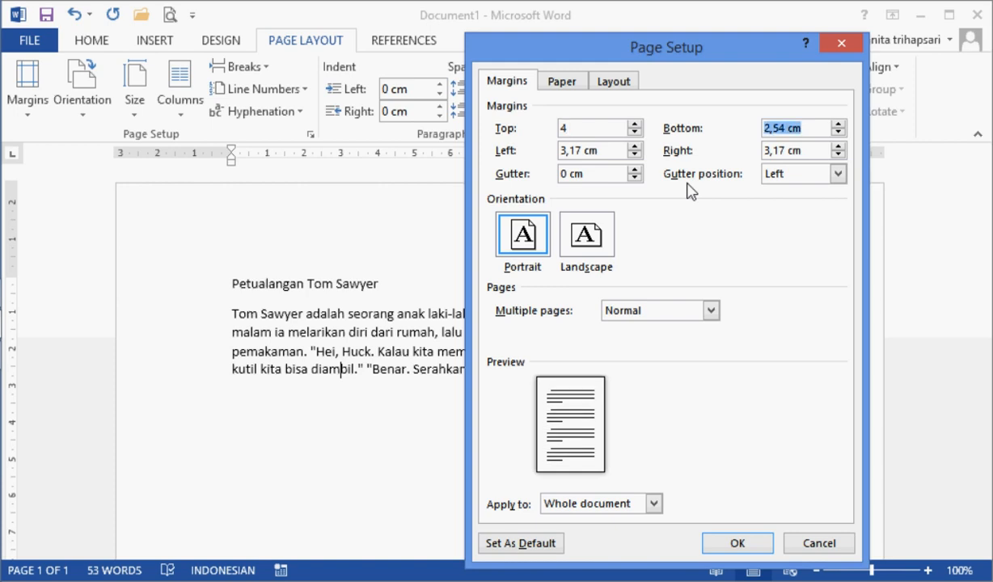
type("3")
key("Tab")
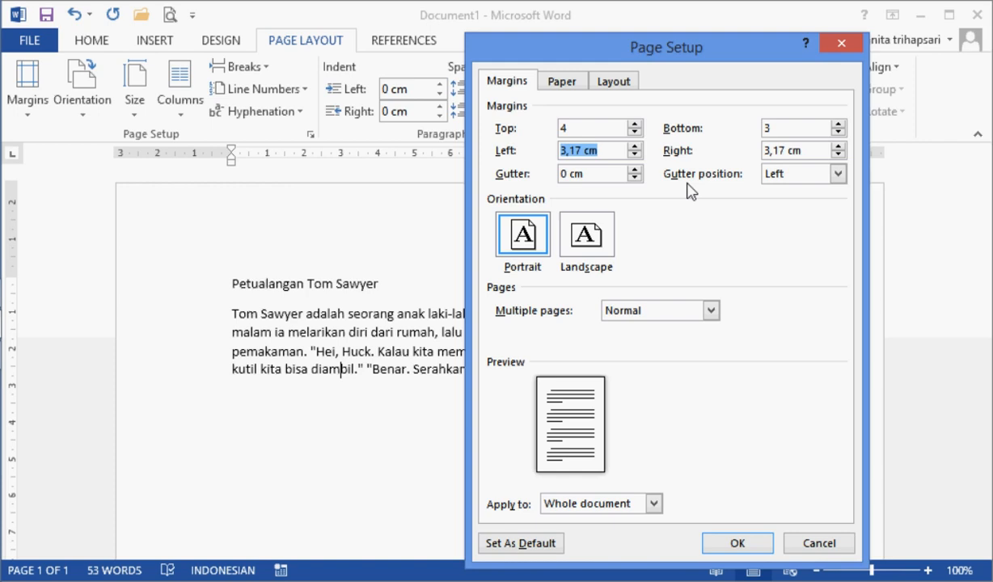
type("4")
key("Tab")
type("3")
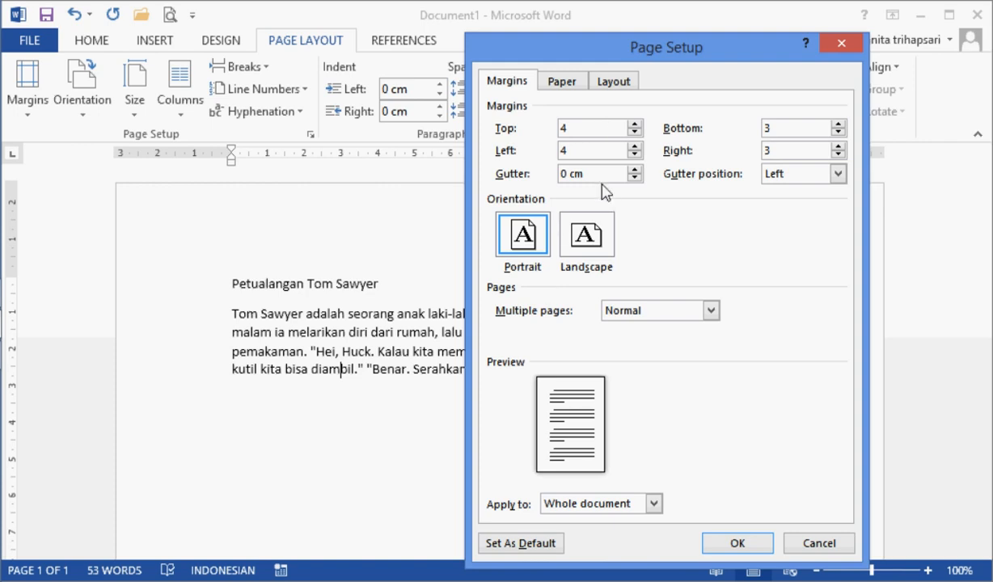
Step: Set the gutter to 1 cm and the left margin to 3 cm, and apply the page setup
key("Tab")
type("1")
left_click(580, 147)
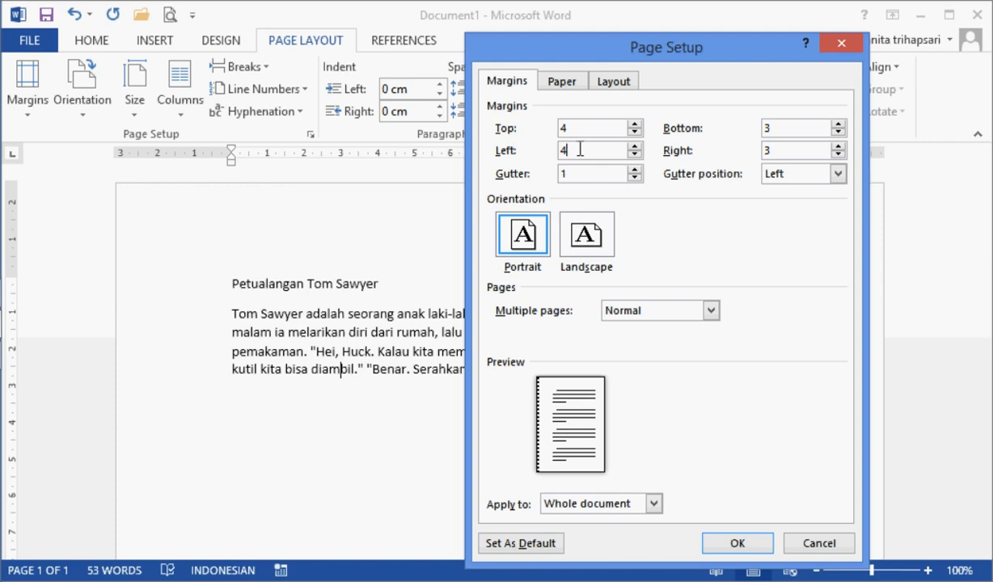
left_click_drag(580, 148, 518, 141)
type("3")
left_click(732, 548)
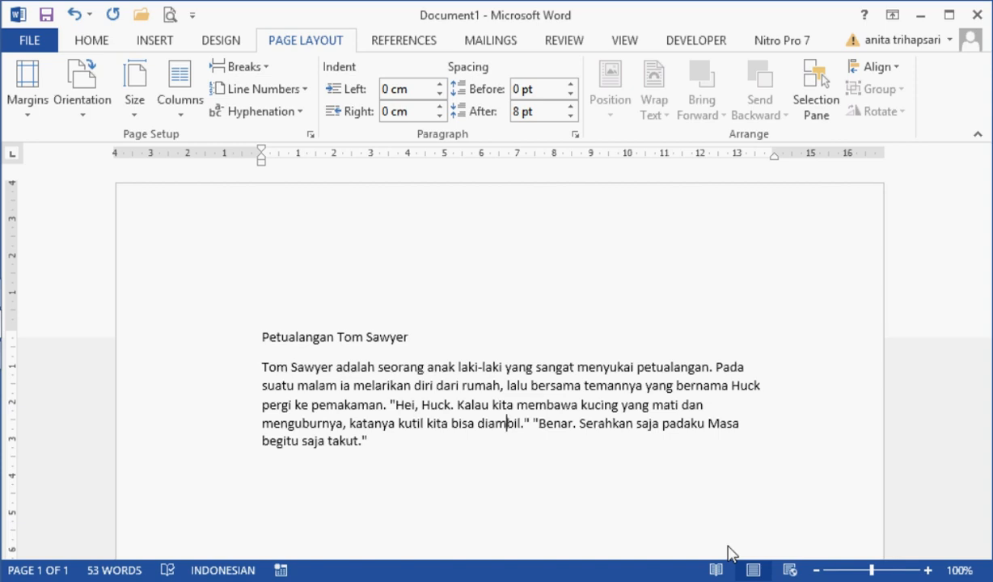
Step: Format the title "Petualangan Tom Sawyer" in the Forte font at size 16
left_click(95, 42)
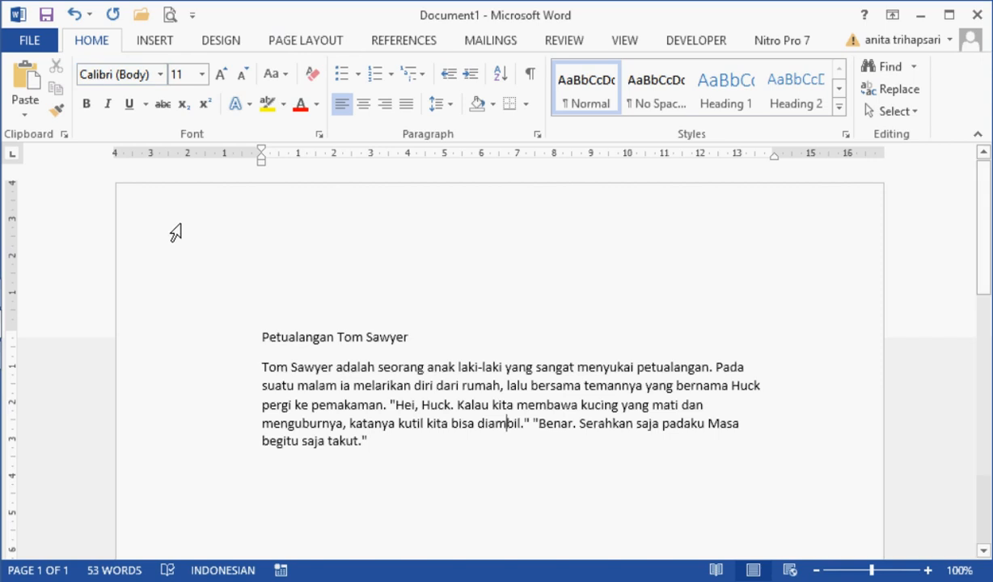
left_click(230, 331)
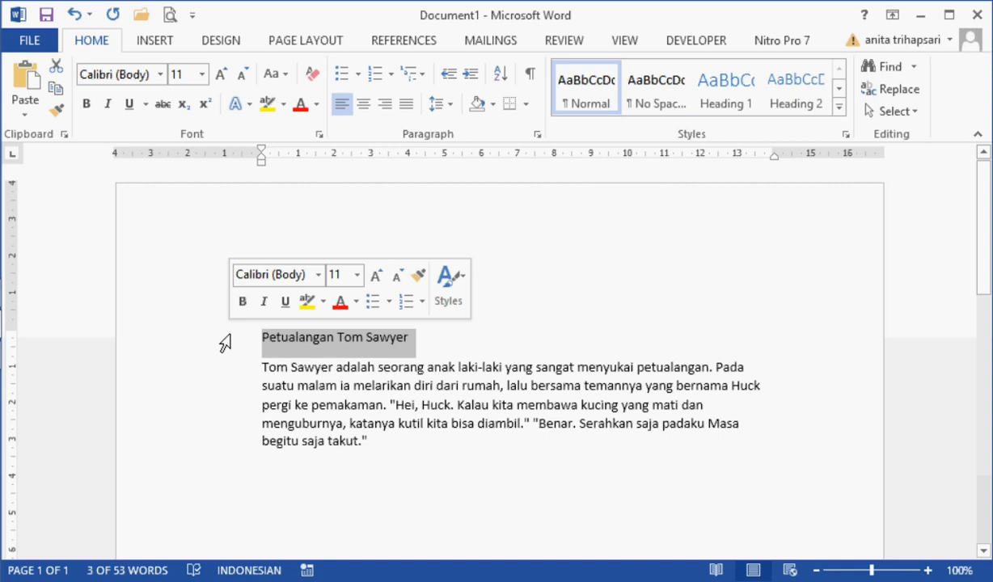
left_click(160, 79)
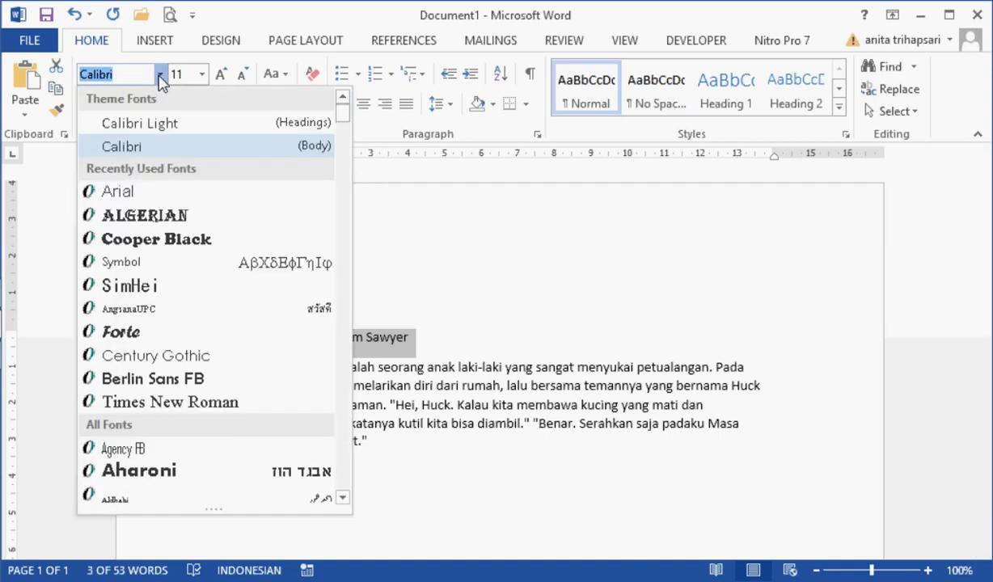
left_click(121, 338)
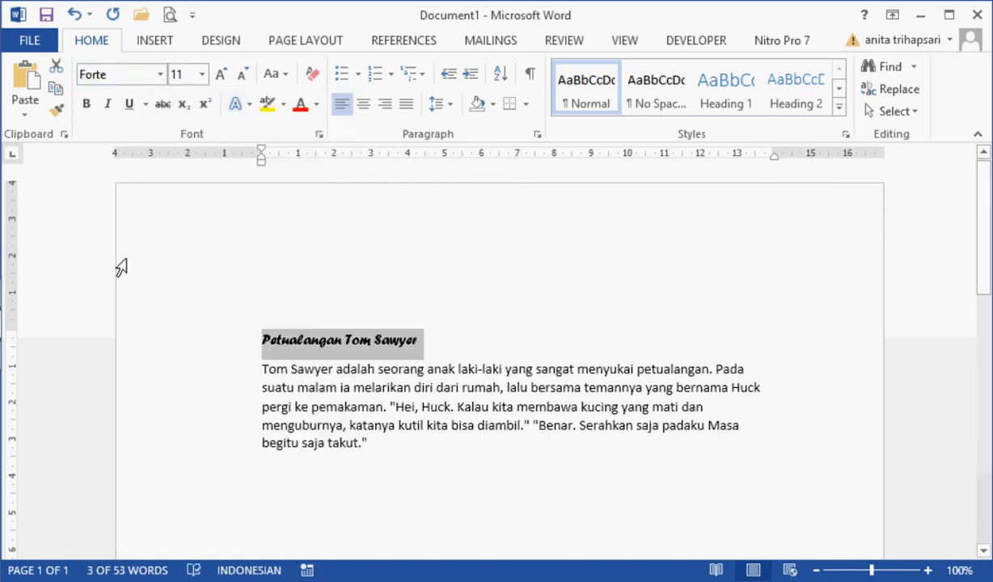
left_click(202, 75)
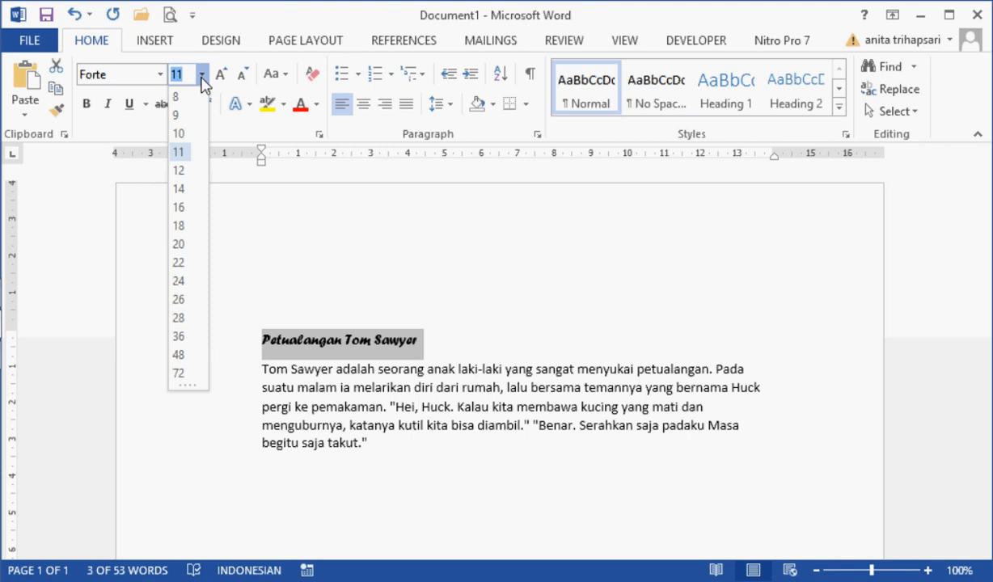
left_click(179, 208)
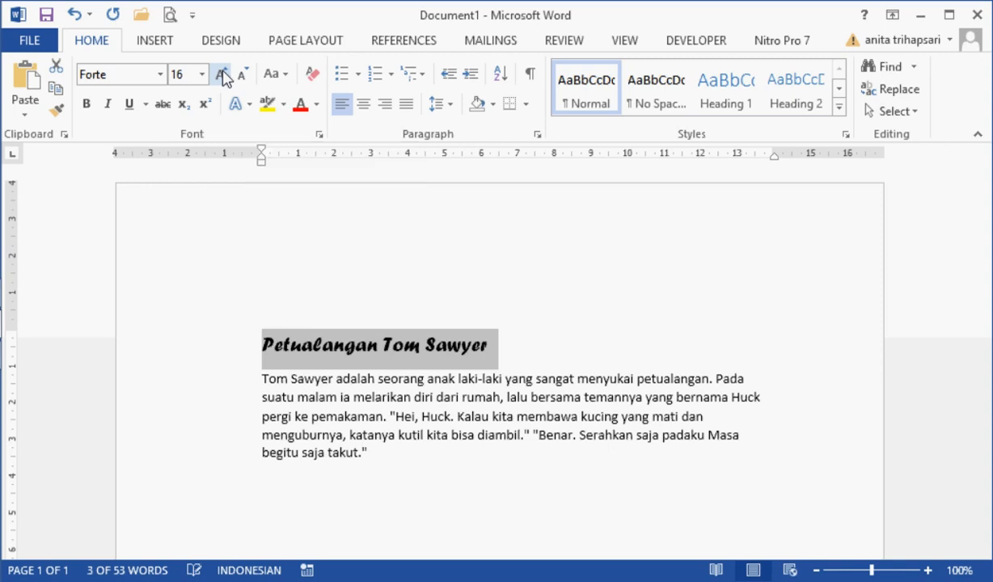
Step: Enlarge the title's font stepwise to size 20 and reduce it back to size 16
left_click(223, 77)
left_click(223, 77)
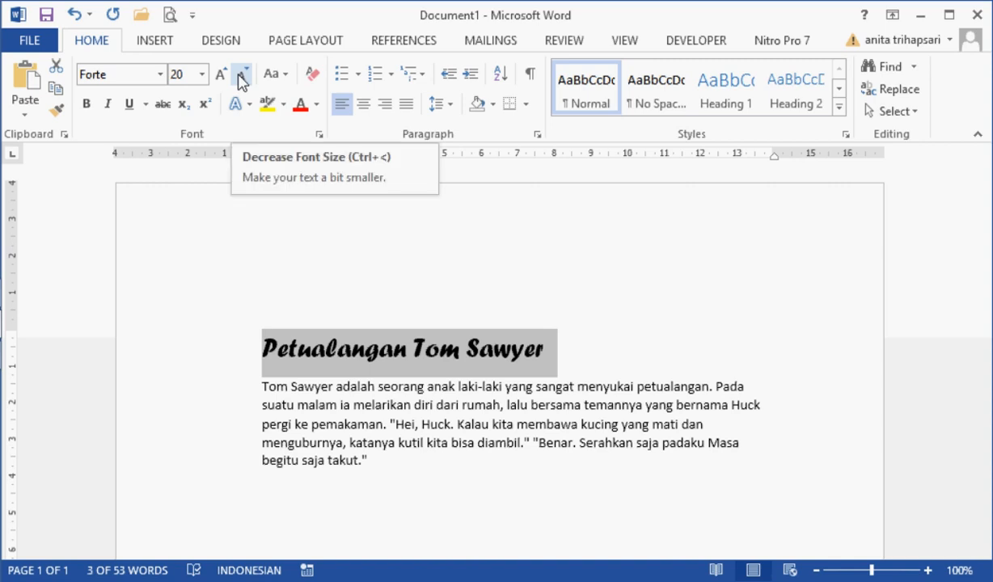
left_click(240, 79)
left_click(241, 79)
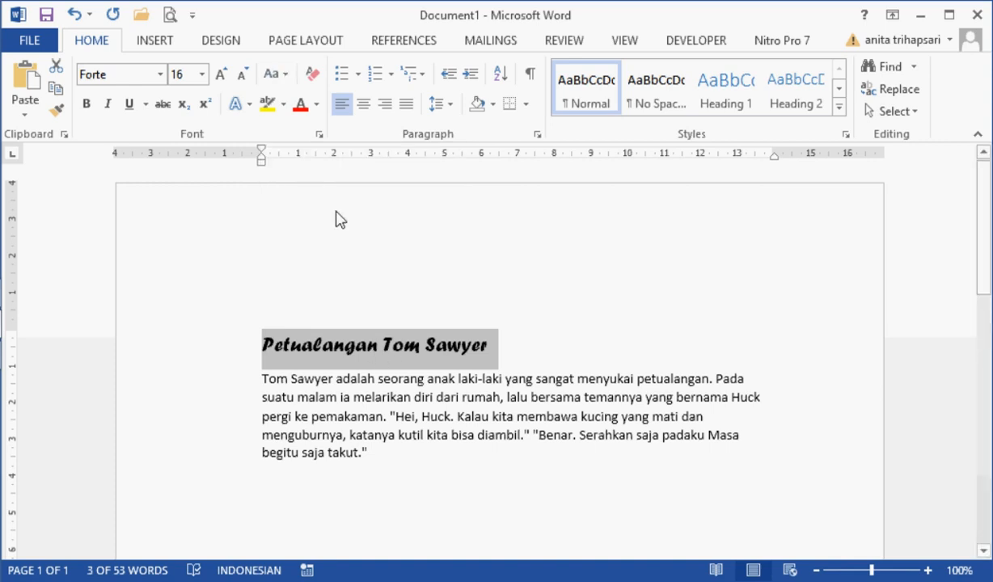
Step: Try the lowercase, Sentence case, Capitalize Each Word and tOGGLE cASE options on the title one after another
left_click(286, 74)
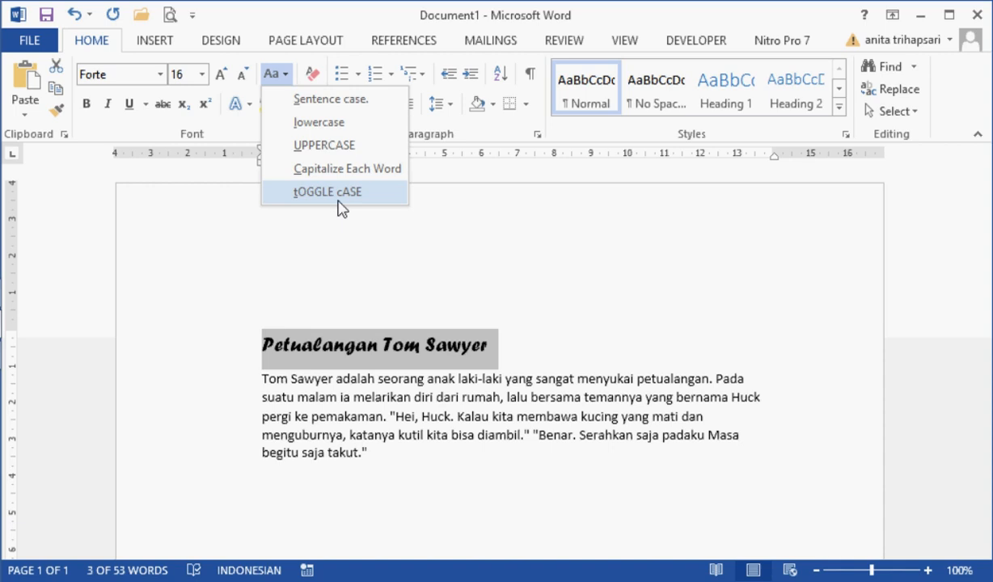
left_click(330, 126)
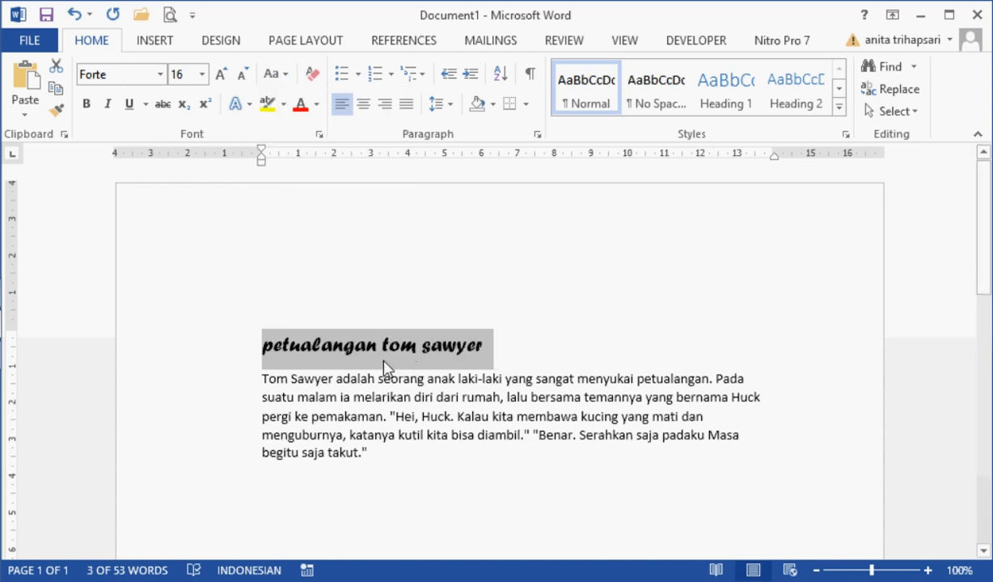
left_click(281, 75)
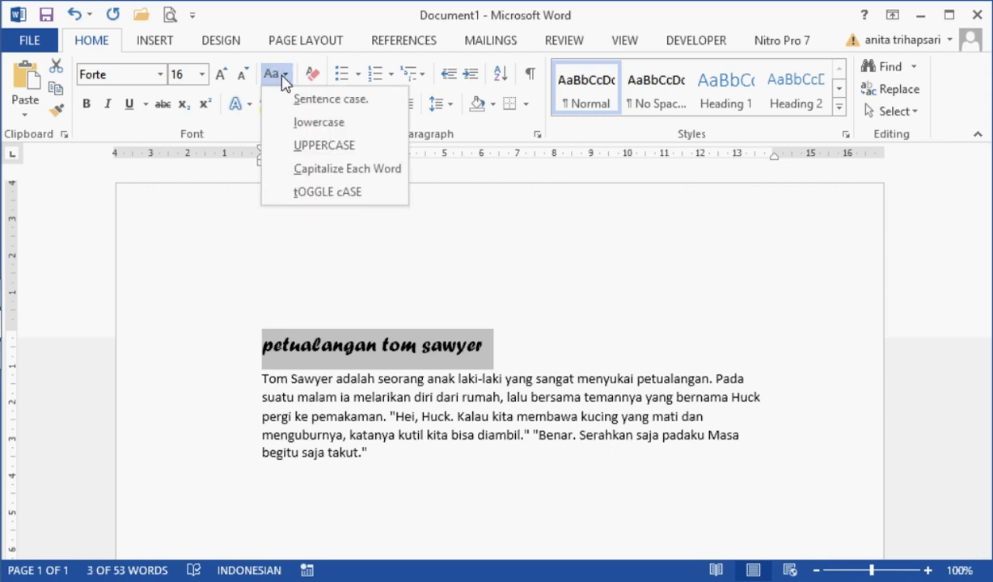
left_click(292, 100)
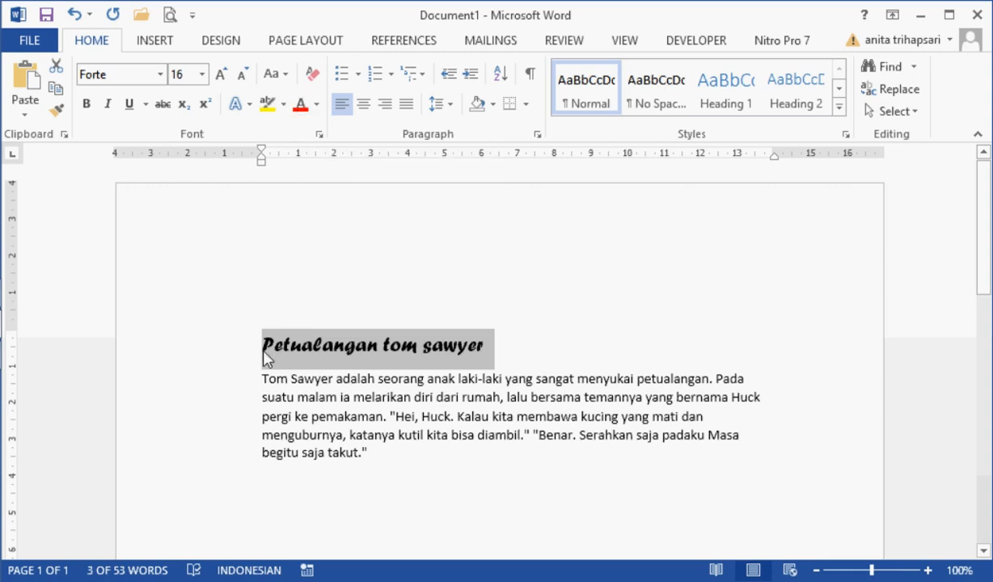
left_click(283, 75)
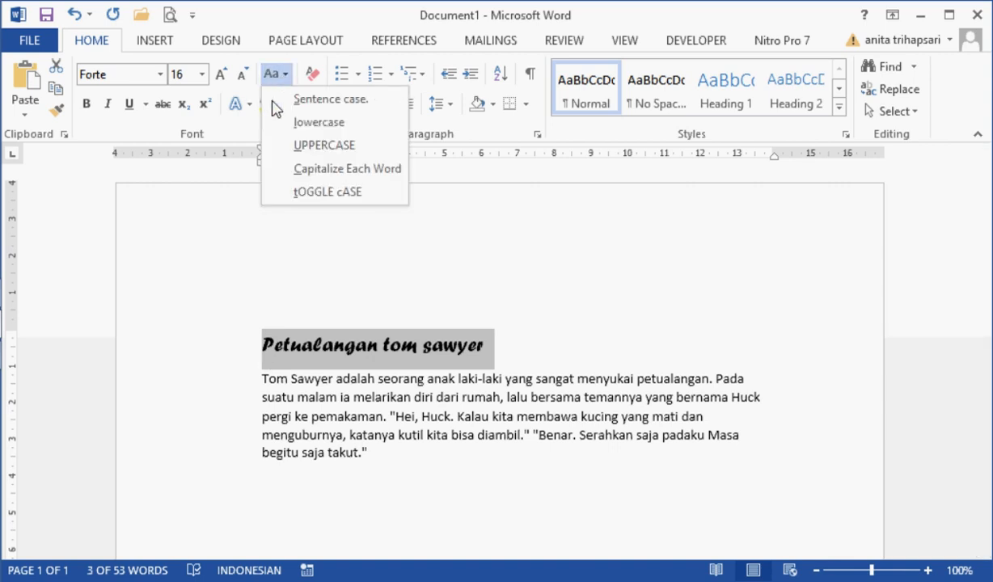
left_click(280, 170)
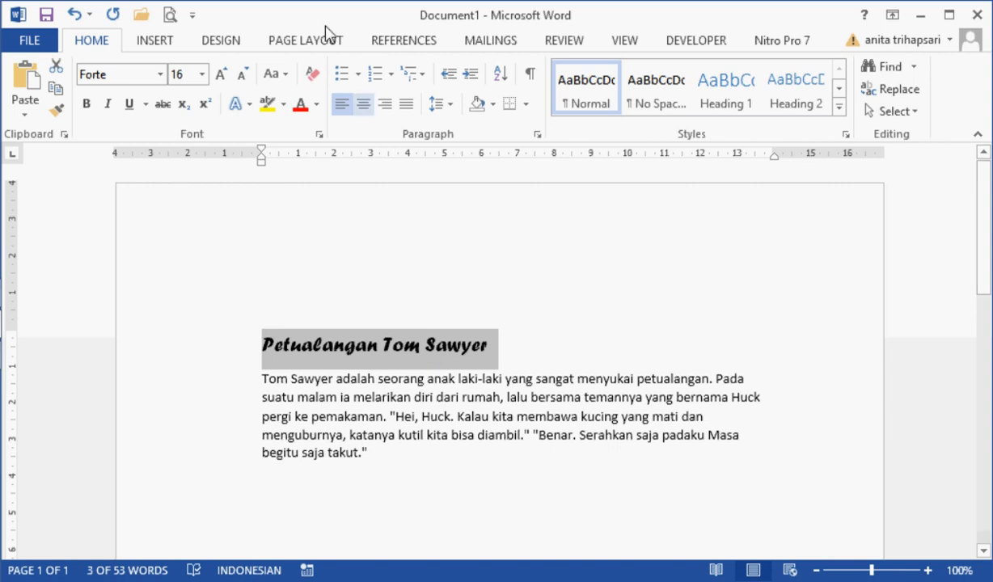
left_click(288, 78)
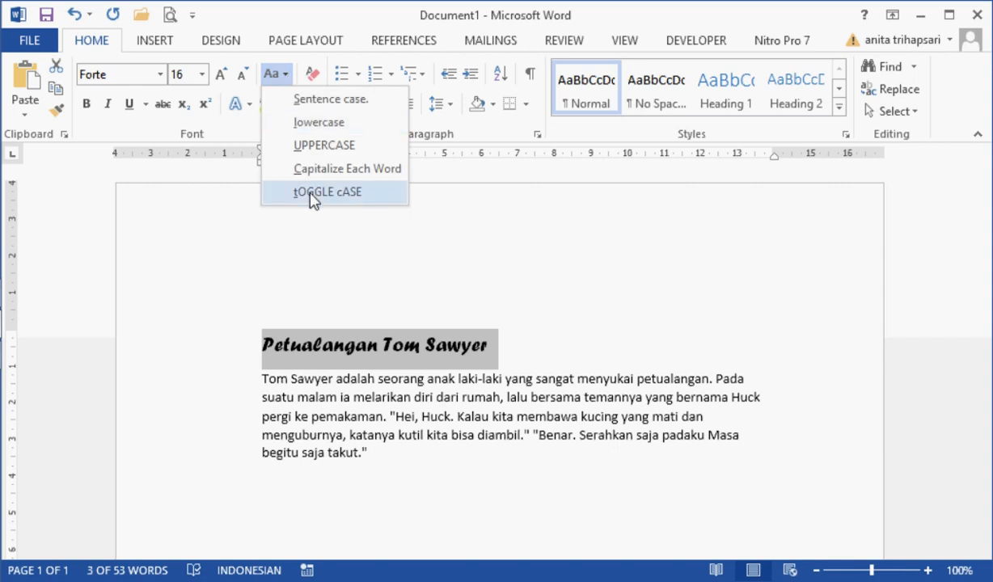
left_click(327, 192)
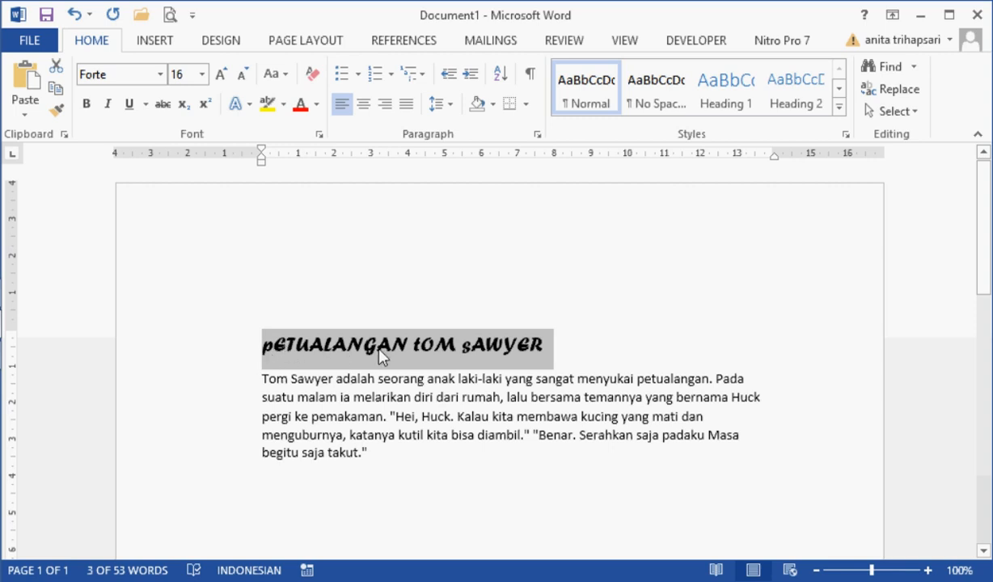
Step: Convert the story's title to UPPERCASE and deselect it
left_click(285, 74)
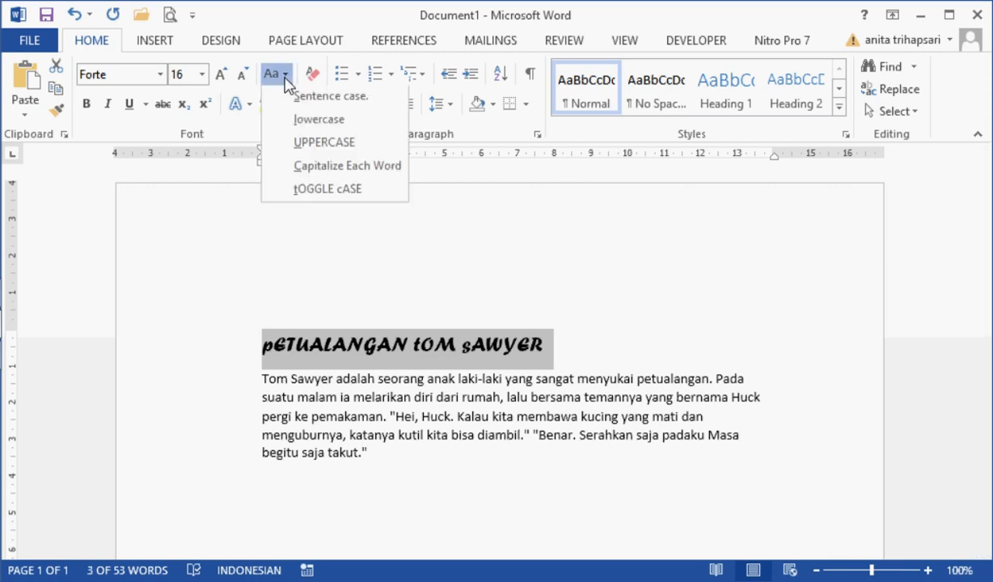
left_click(298, 147)
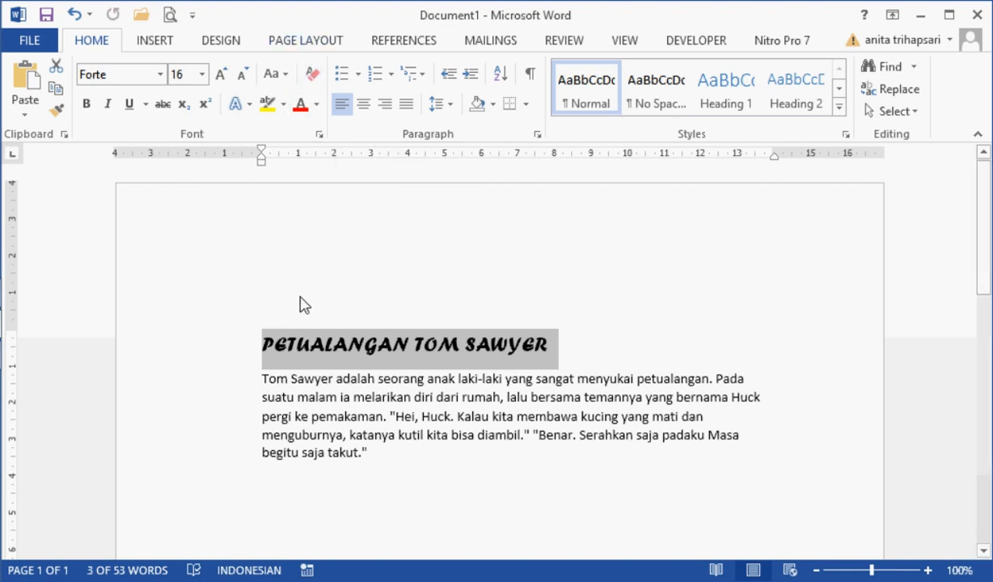
left_click(357, 416)
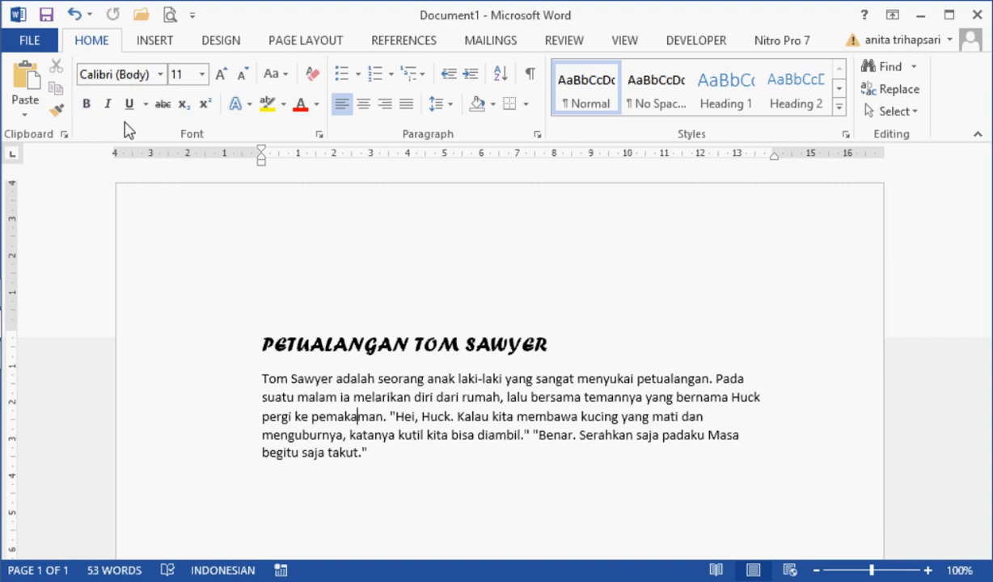
Step: Make "Tom Sawyer" bold and the word "seorang" italic in the first line of the story paragraph
left_click_drag(263, 379, 334, 379)
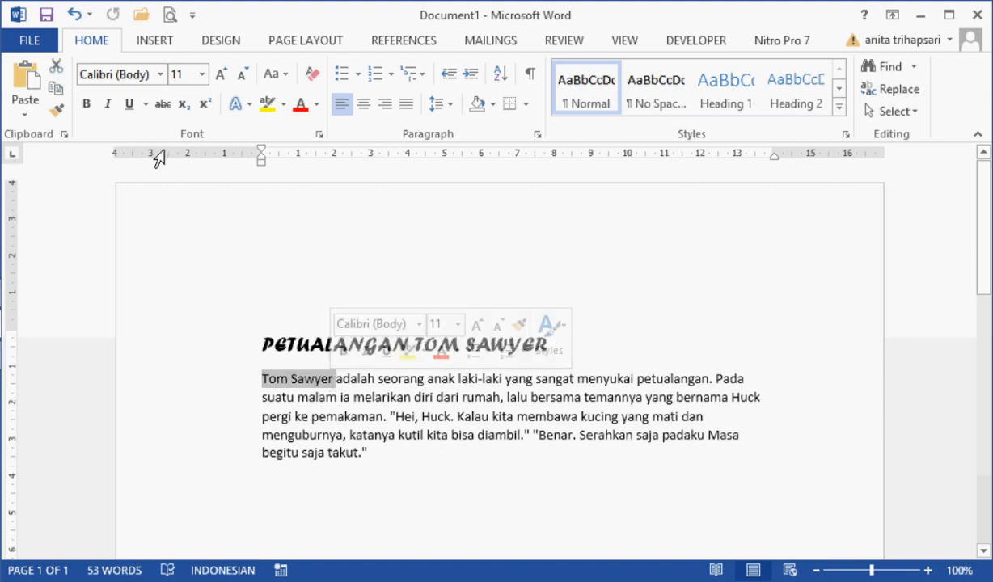
left_click(87, 105)
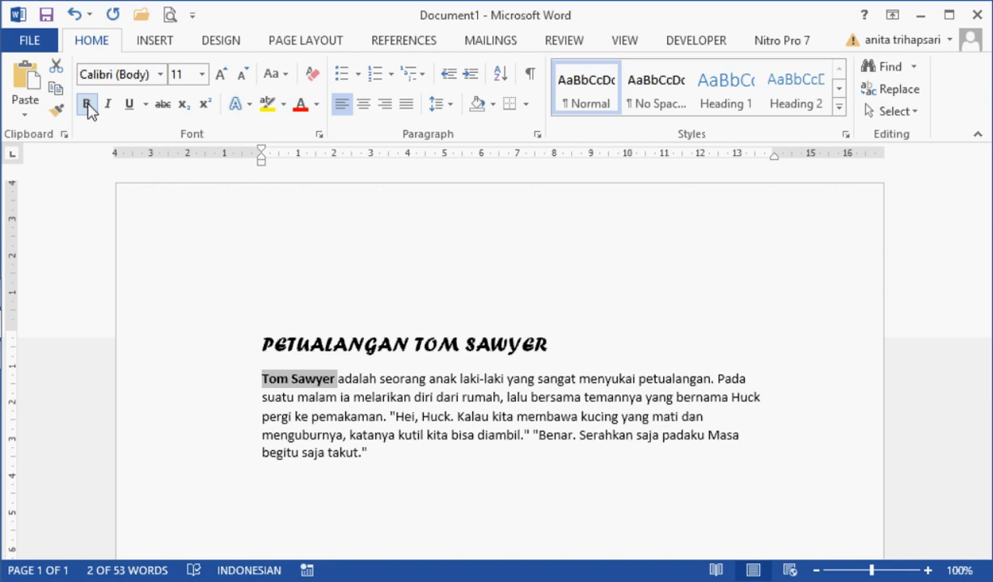
double_click(392, 380)
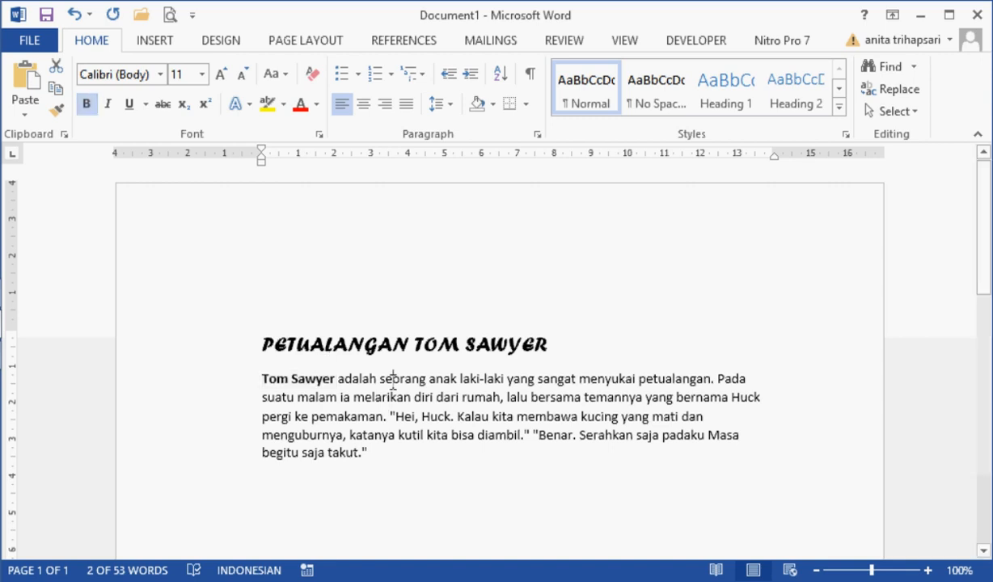
left_click(109, 105)
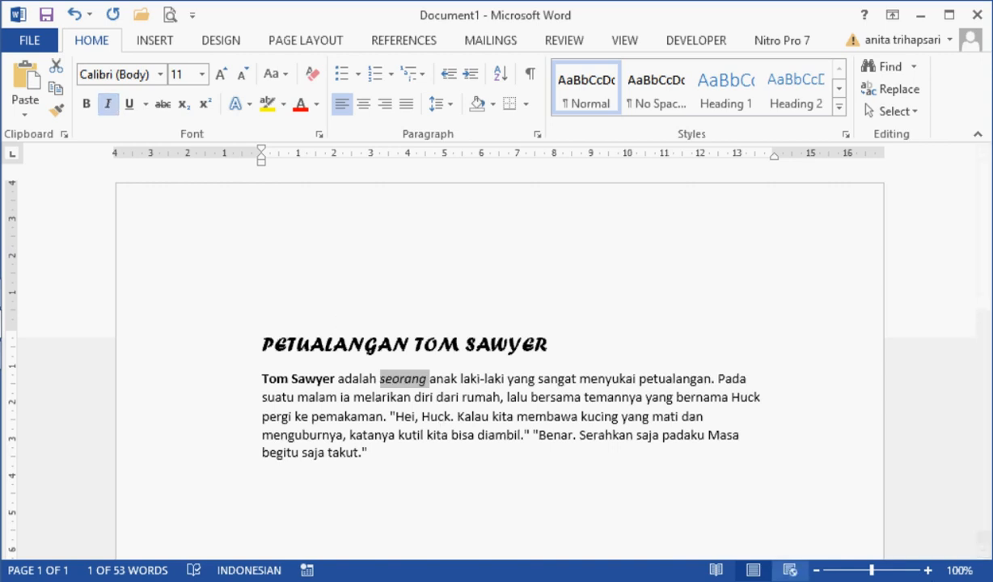
Step: Underline the words "sangat menyukai" in the first line of the story paragraph with a single line
left_click(927, 571)
left_click(928, 570)
left_click(927, 570)
left_click(928, 571)
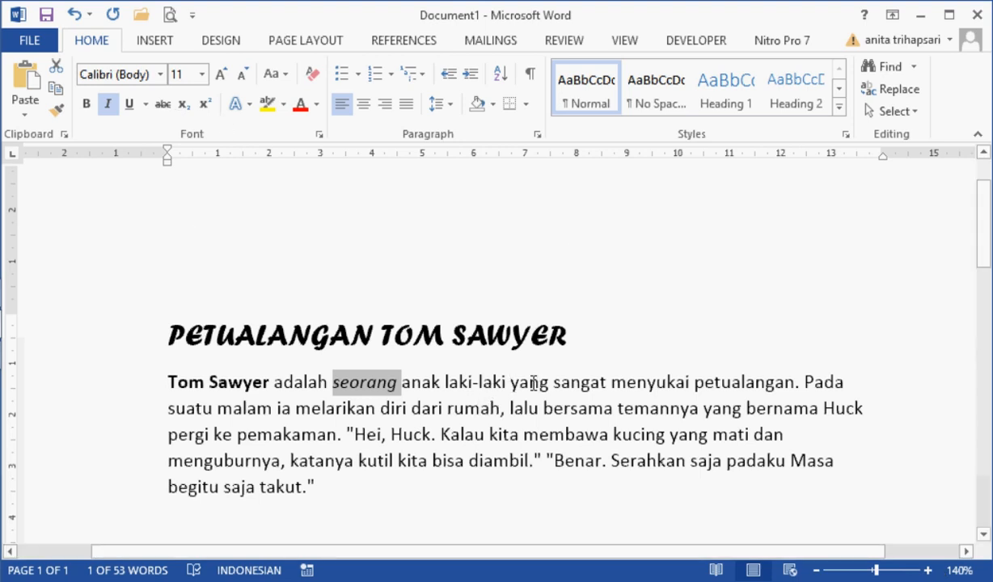
left_click_drag(553, 382, 640, 381)
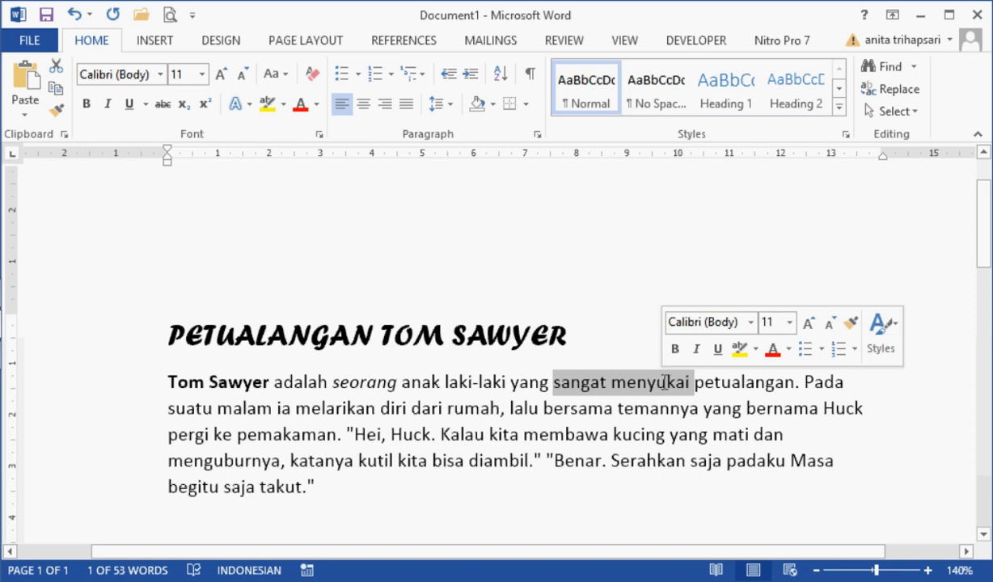
left_click(130, 105)
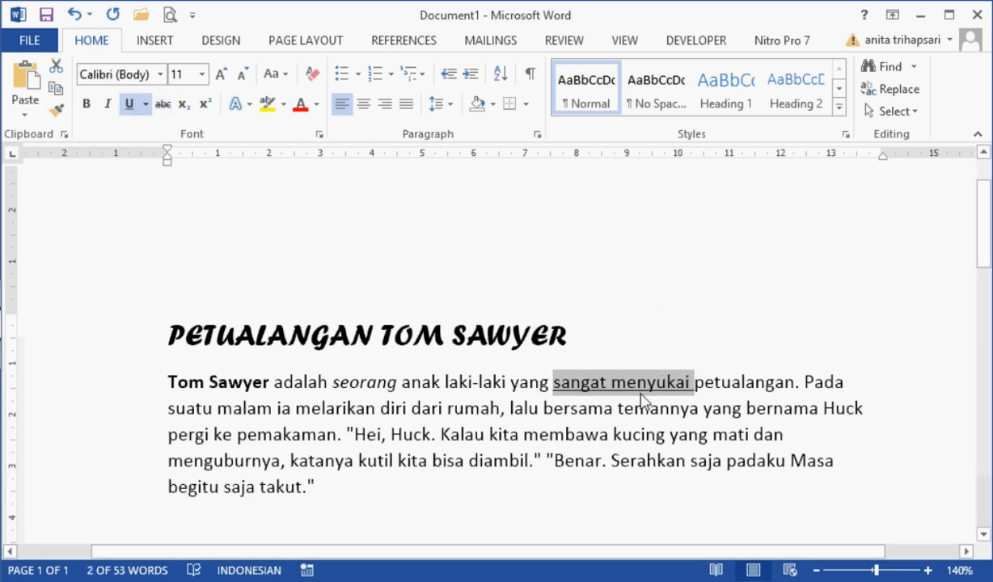
Step: Change the underline of "sangat menyukai" to the dash-dot style in standard green and deselect the text
left_click(147, 105)
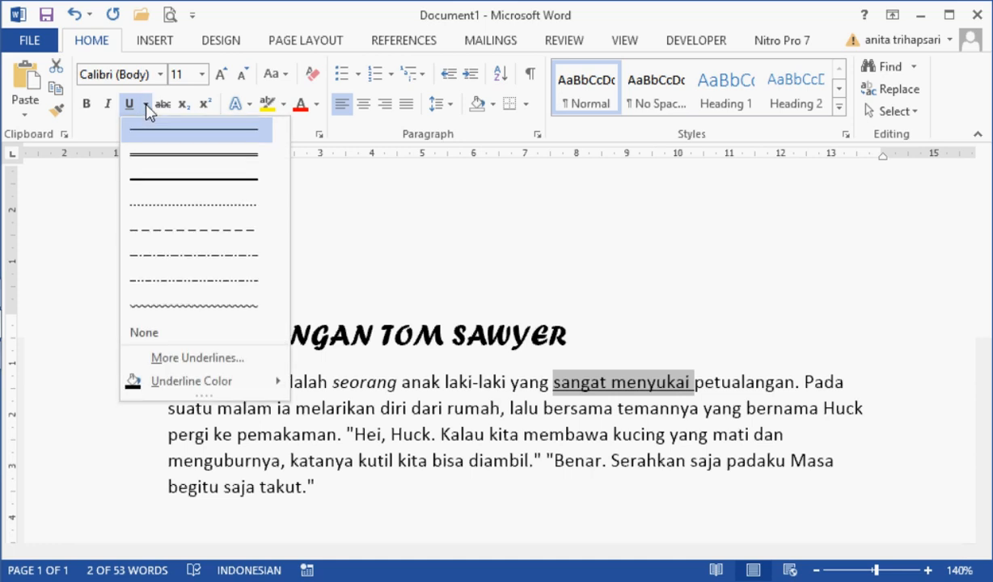
left_click(165, 257)
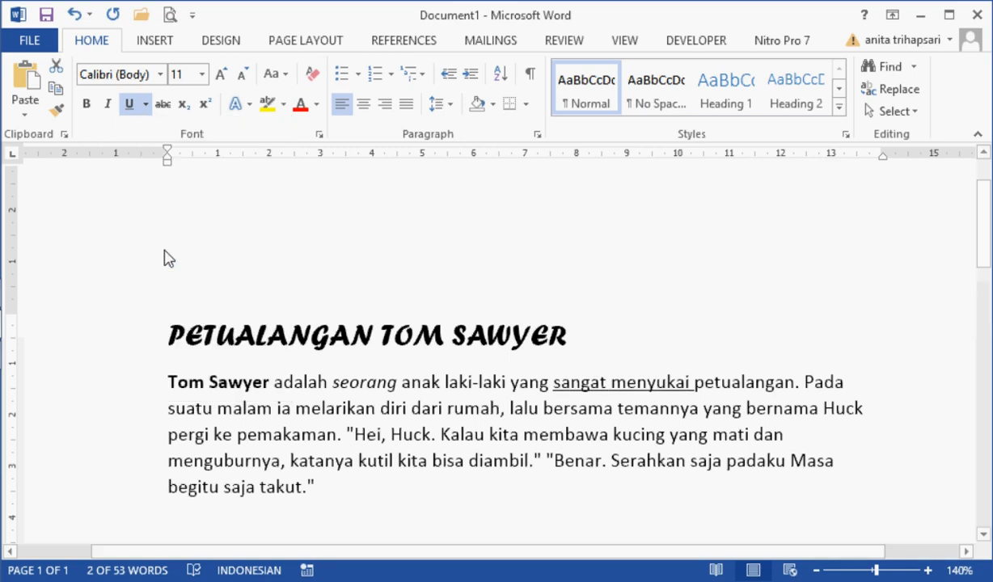
left_click(147, 105)
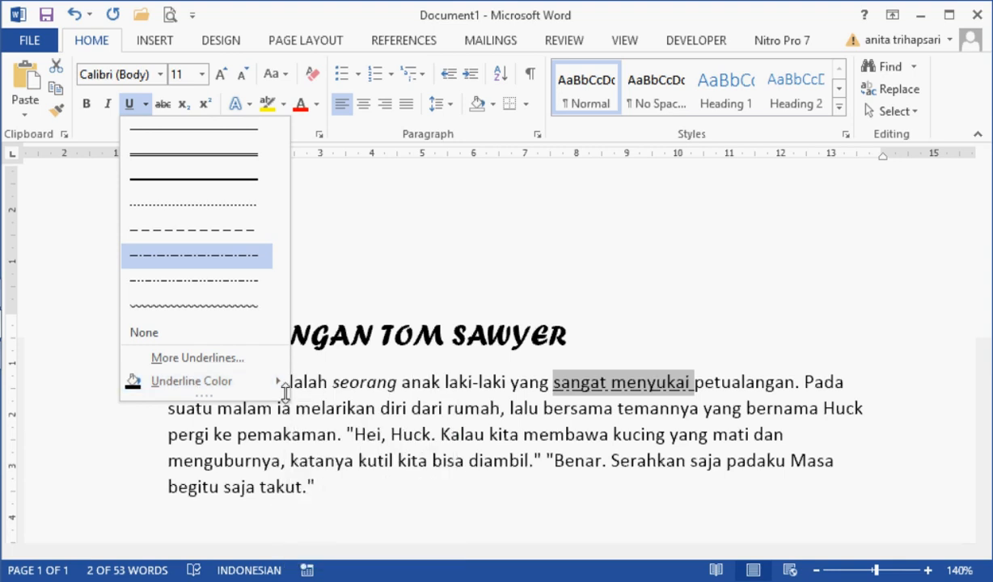
mouse_move(275, 378)
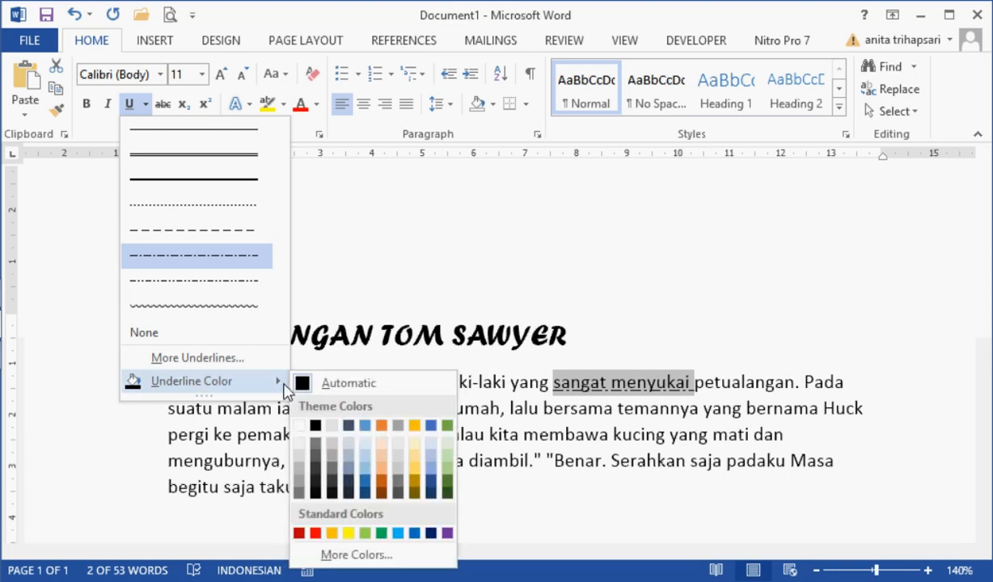
left_click(382, 534)
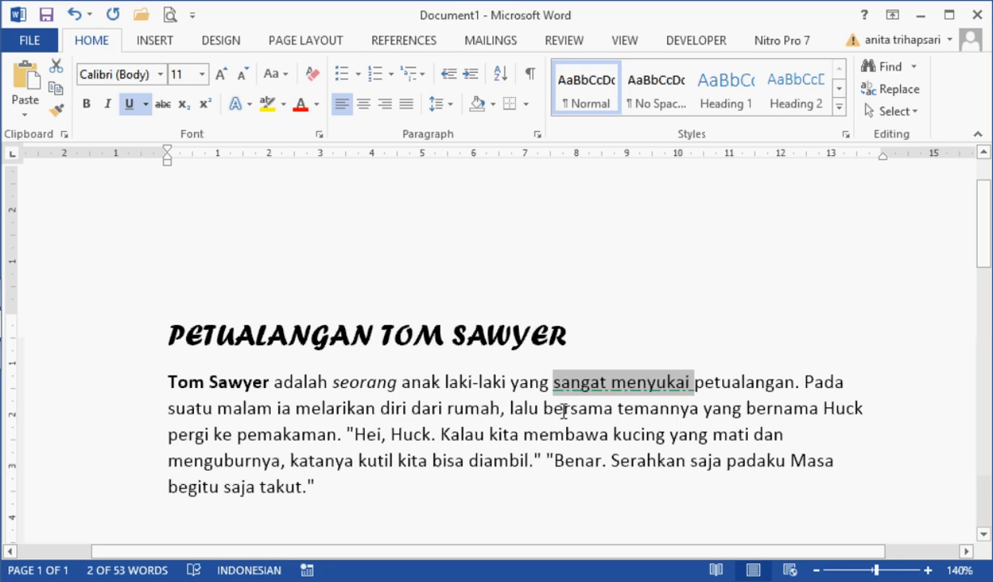
left_click(636, 408)
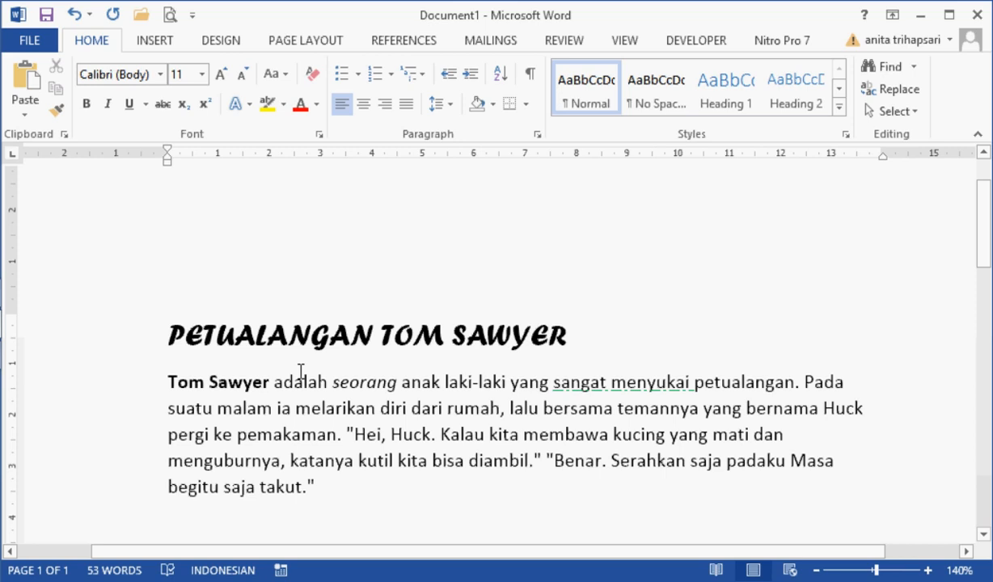
Step: Apply strikethrough to the word "PETUALANGAN" in the title
left_click(203, 332)
left_click_drag(240, 334, 351, 334)
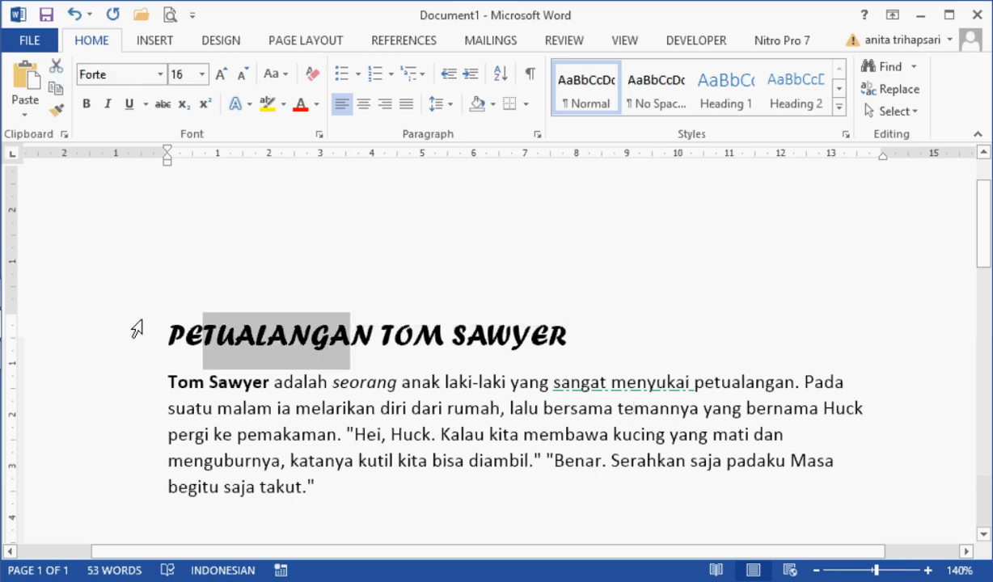
left_click_drag(169, 338, 370, 335)
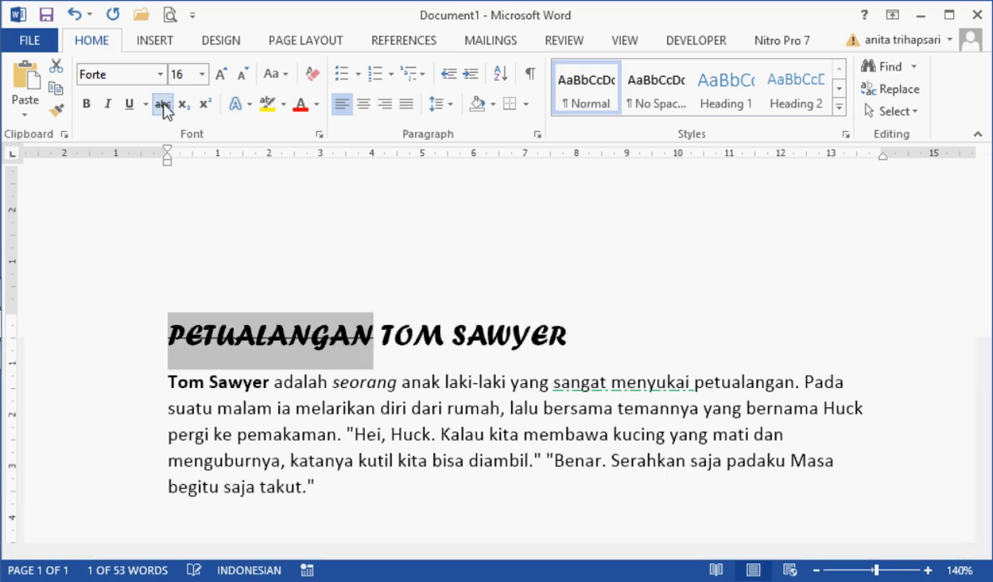
left_click(162, 105)
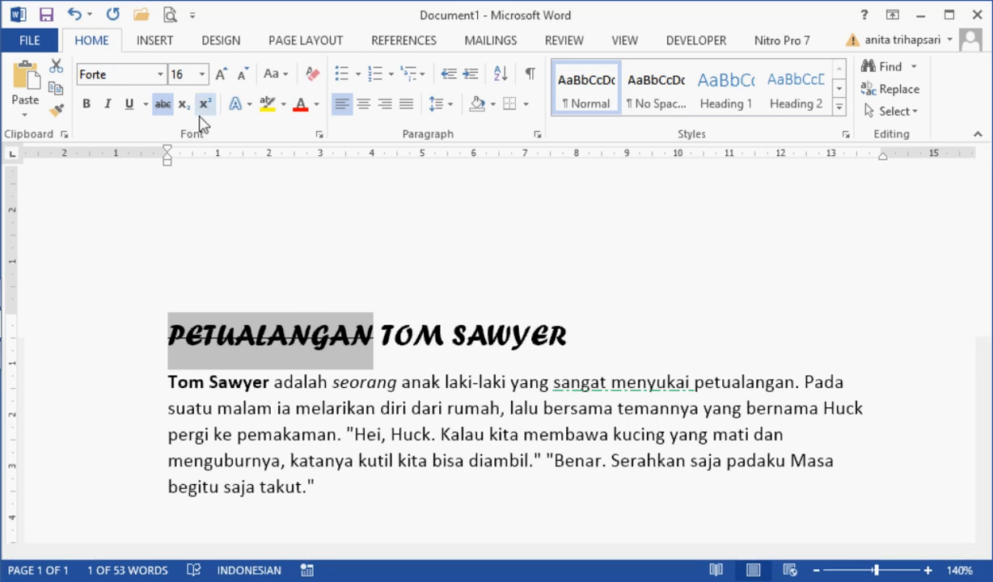
Step: Format "melarikan" as subscript and "dari" as superscript in the second line of the story paragraph
left_click(312, 413)
double_click(312, 413)
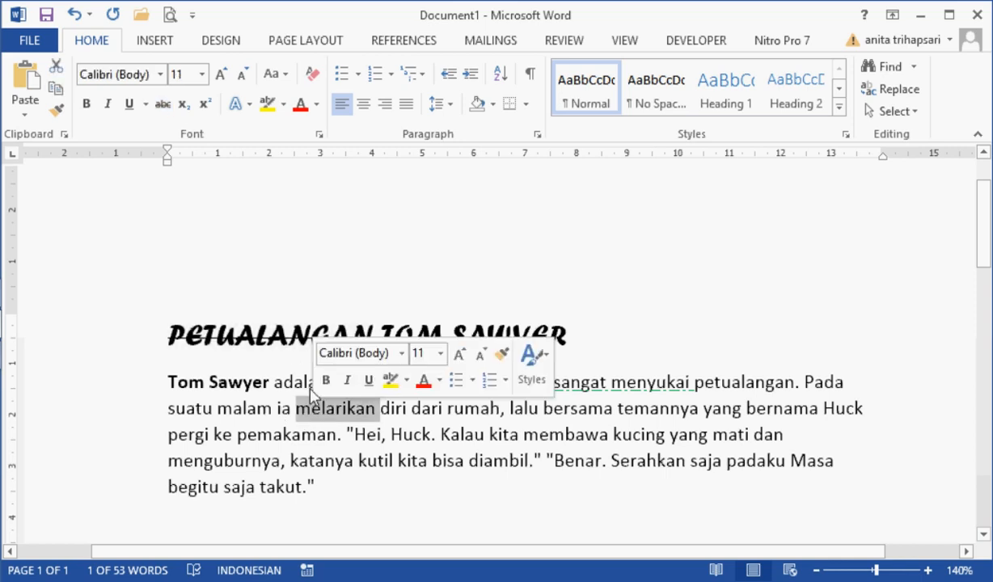
left_click(184, 105)
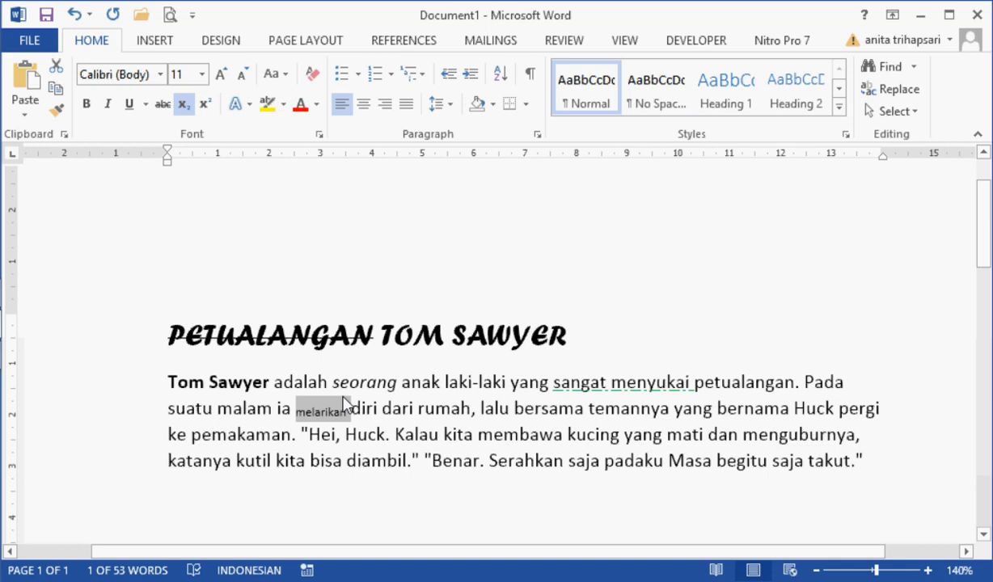
double_click(396, 409)
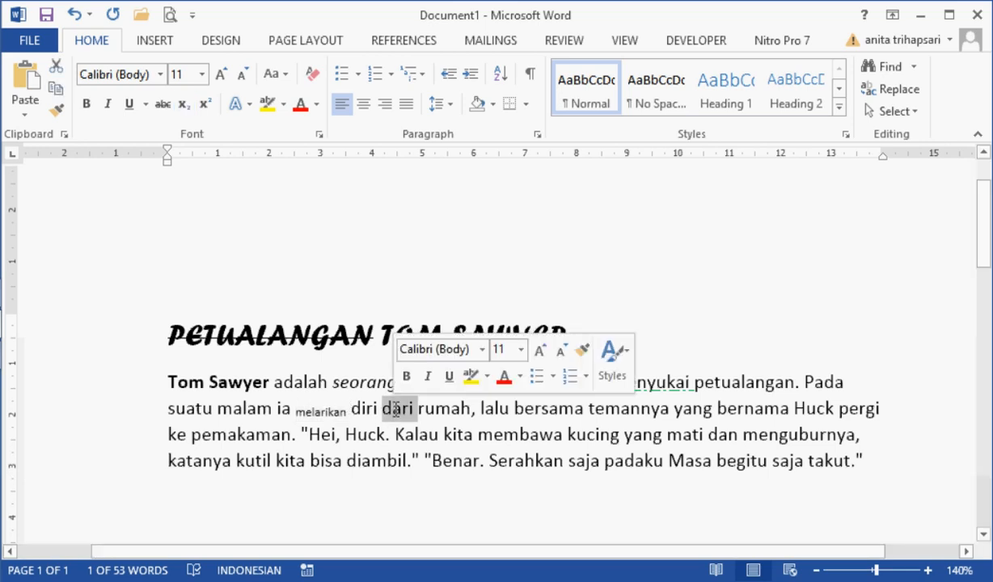
left_click(207, 110)
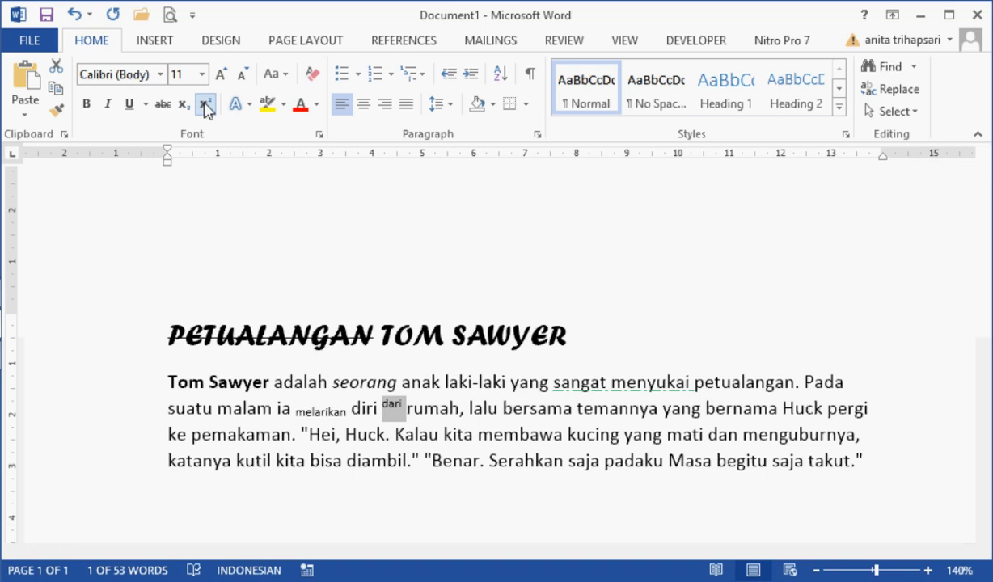
Step: Apply the white text effect with an orange outline to the title word "SAWYER" and recolour its outline standard blue
double_click(503, 330)
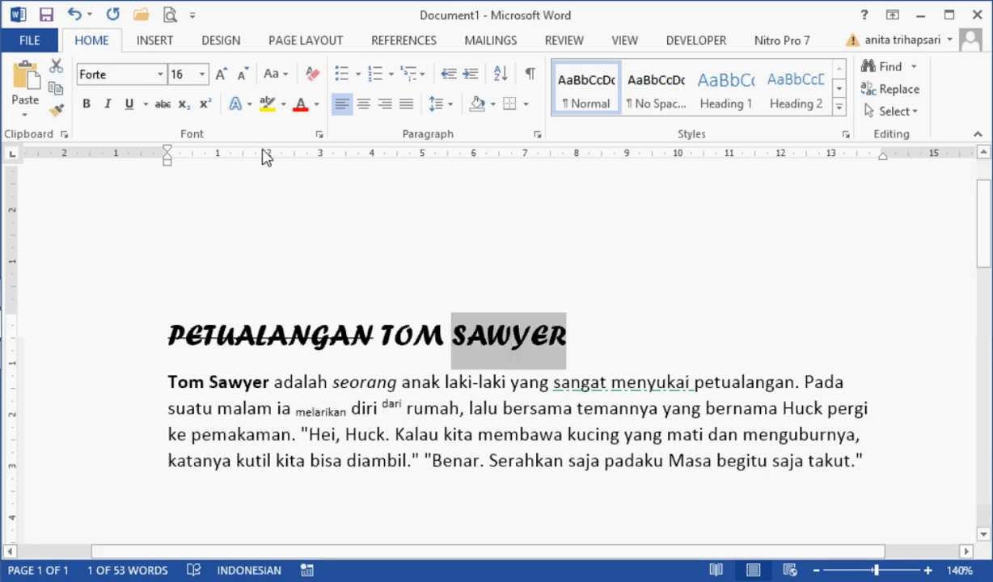
left_click(249, 104)
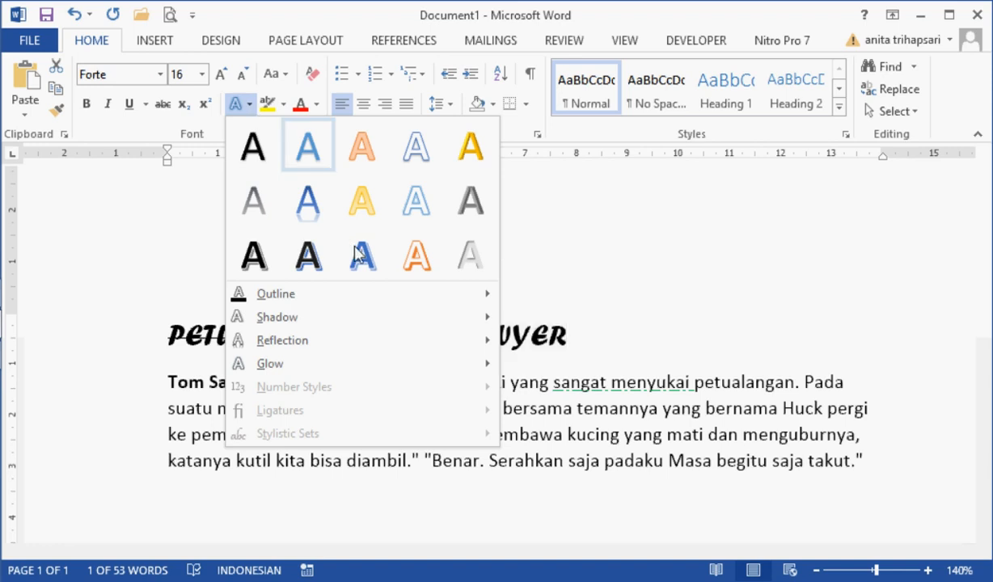
left_click(416, 255)
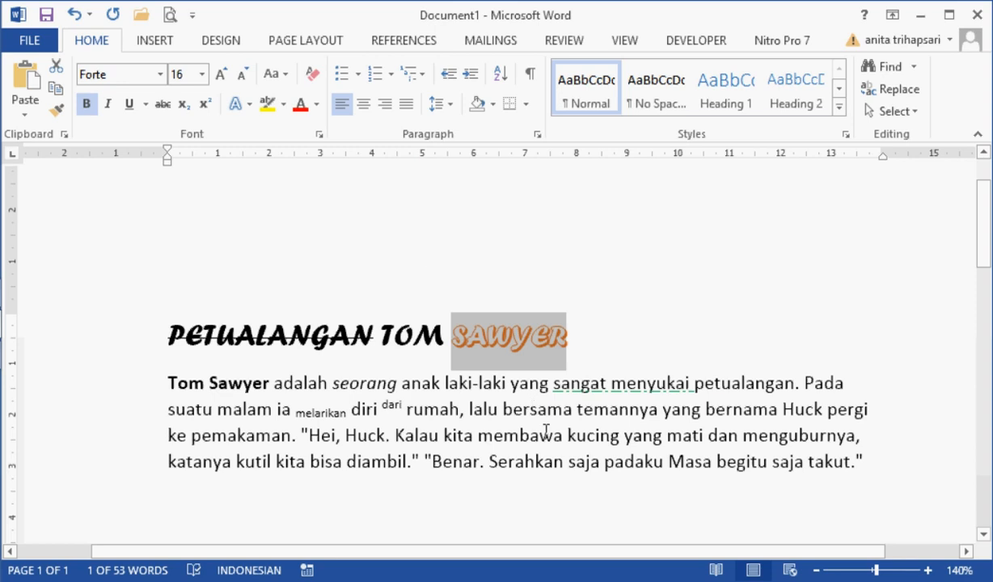
left_click(242, 106)
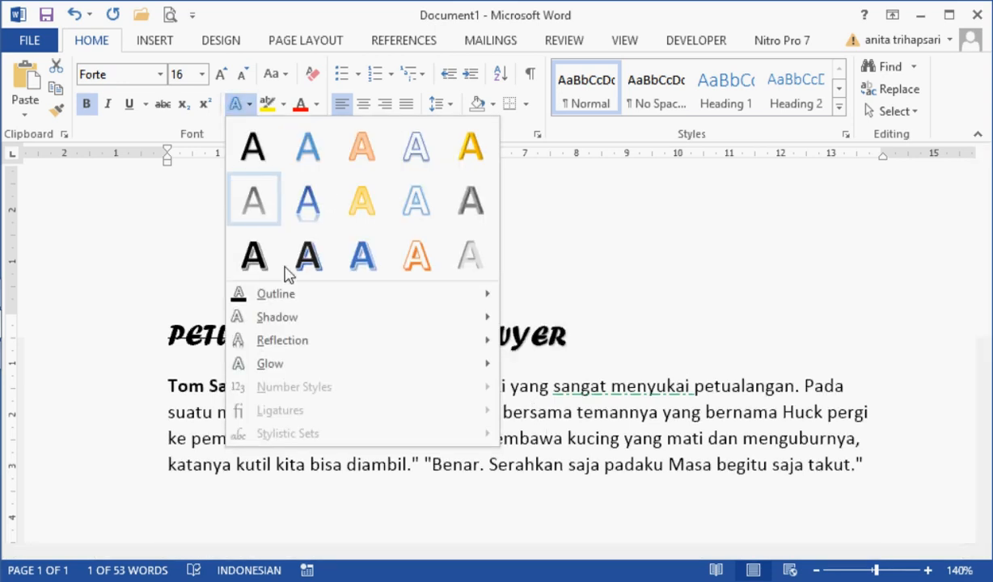
mouse_move(281, 296)
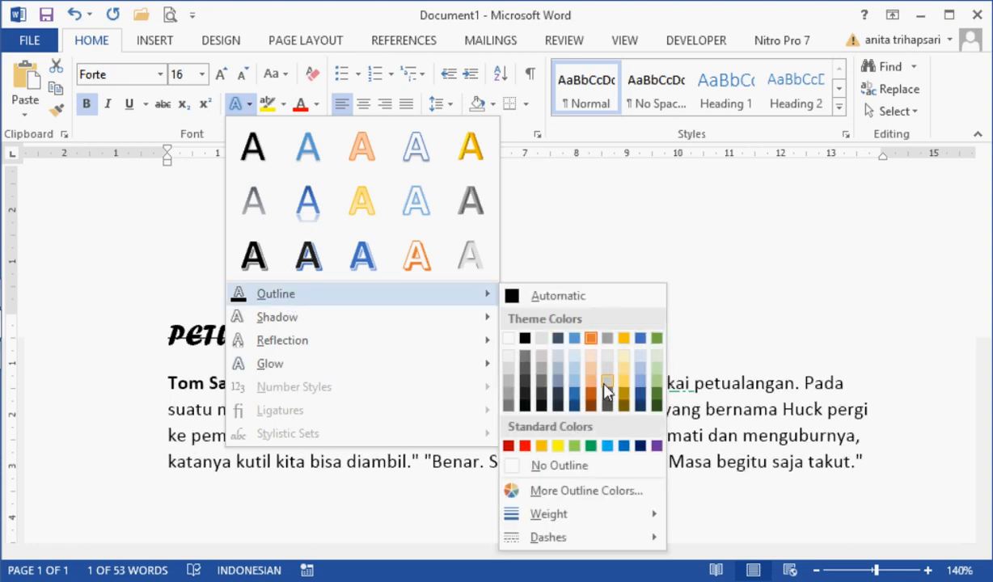
left_click(624, 446)
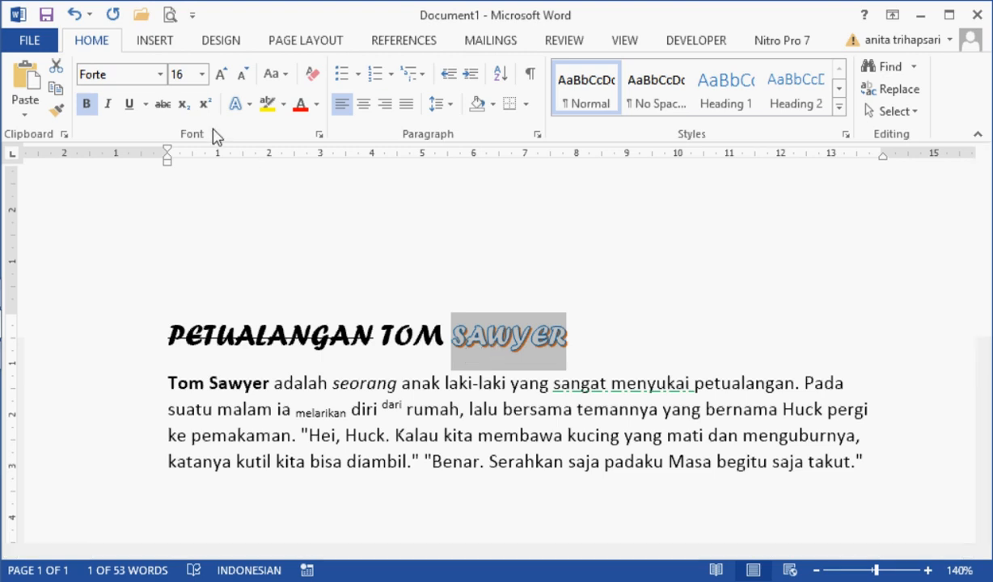
Step: Apply the first inner shadow variation to the title word "SAWYER"
left_click(251, 105)
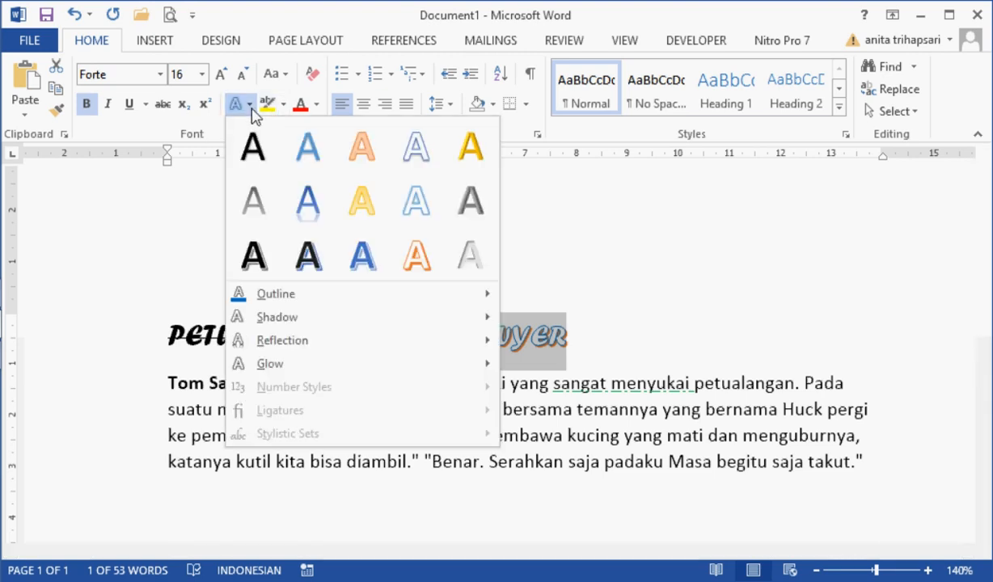
mouse_move(267, 315)
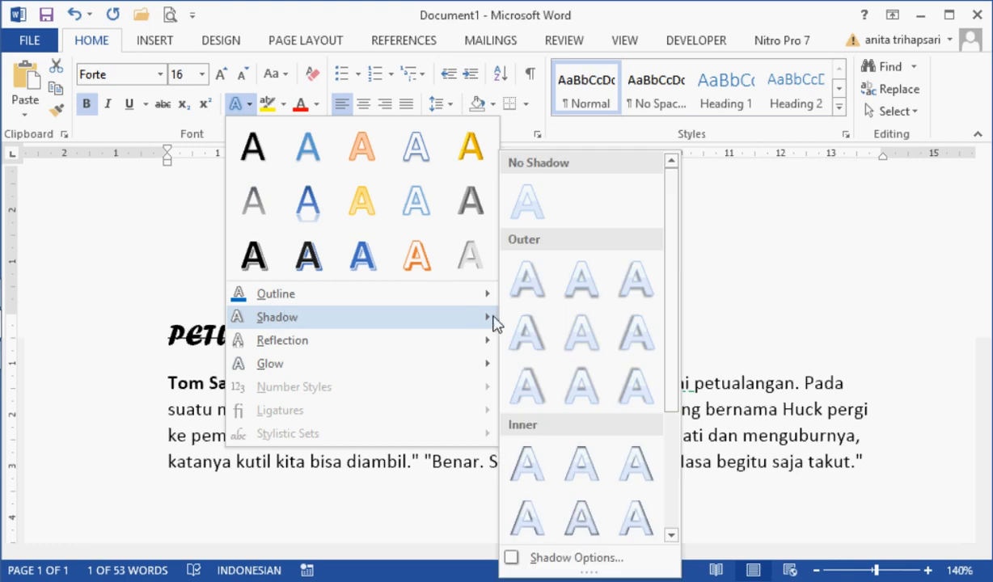
left_click(528, 459)
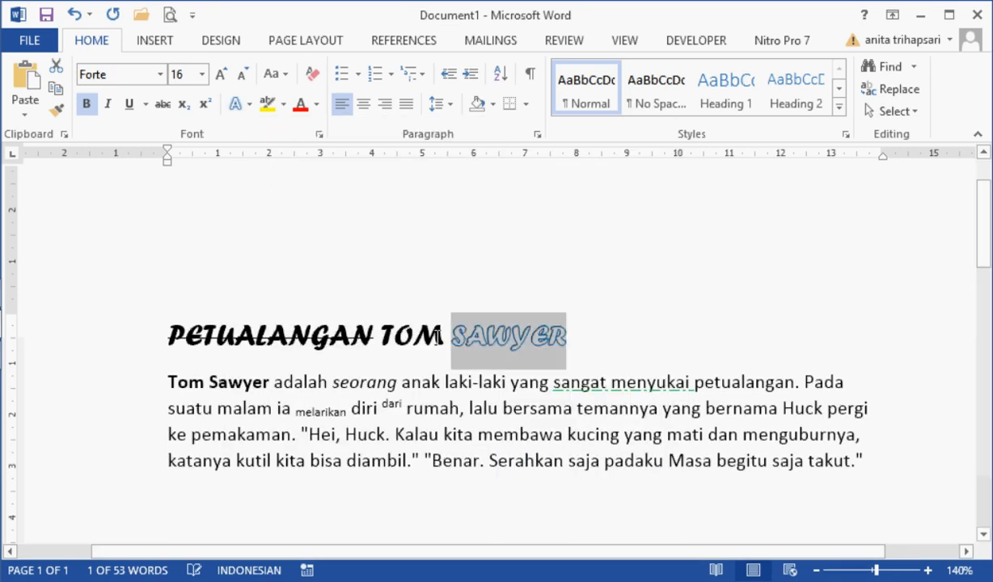
Step: Apply the middle reflection variation of the first row to the title word "SAWYER", without any text highlight
left_click(269, 105)
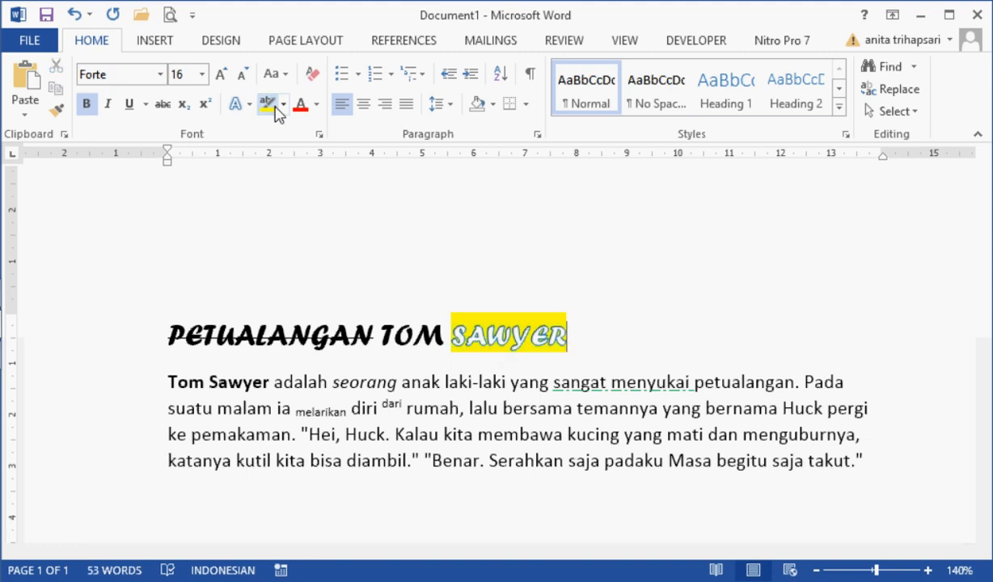
key("ctrl+z")
left_click(247, 104)
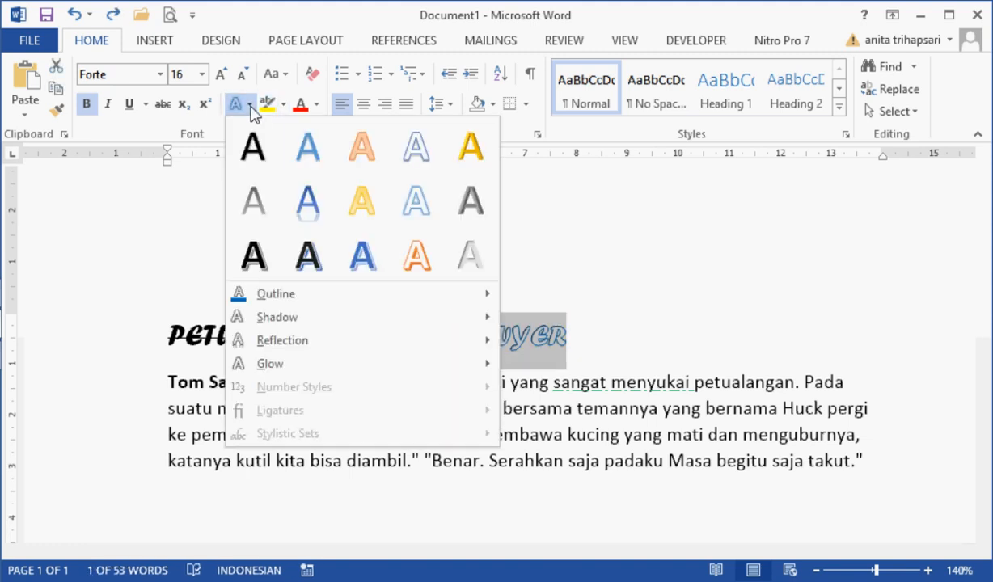
mouse_move(295, 340)
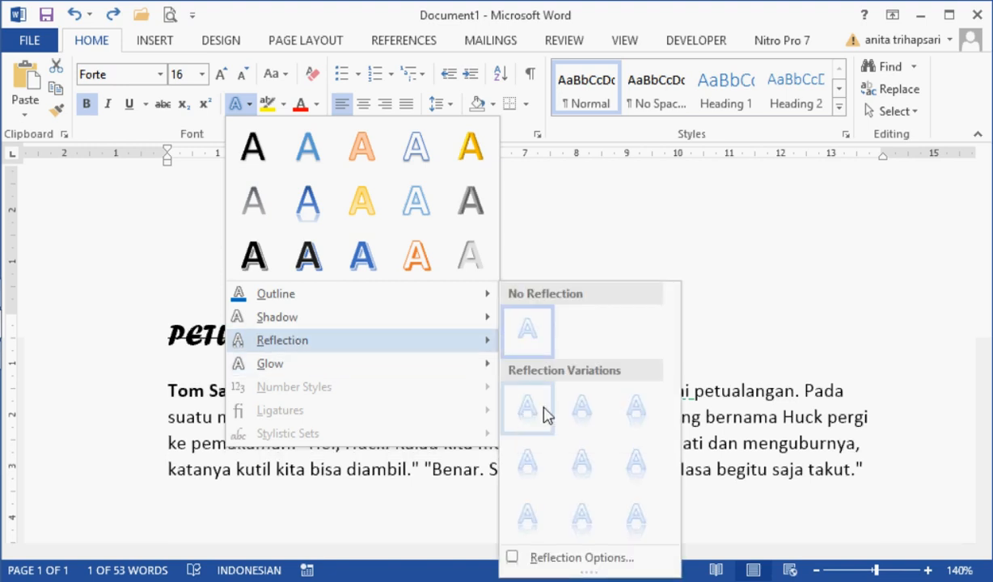
left_click(594, 429)
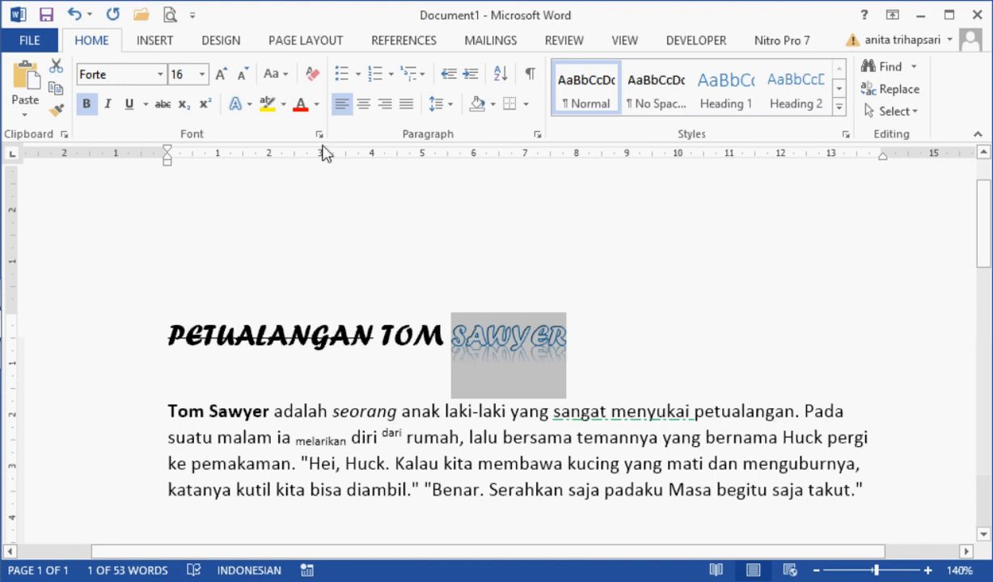
Step: Apply the orange glow variation of the second row to the title word "SAWYER"
left_click(251, 113)
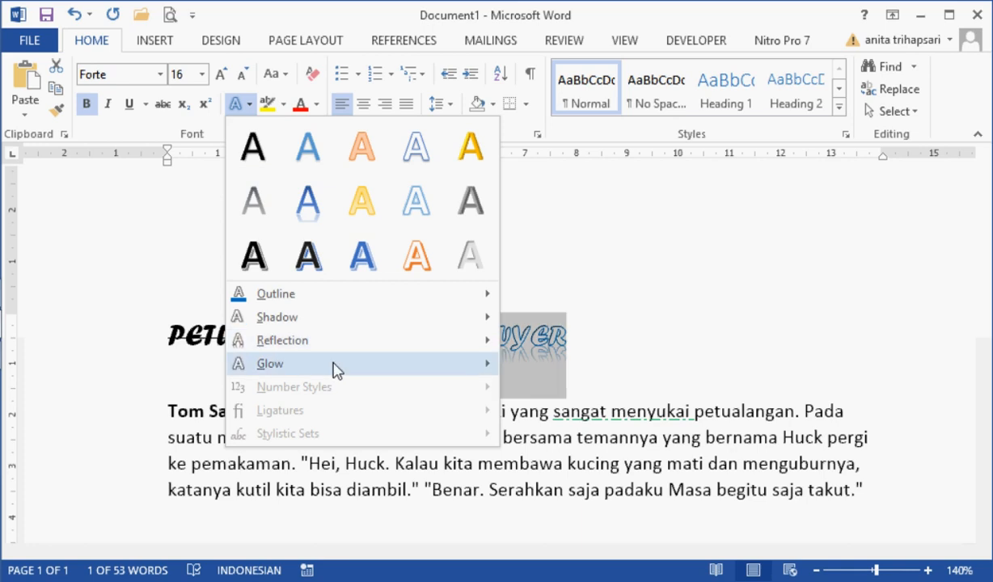
mouse_move(337, 371)
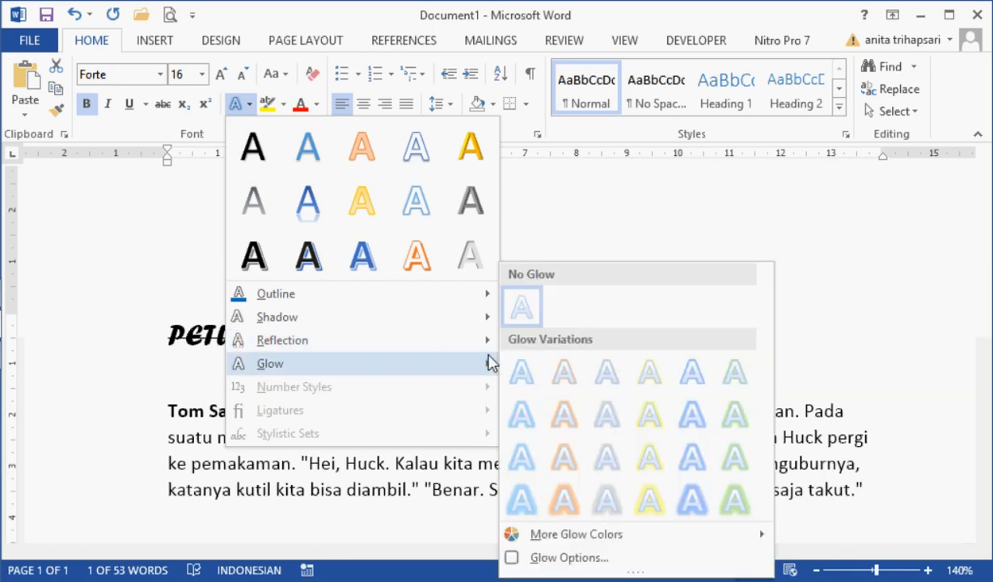
left_click(564, 417)
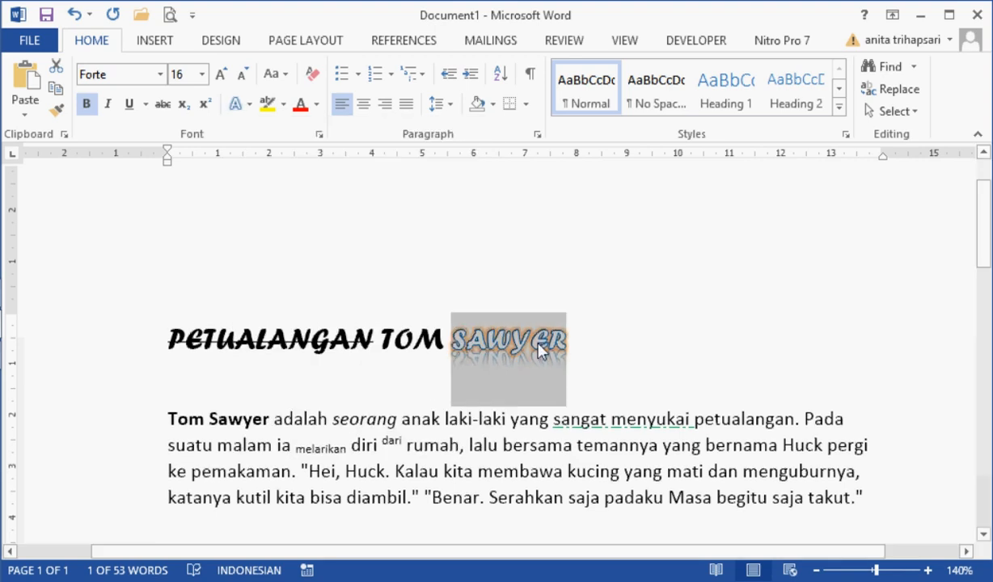
left_click(585, 353)
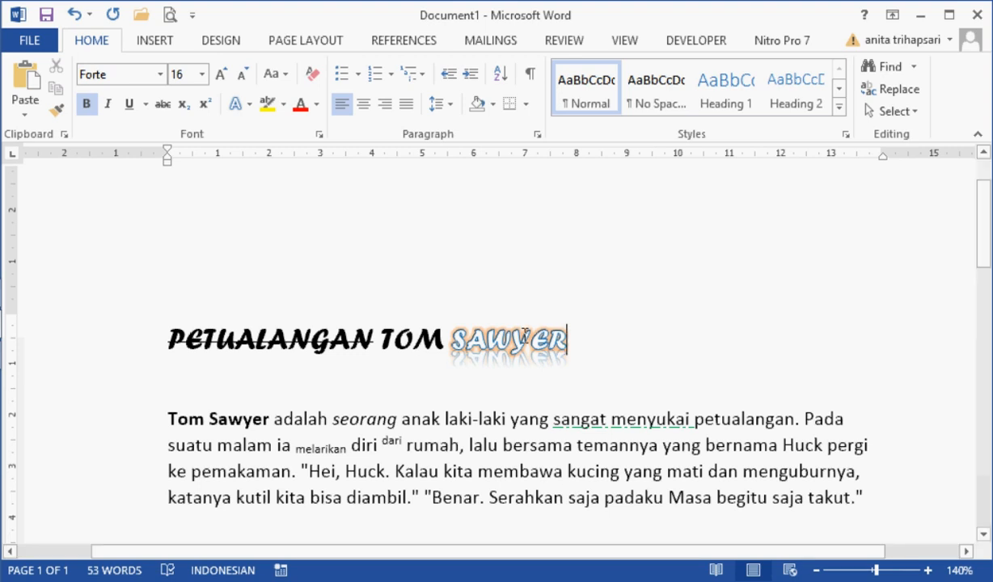
Step: Remove the strikethrough from the title word "PETUALANGAN"
double_click(241, 338)
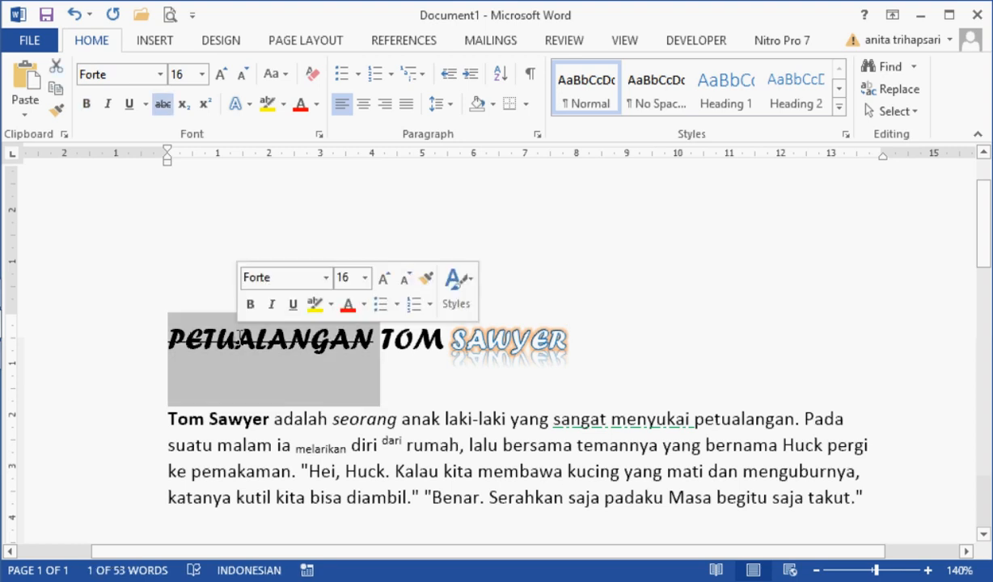
left_click(163, 107)
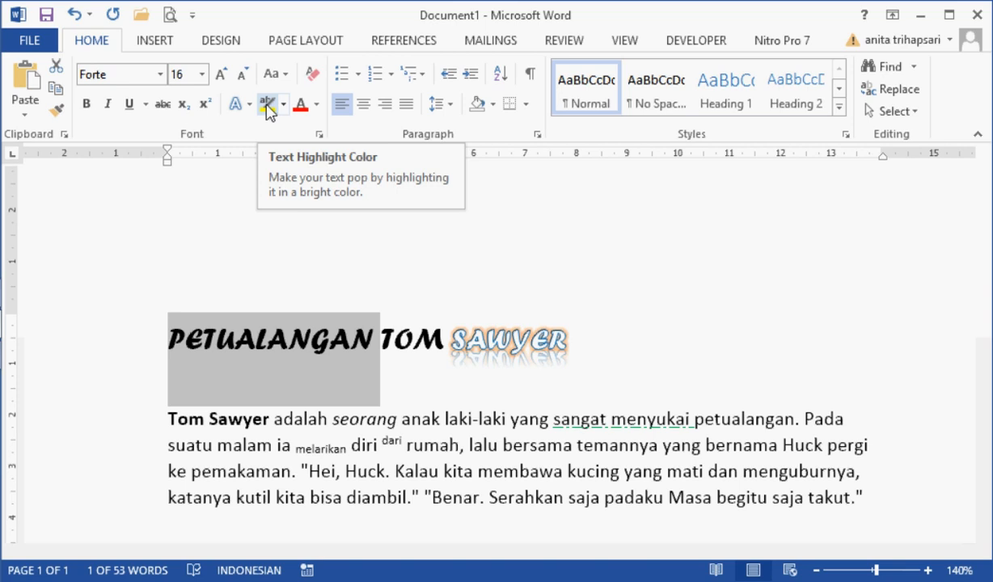
left_click(461, 394)
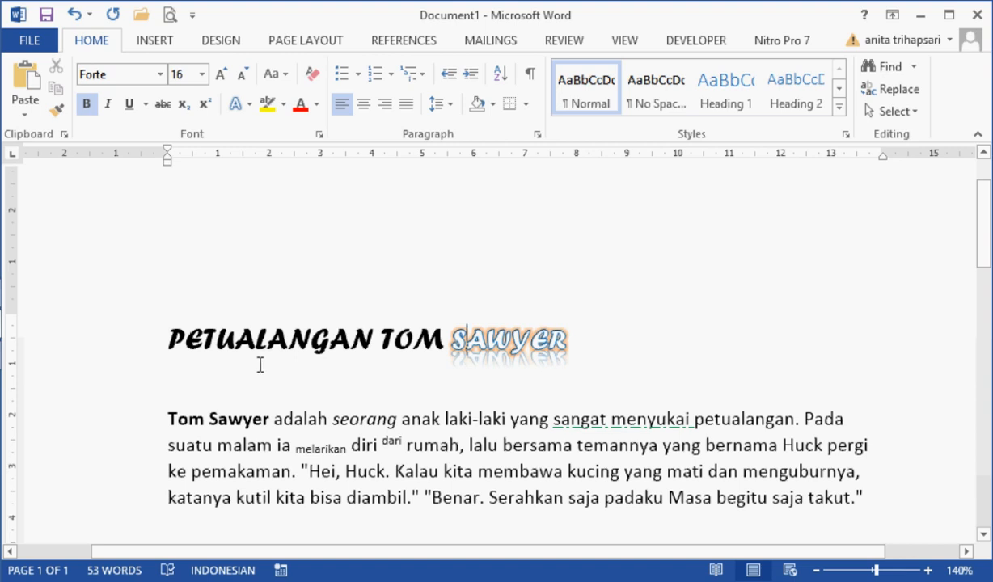
Step: Highlight "seorang anak laki-laki", "Hei, Huck." and "kucing yang mati" in the story paragraph in bright green
left_click(284, 106)
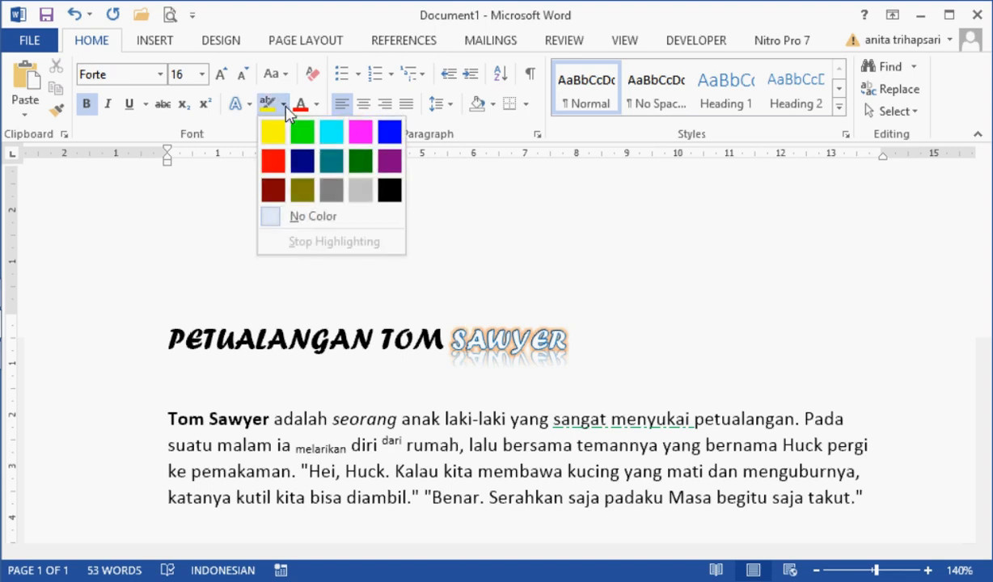
left_click(304, 132)
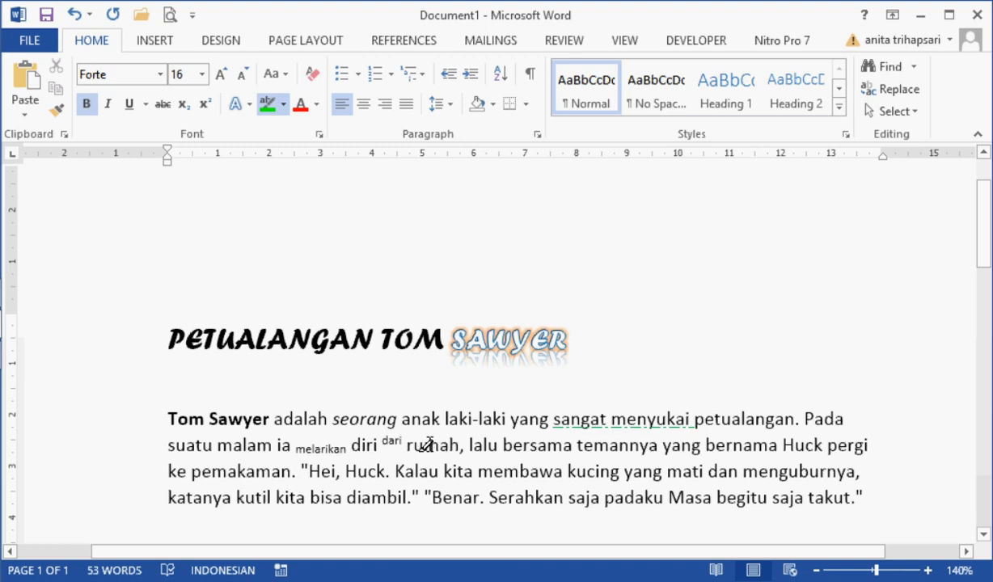
left_click_drag(332, 419, 506, 419)
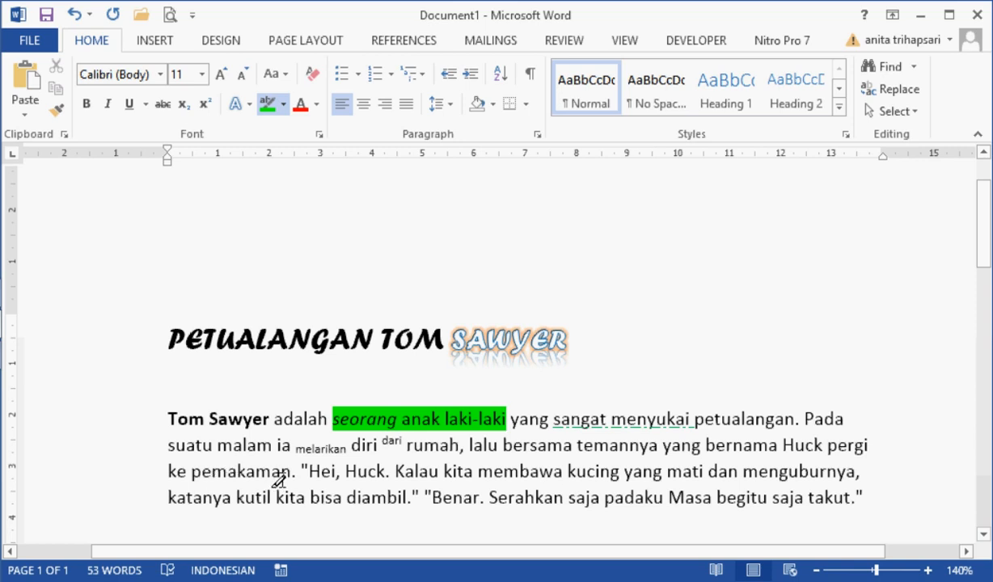
left_click_drag(301, 473, 390, 477)
left_click_drag(568, 476, 707, 476)
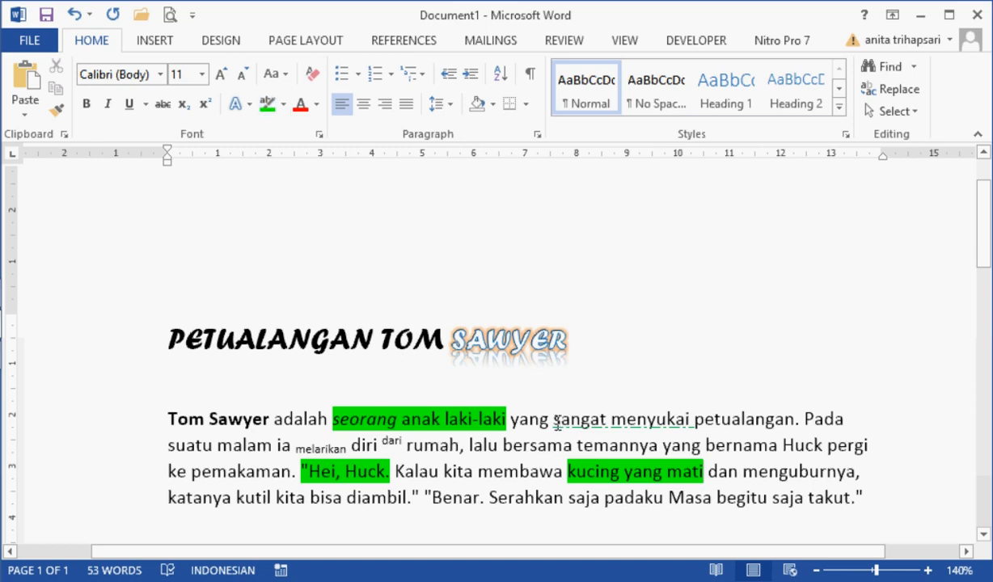
left_click_drag(553, 419, 612, 420)
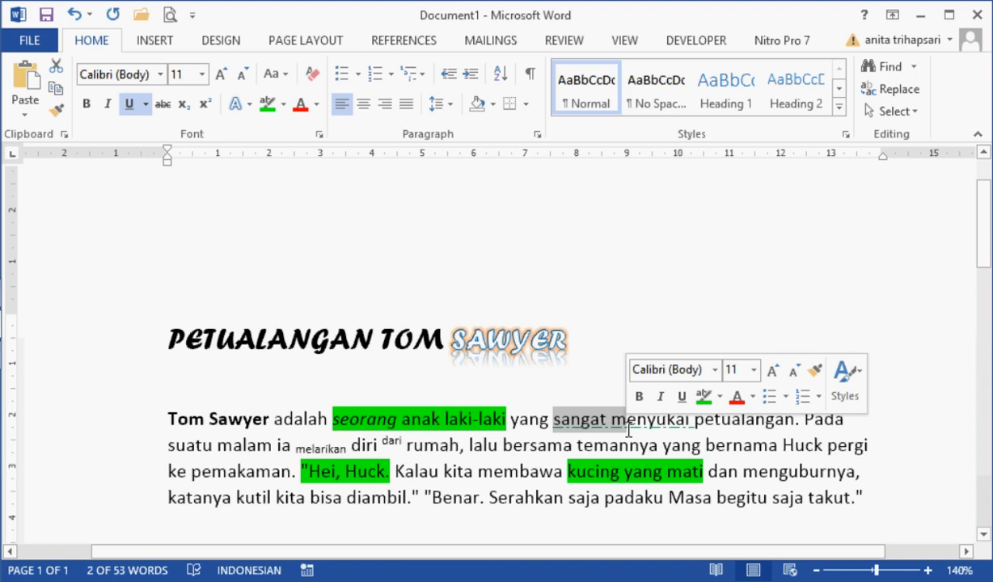
left_click(509, 452)
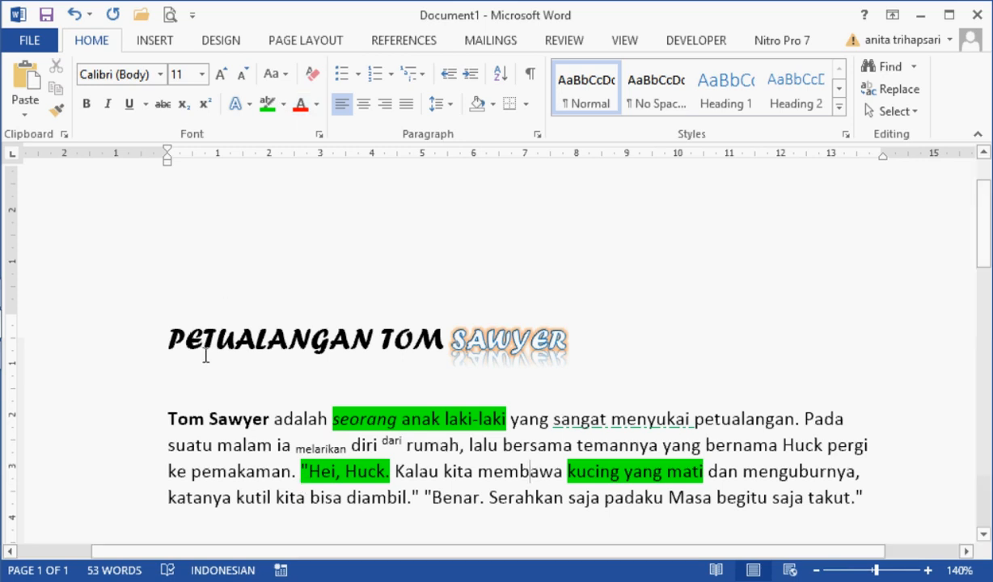
Step: Colour the whole title standard red and give it the light Linear Right gradient
left_click_drag(164, 327, 568, 342)
left_click(319, 105)
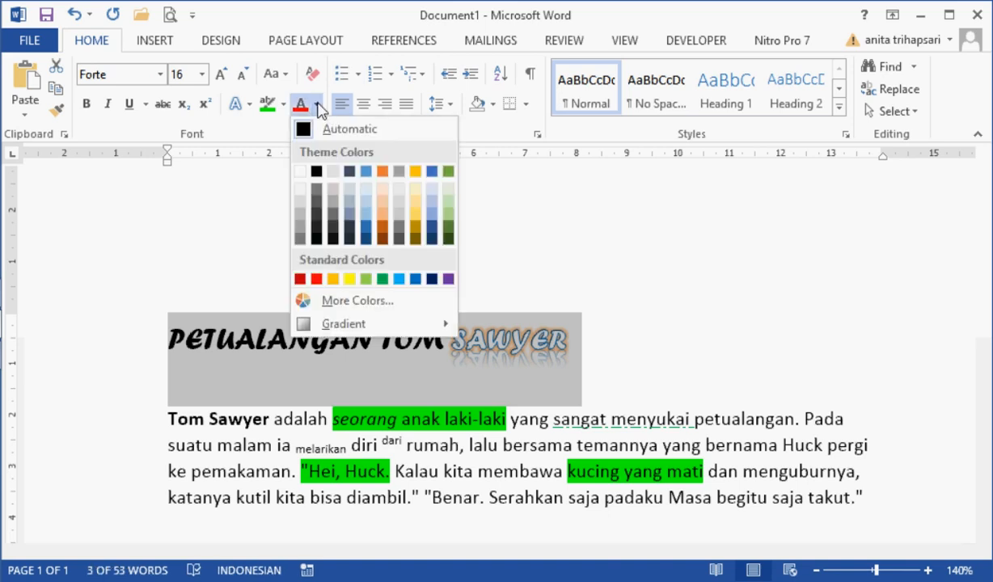
left_click(317, 281)
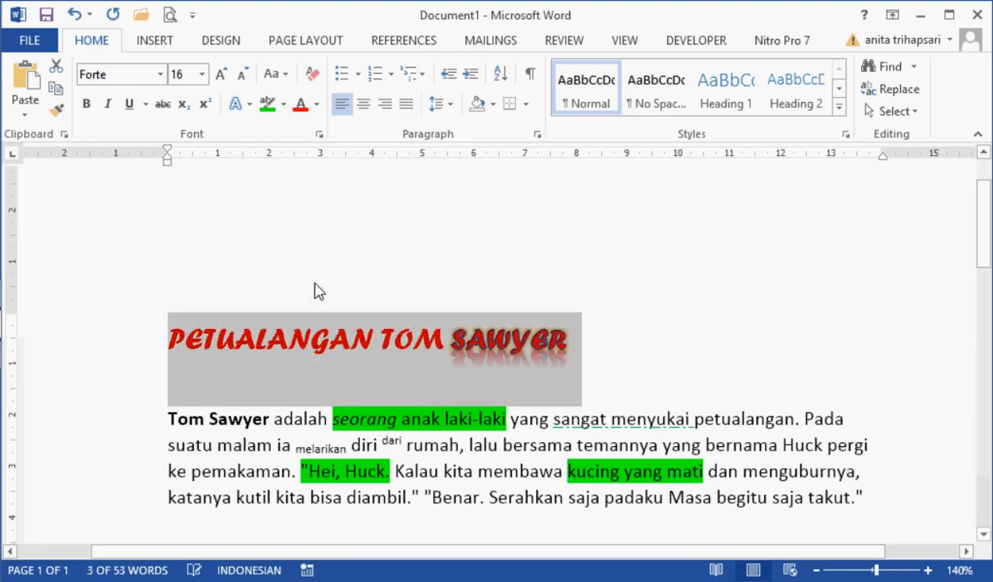
left_click(316, 106)
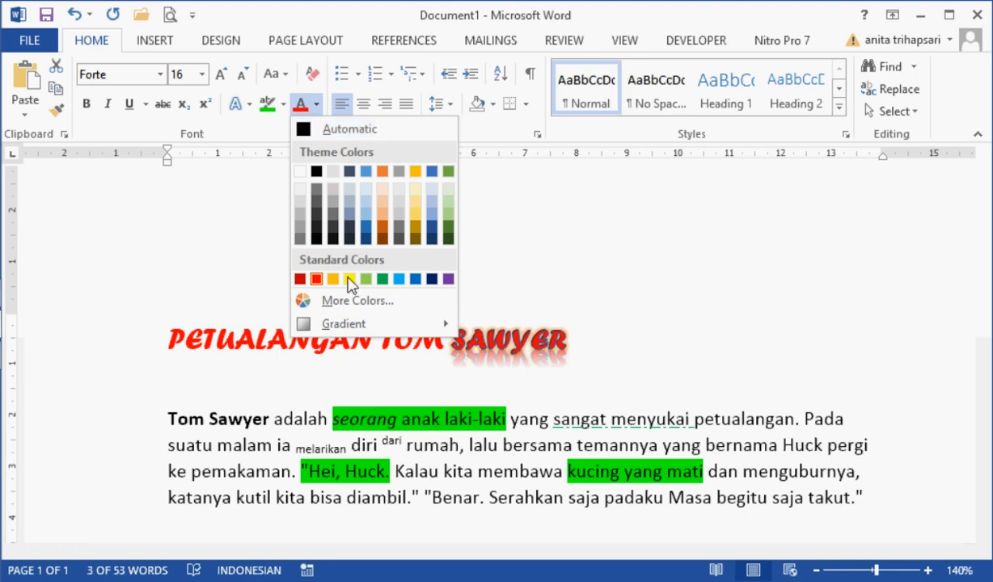
mouse_move(362, 335)
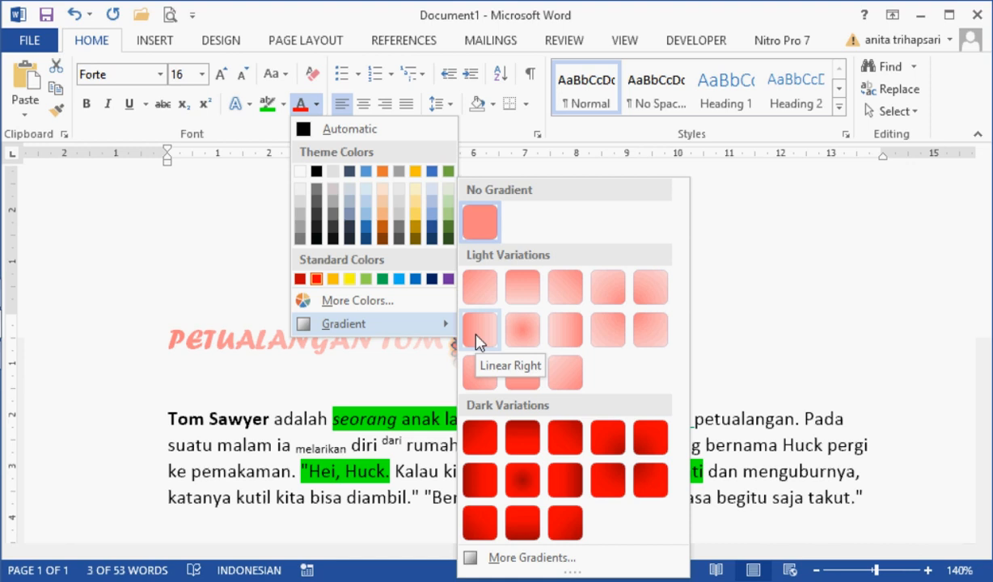
left_click(478, 341)
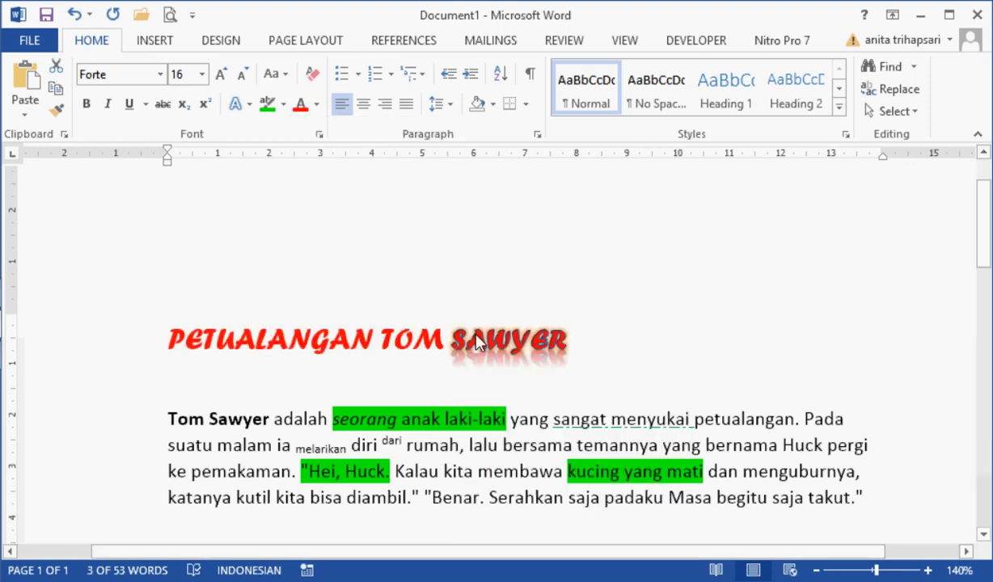
left_click(359, 254)
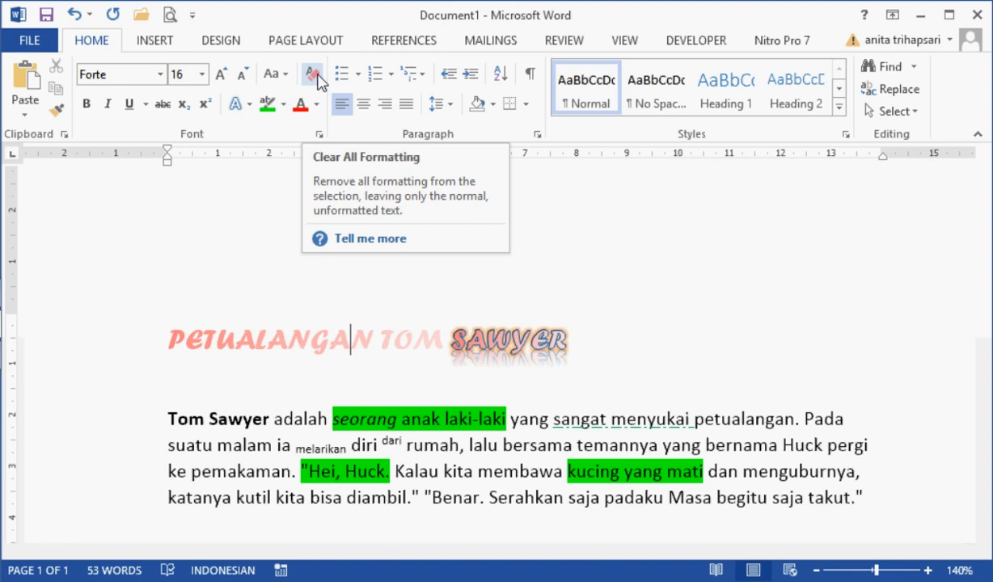
Step: Clear all formatting from the title and the story paragraph
left_click_drag(102, 349, 126, 513)
key("ctrl+c")
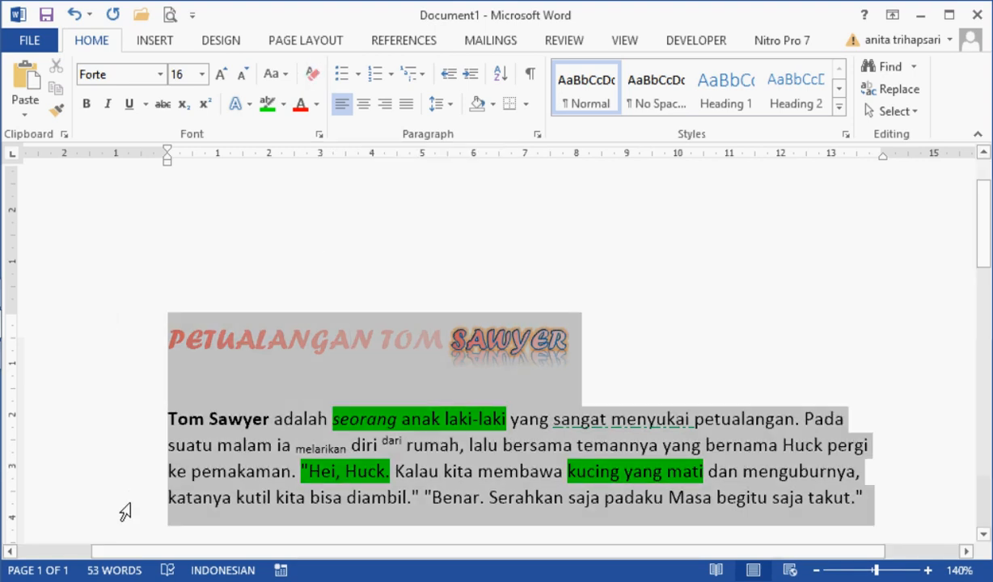
left_click(316, 75)
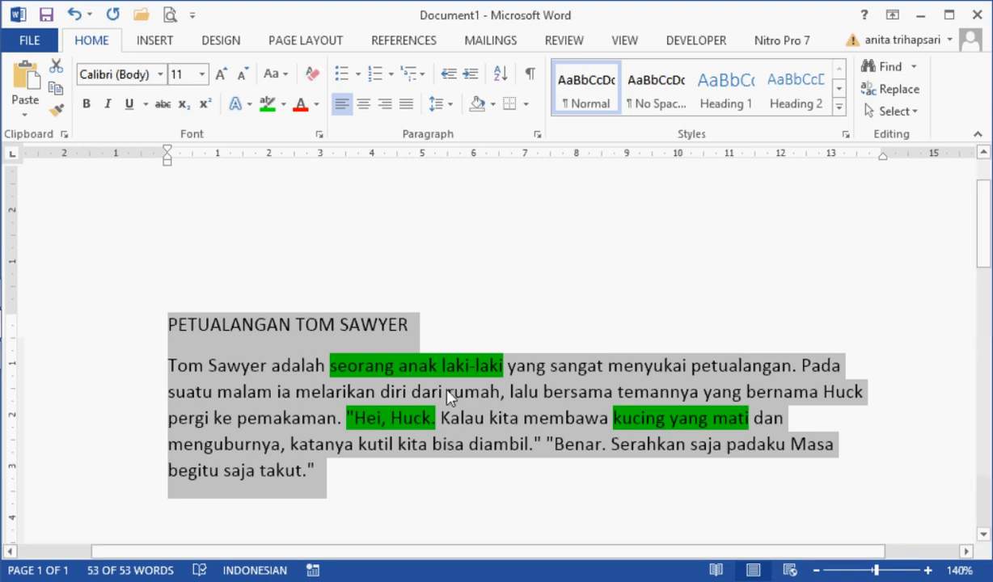
left_click(482, 419)
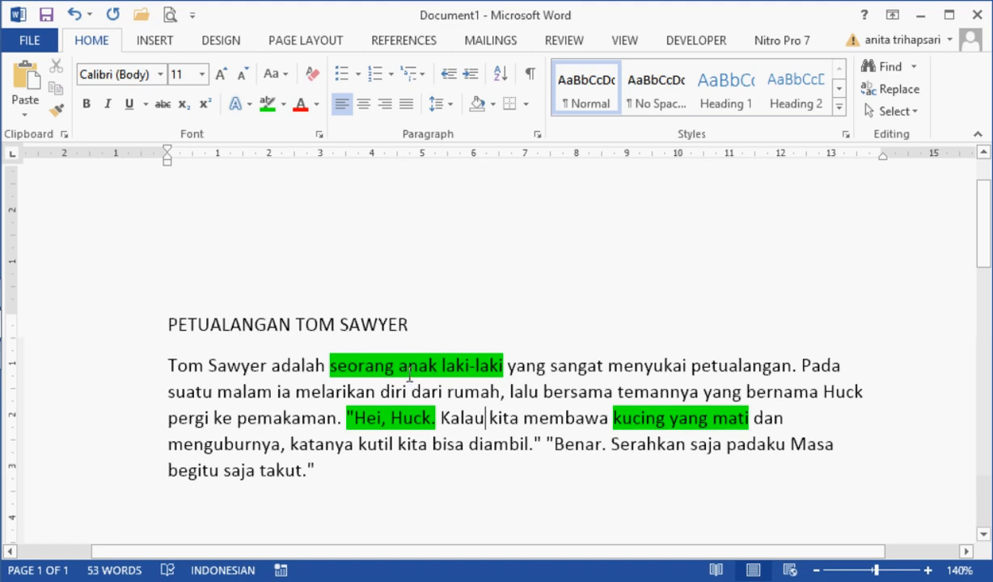
Step: Remove the green highlight from the three highlighted phrases in the story paragraph and stop highlighting
left_click(284, 105)
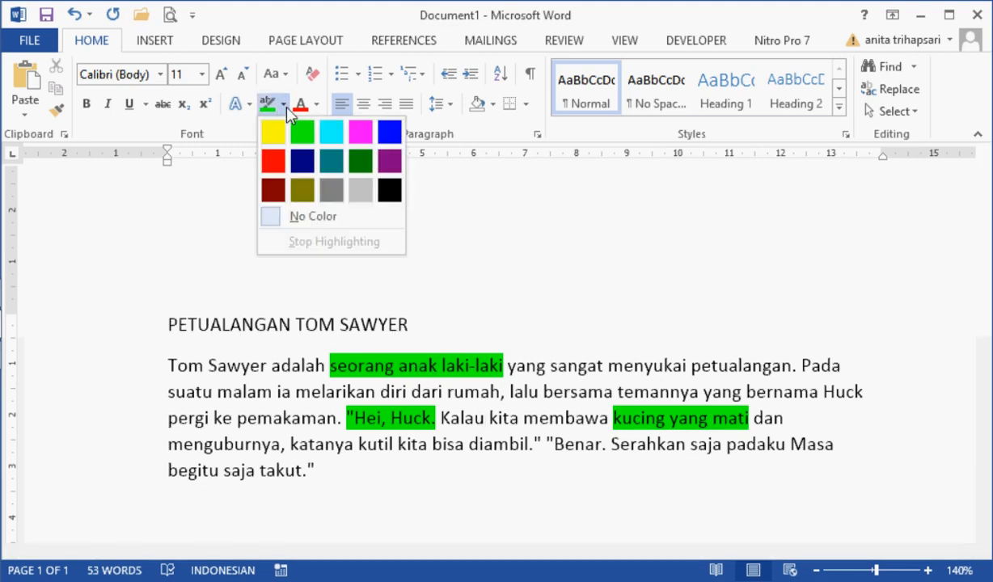
left_click(325, 219)
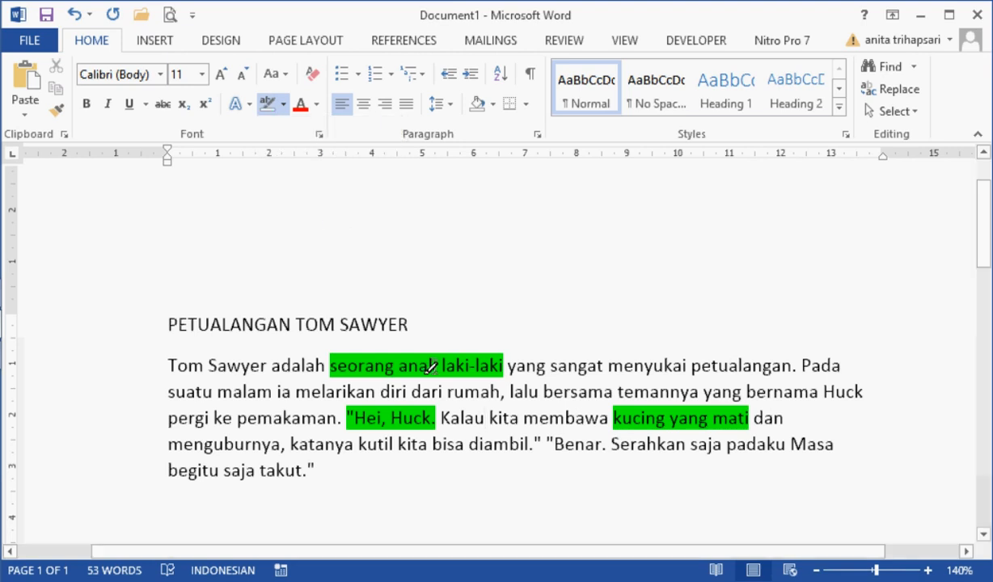
left_click_drag(328, 366, 527, 367)
left_click_drag(463, 416, 474, 416)
left_click_drag(609, 420, 787, 415)
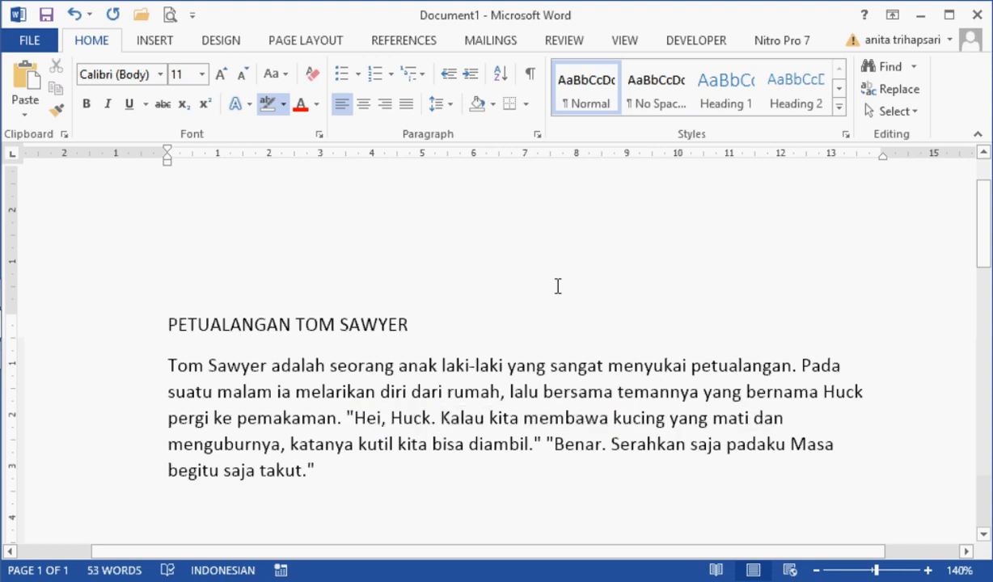
key("Escape")
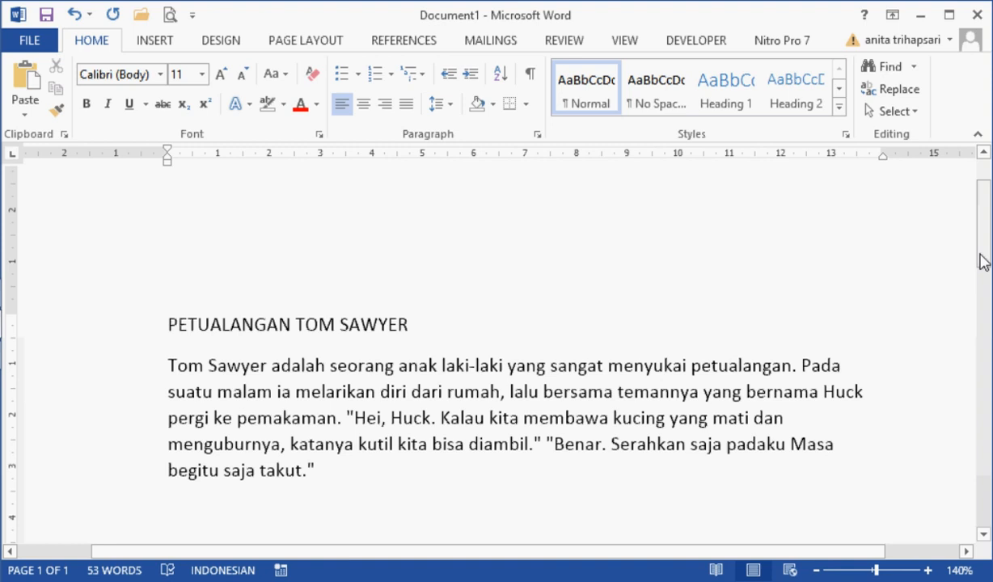
Step: Copy the story paragraph and paste it repeatedly until the title is followed by five identical paragraphs
left_click_drag(985, 227, 985, 228)
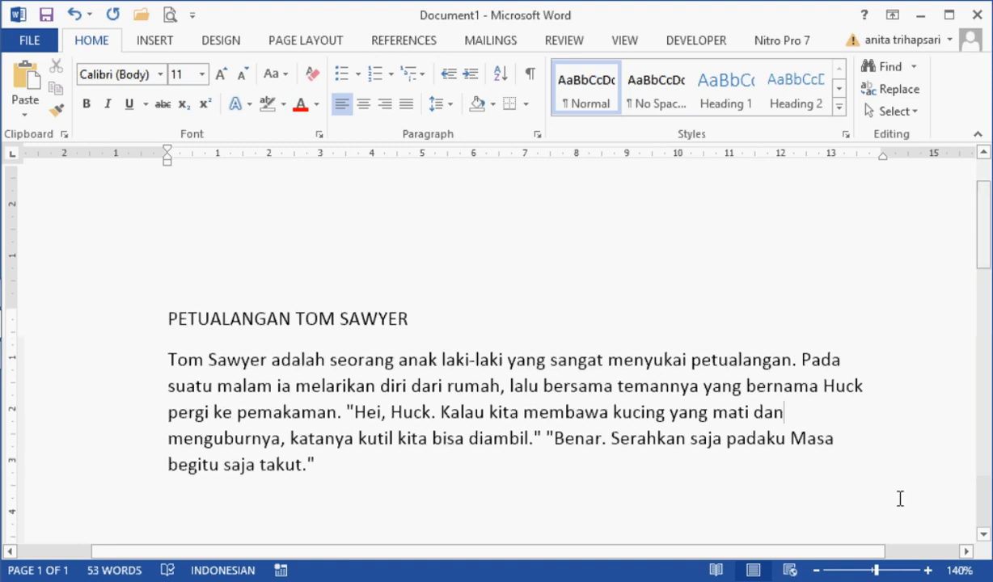
left_click(817, 571)
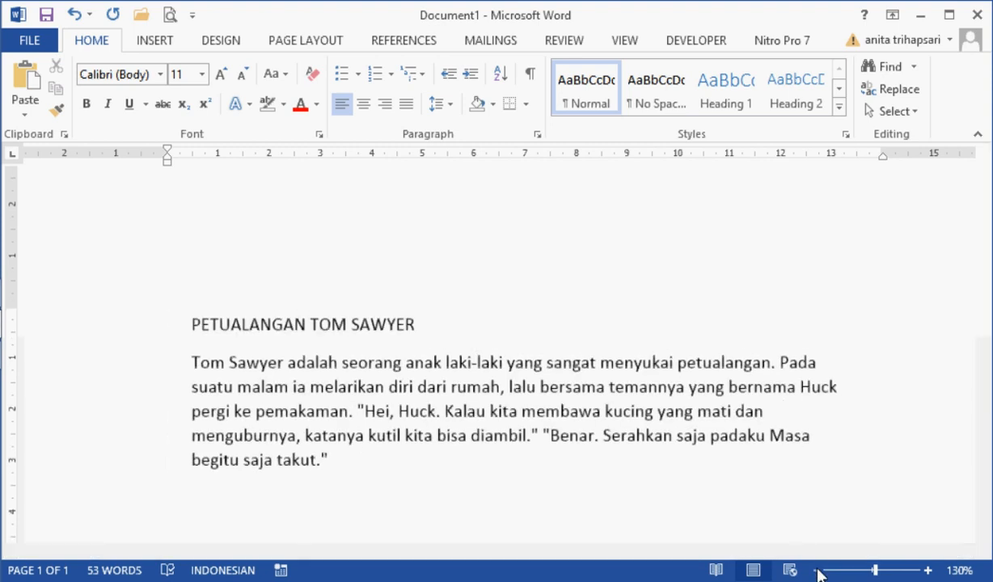
left_click(817, 571)
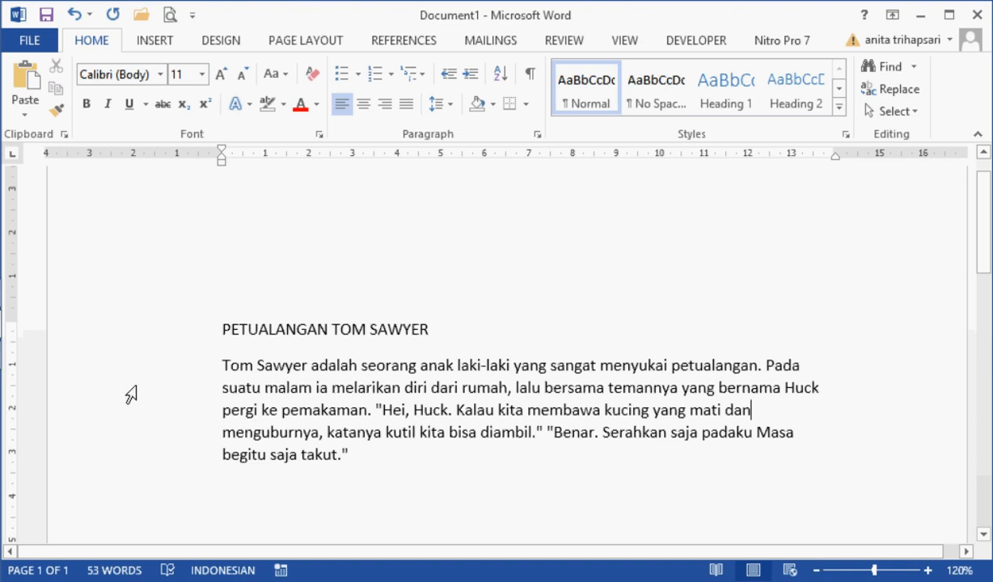
left_click_drag(166, 365, 172, 463)
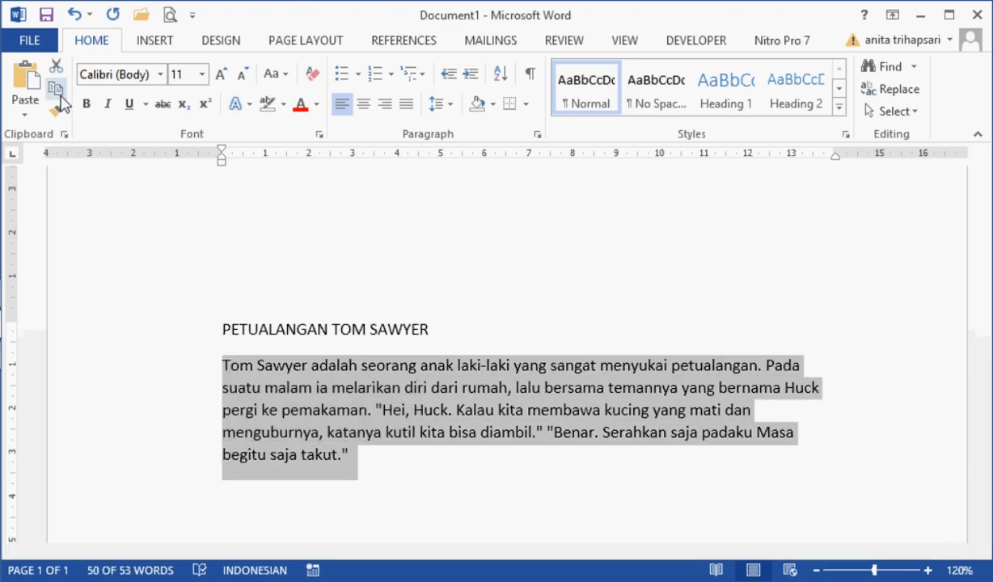
left_click(25, 76)
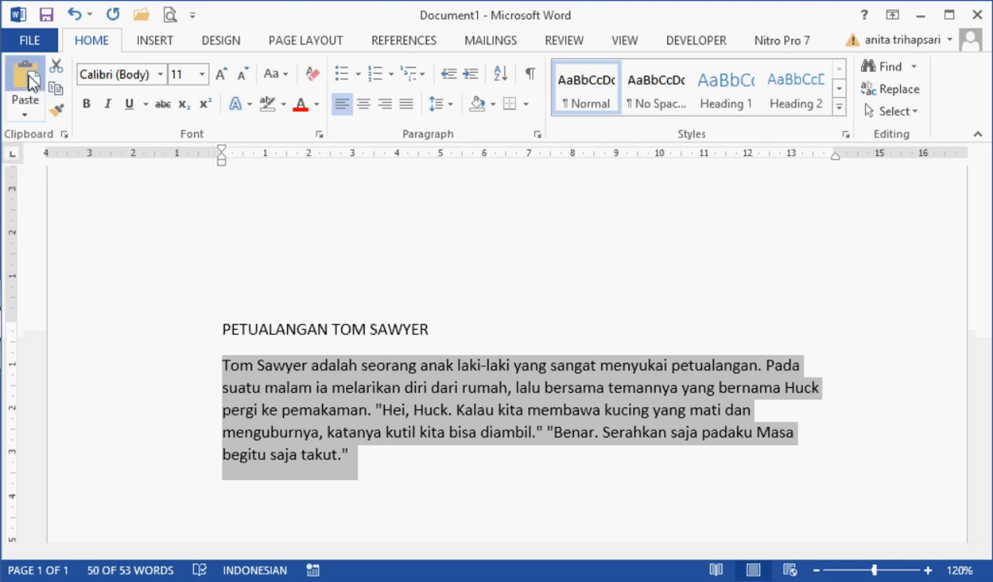
left_click(25, 77)
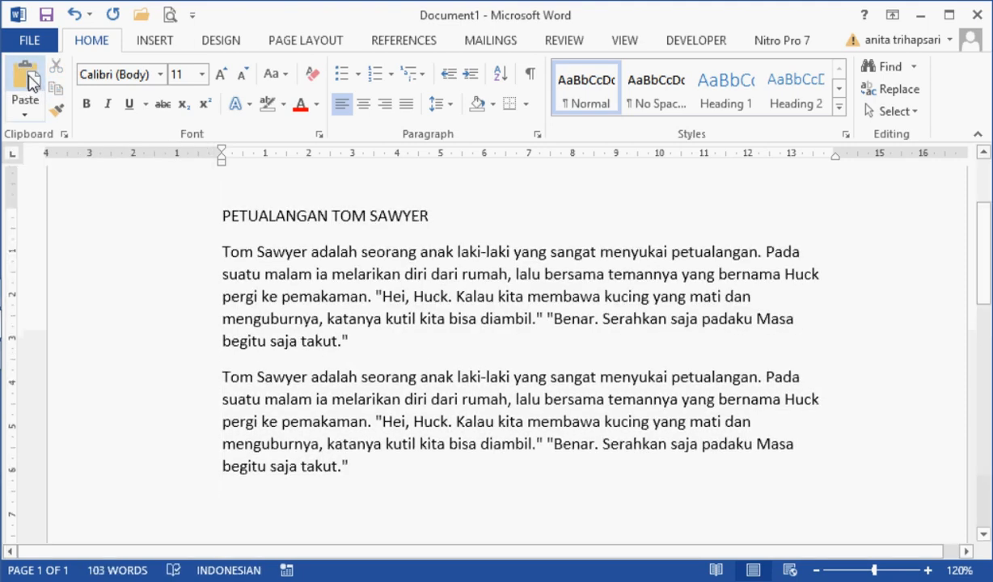
left_click(25, 77)
left_click(25, 76)
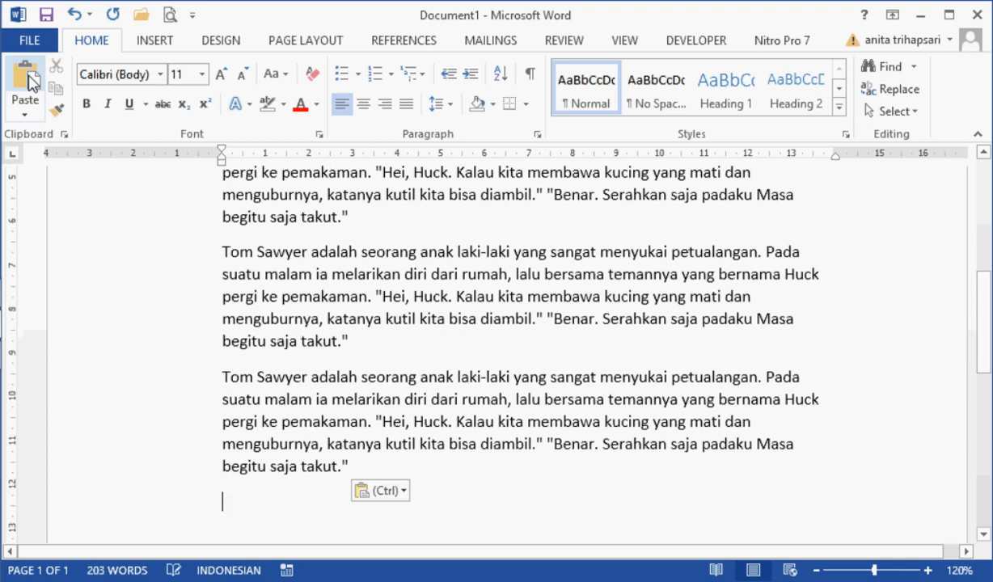
left_click(25, 77)
left_click(714, 215)
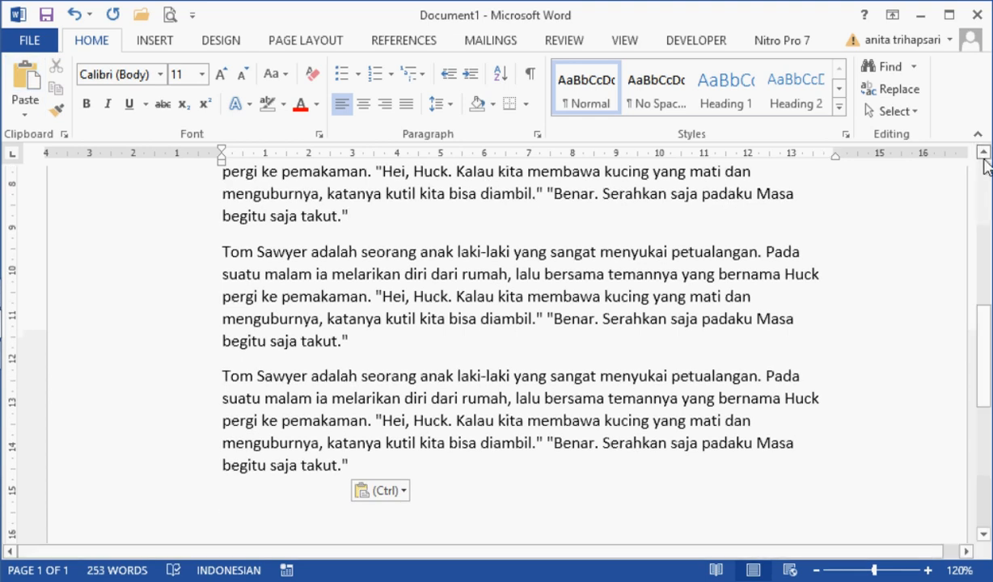
scroll(985, 165, "up", 6)
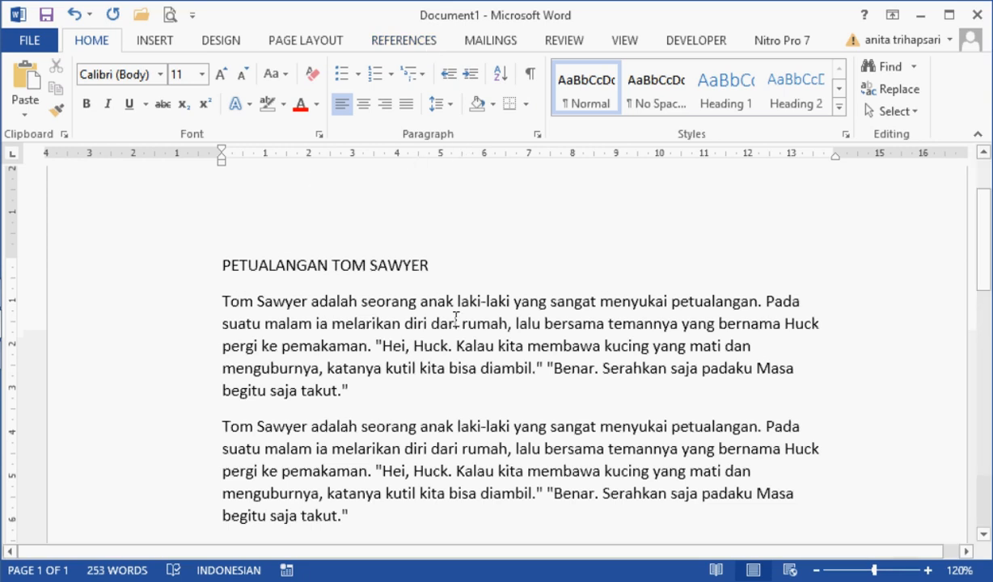
Step: Centre the title PETUALANGAN TOM SAWYER and right-align the second story paragraph
left_click(161, 274)
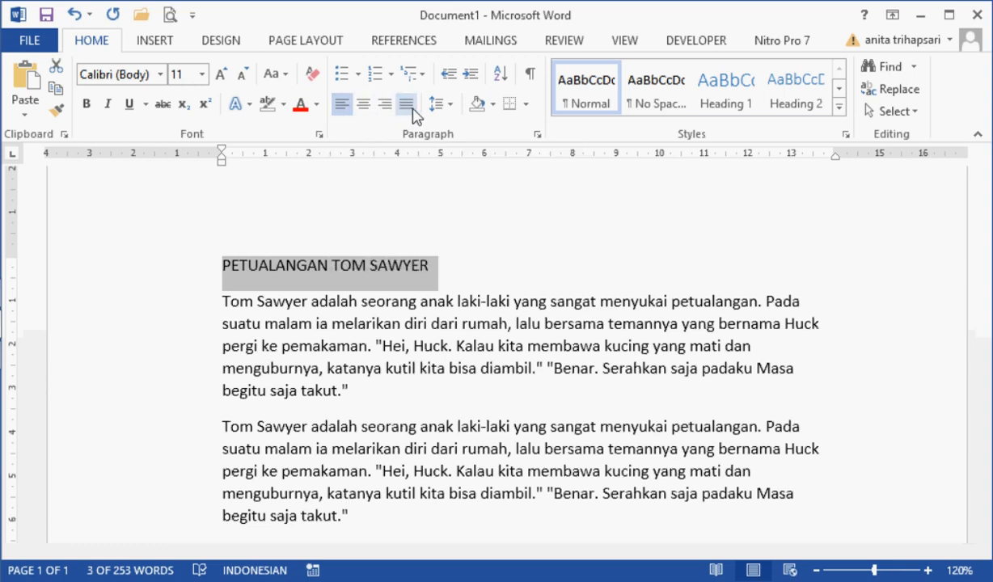
left_click(365, 109)
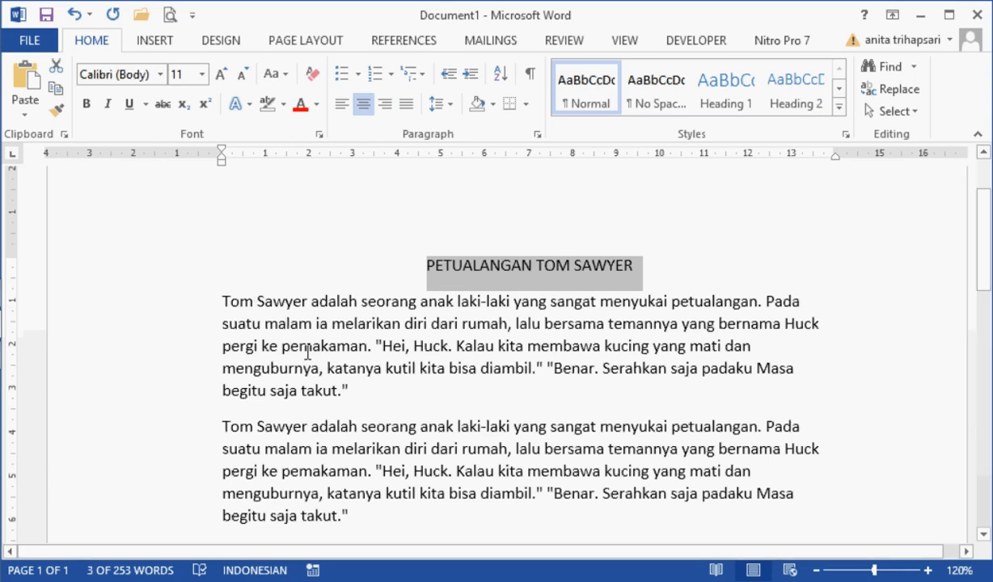
double_click(146, 449)
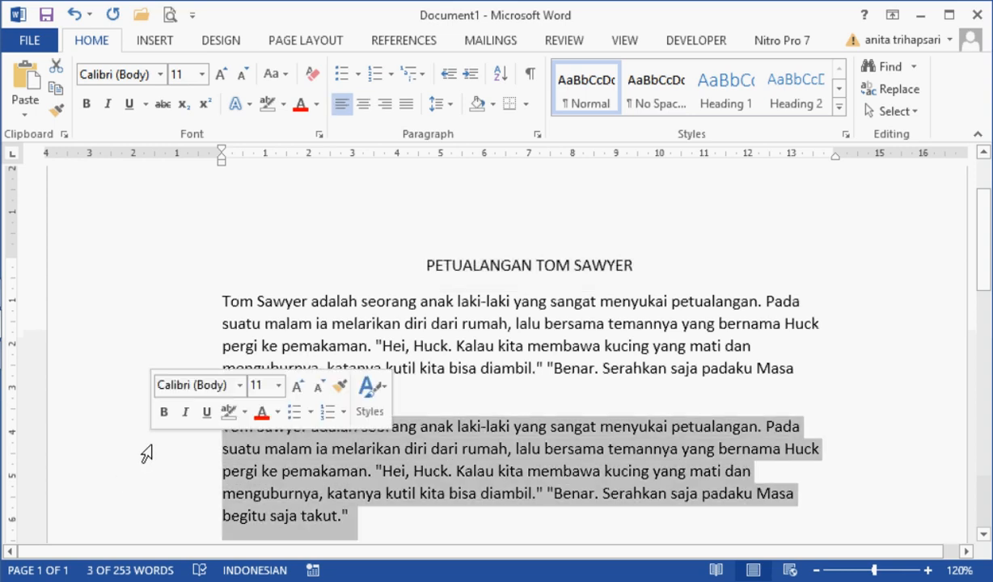
left_click(387, 106)
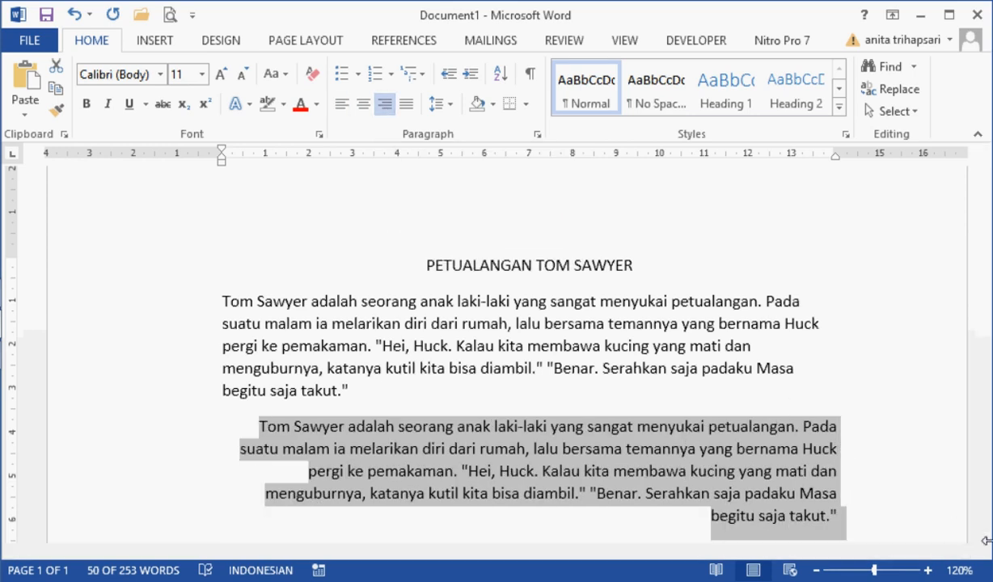
Step: Justify the third story paragraph
left_click(817, 570)
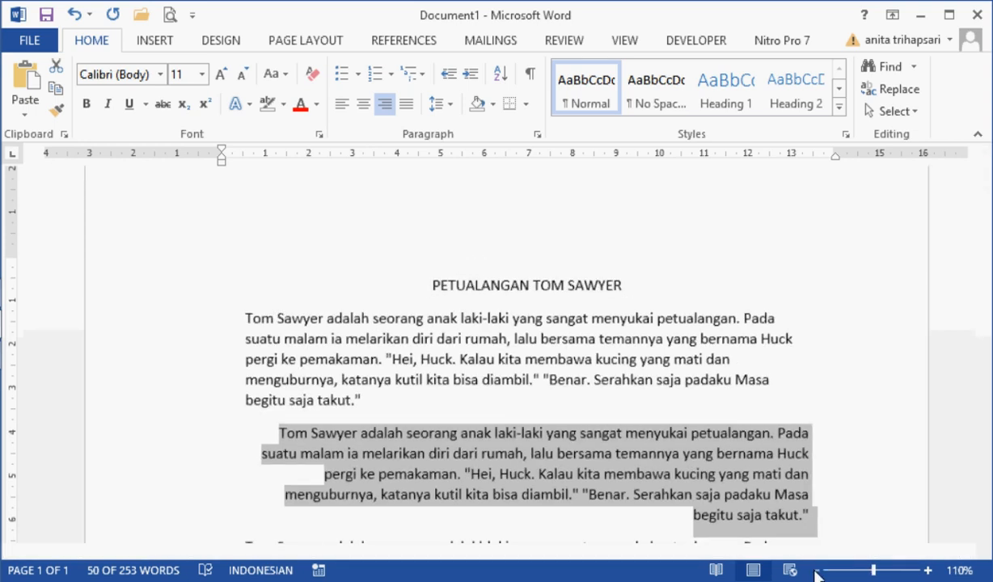
left_click(817, 571)
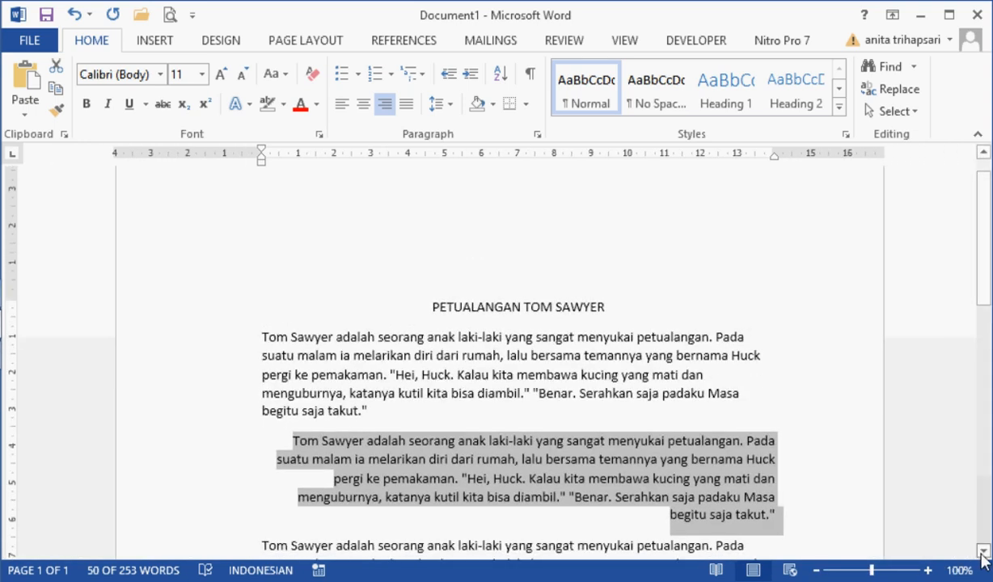
left_click(983, 553)
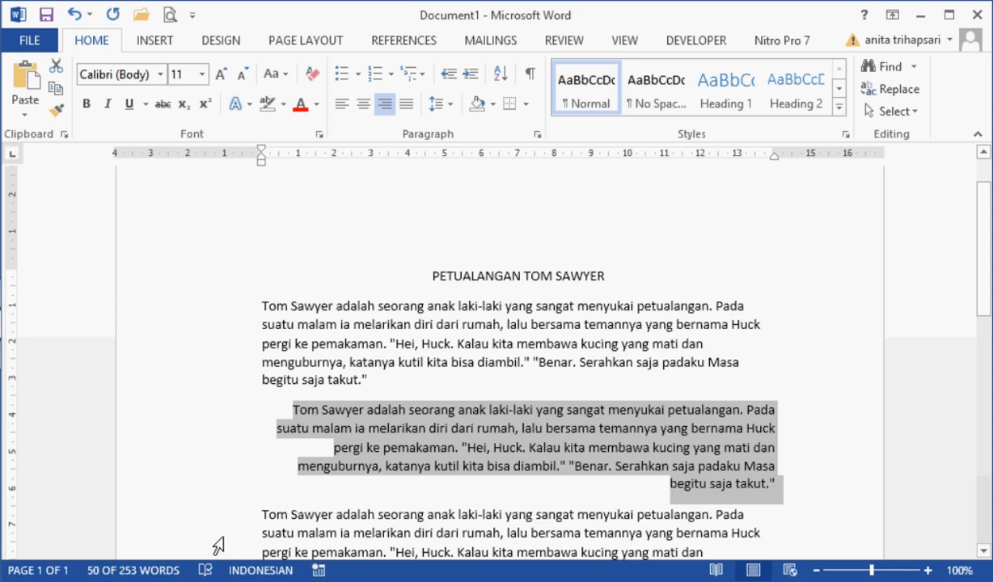
double_click(218, 547)
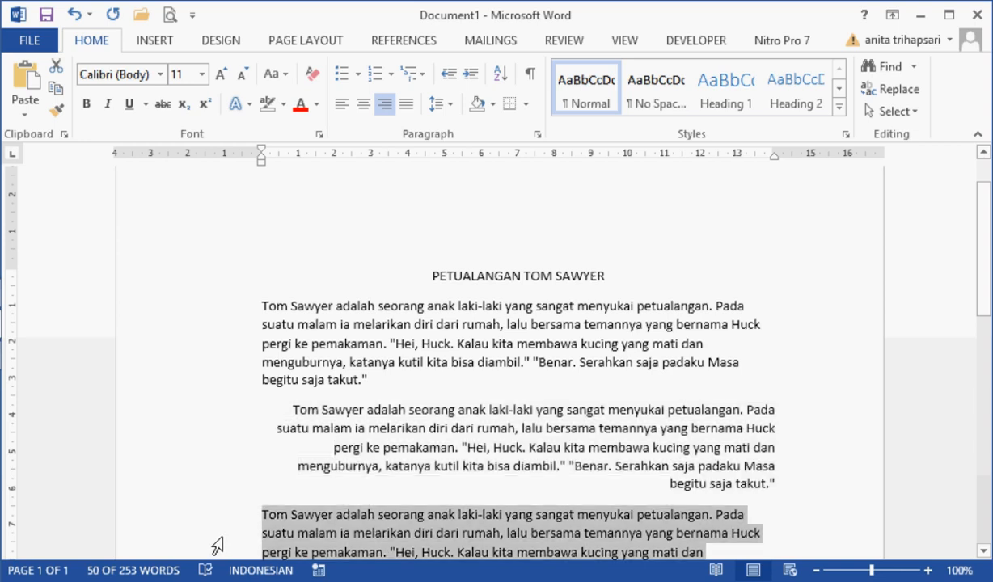
left_click(984, 553)
left_click(984, 553)
left_click(985, 553)
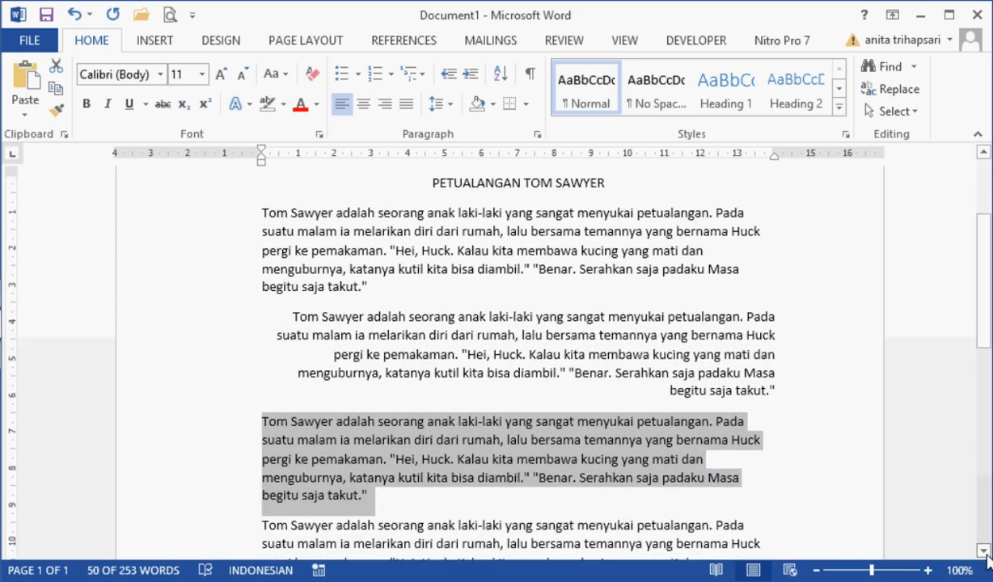
left_click(408, 106)
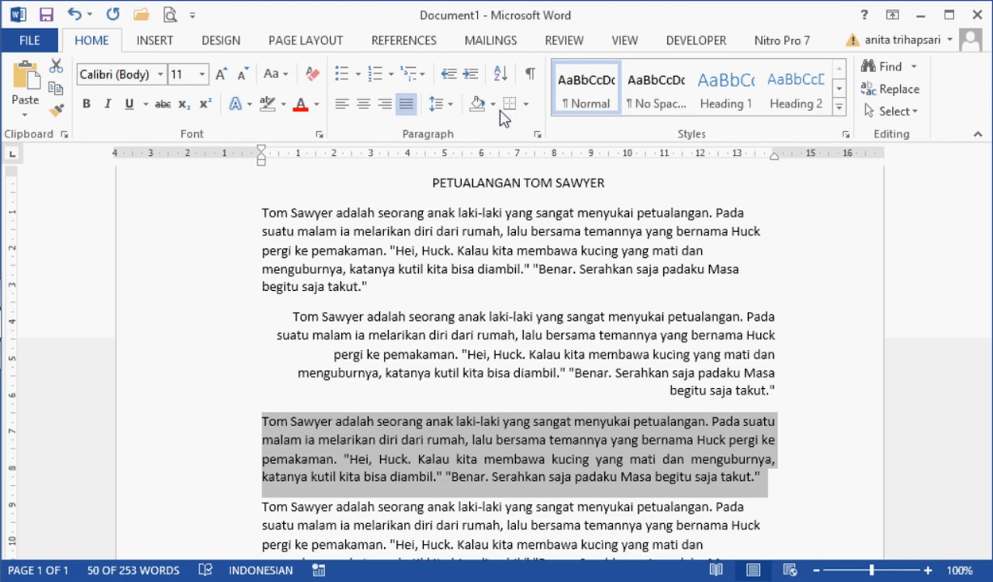
Step: Set the line spacing of the first story paragraph to 1,0
left_click(399, 332)
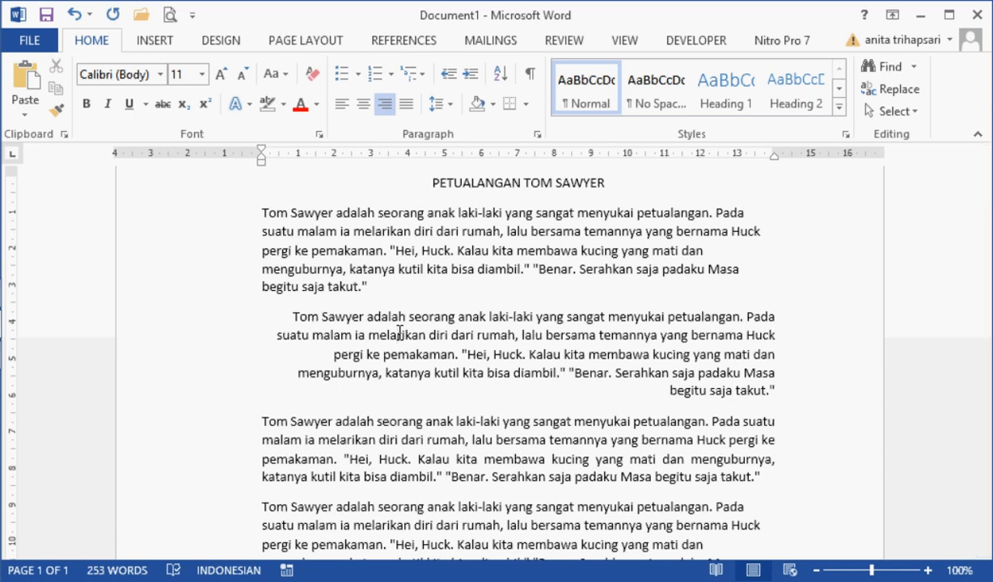
double_click(188, 232)
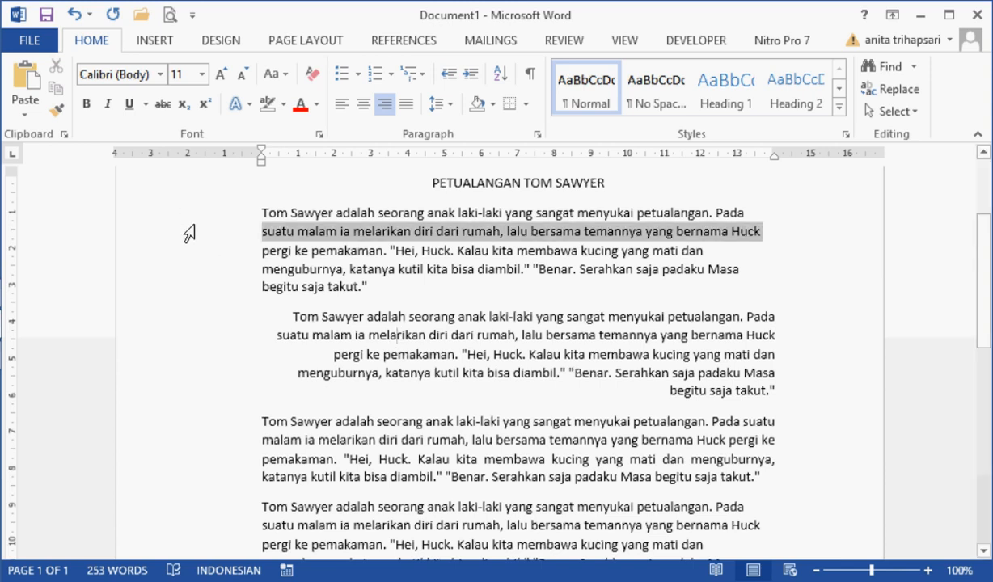
left_click(449, 105)
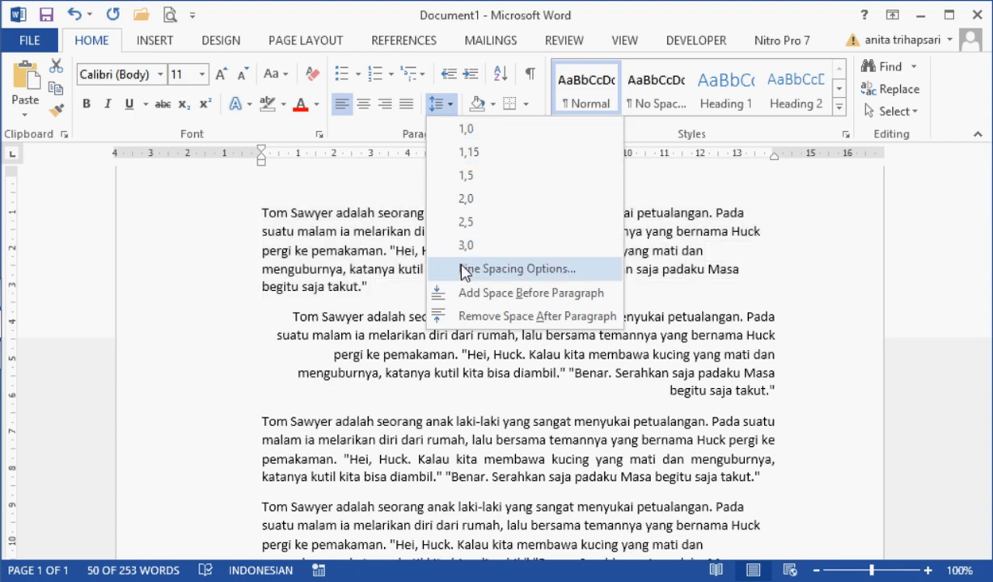
left_click(464, 129)
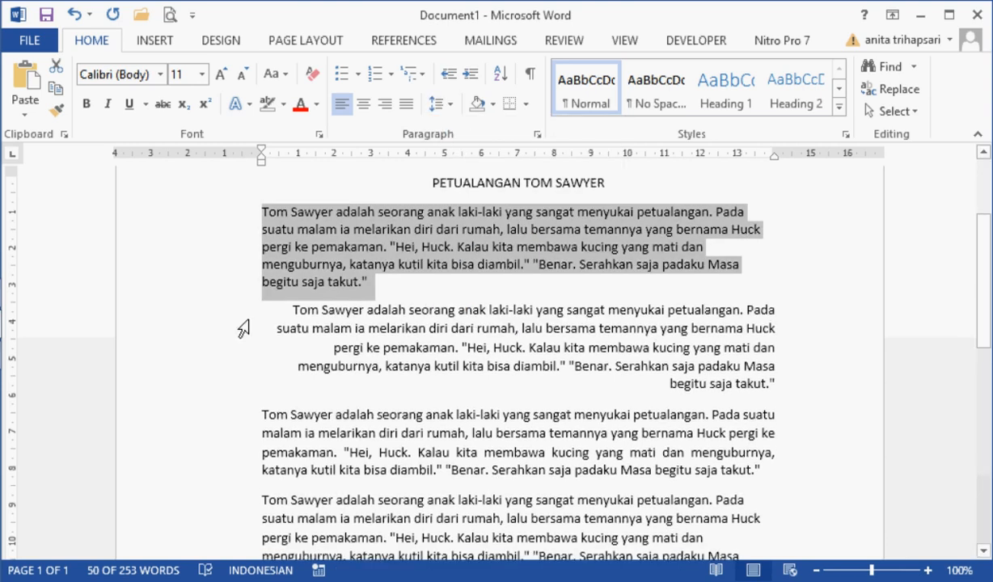
Step: Set the line spacing of the right-aligned second story paragraph to 1,15
double_click(210, 325)
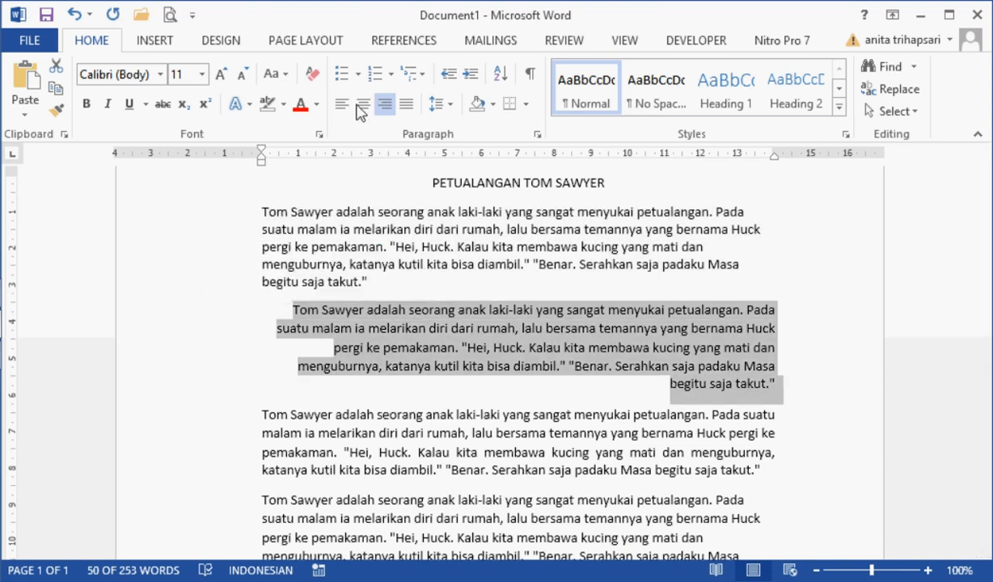
left_click(451, 105)
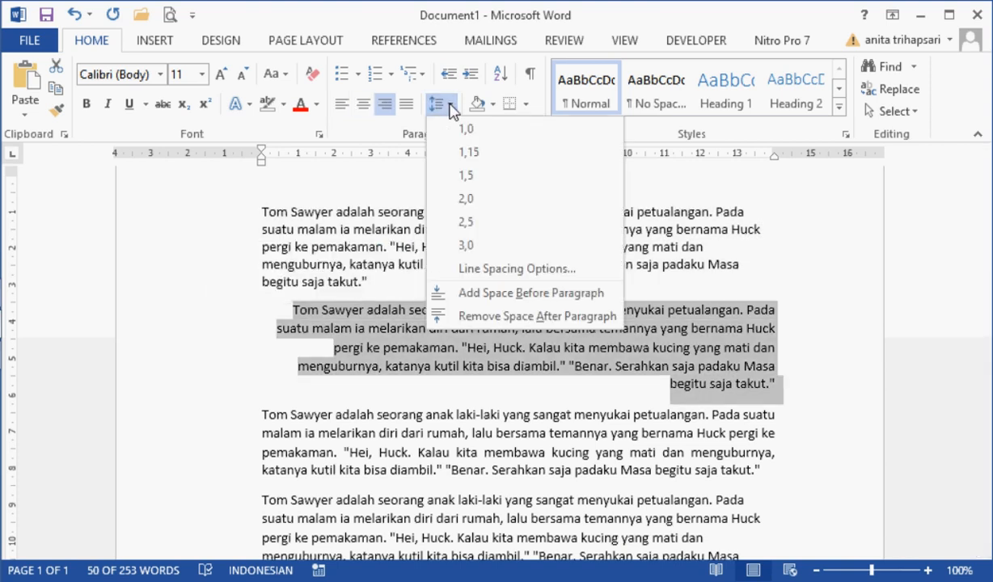
left_click(465, 158)
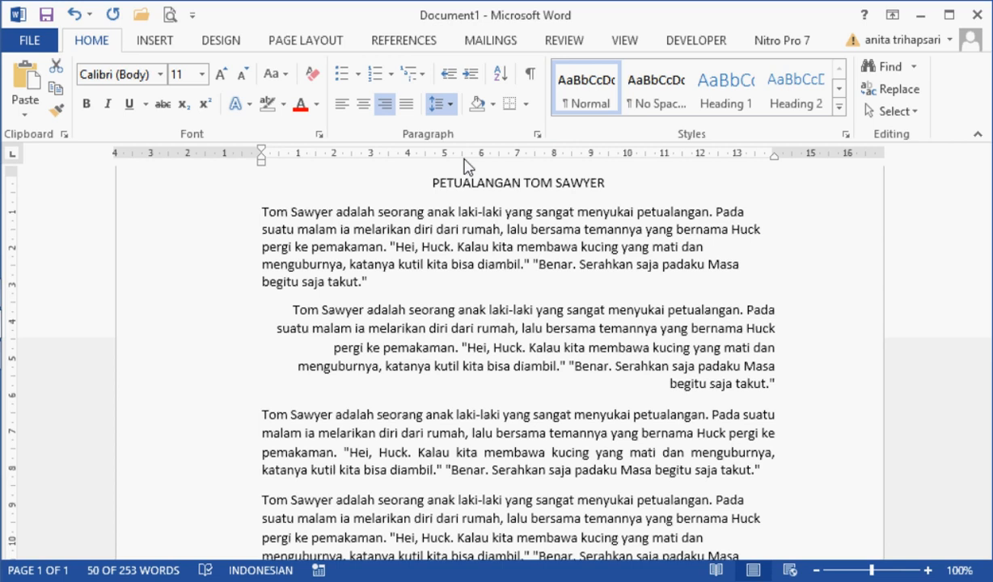
Step: Set the line spacing of the justified third story paragraph to 2,0
double_click(165, 441)
key("ctrl+c")
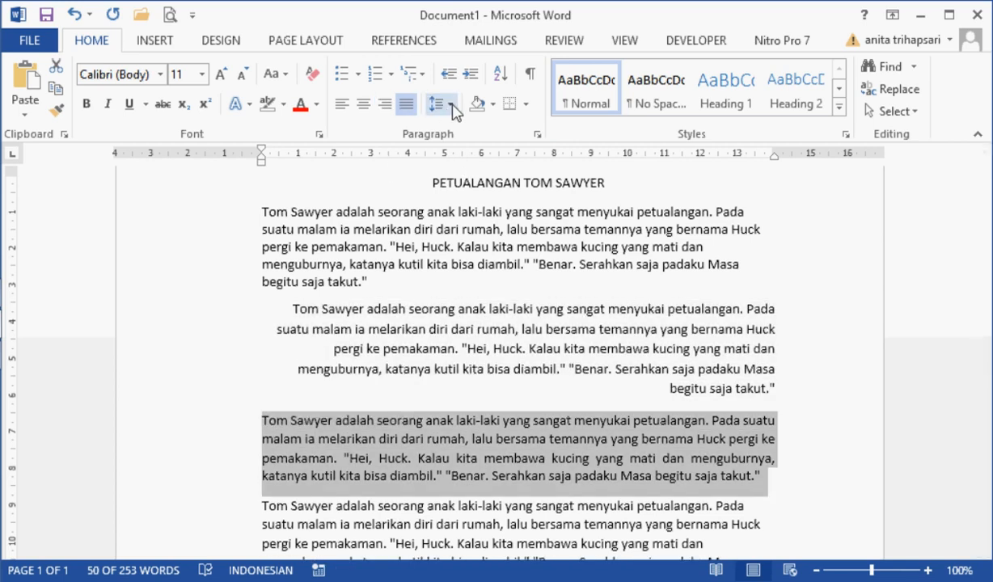
left_click(452, 105)
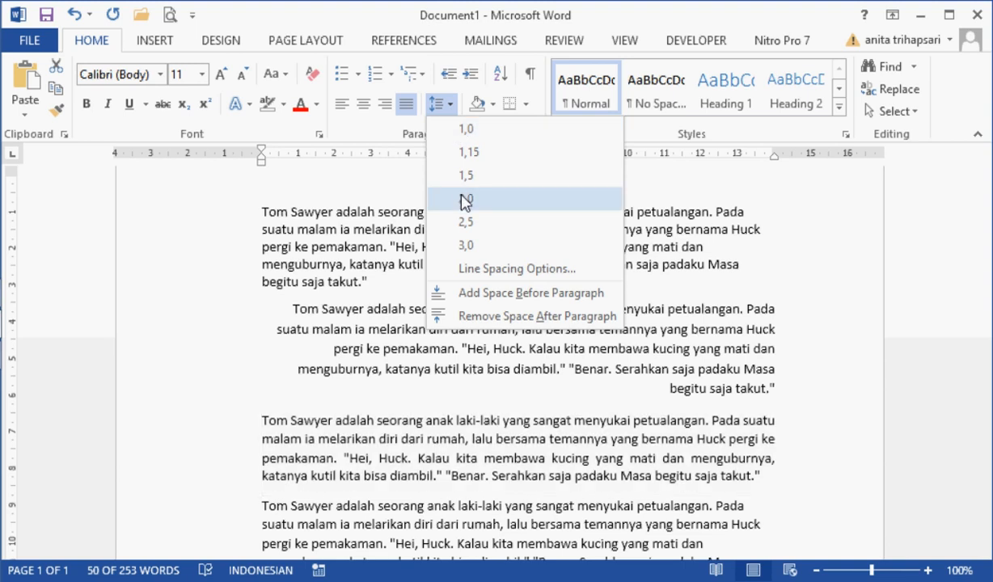
left_click(465, 198)
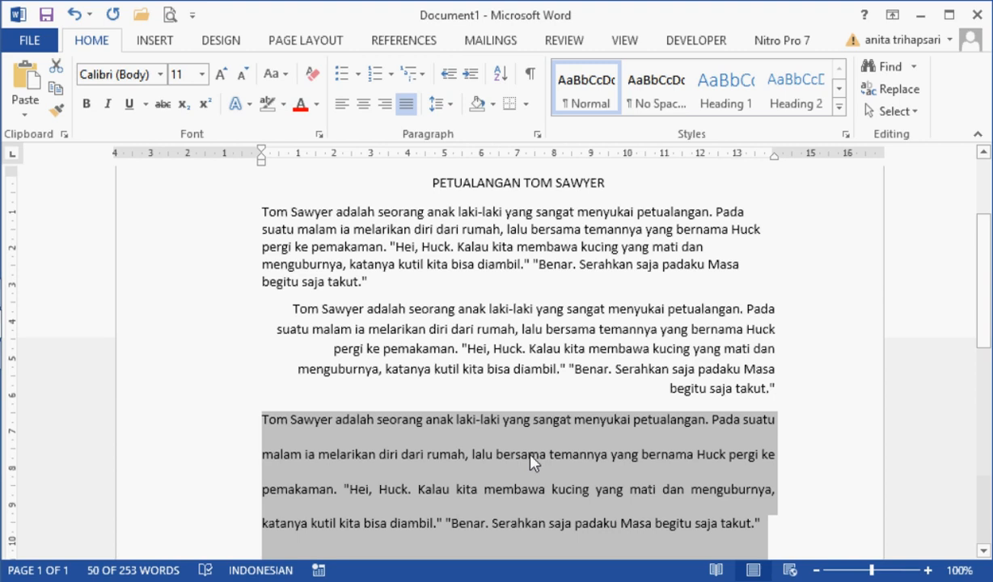
left_click(449, 105)
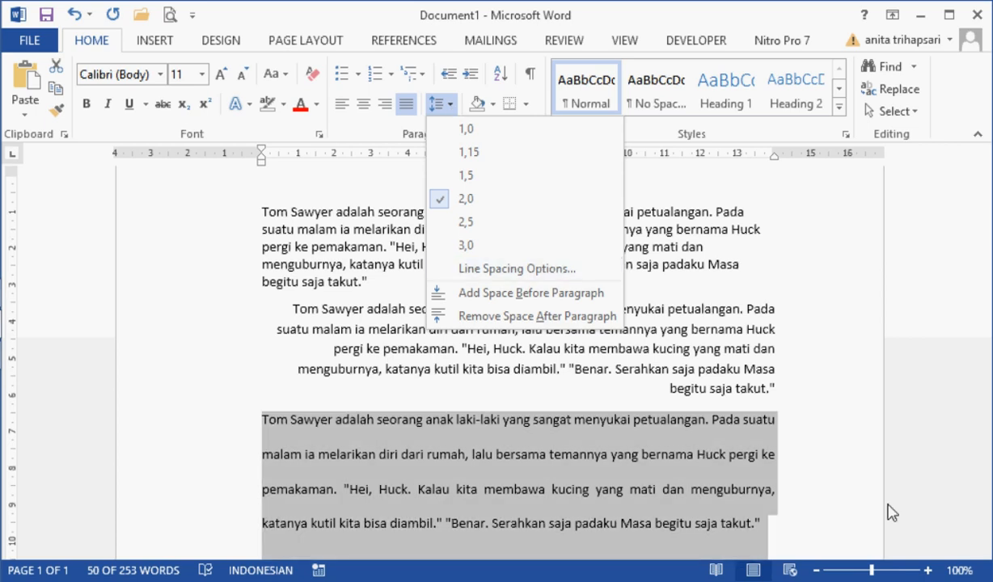
left_click(814, 473)
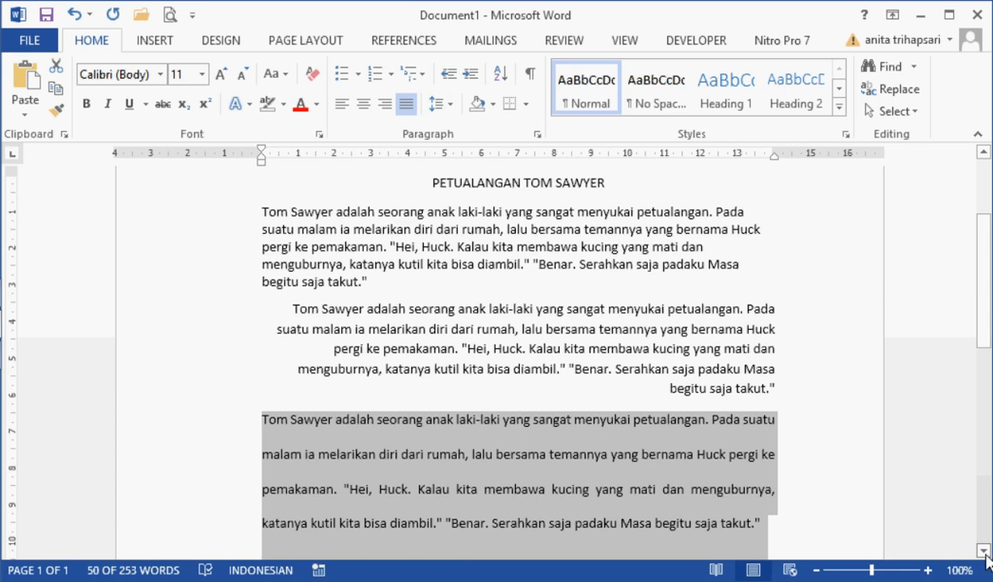
Step: Replace the last story paragraph with two pasted copies of the copied paragraph
left_click(985, 552)
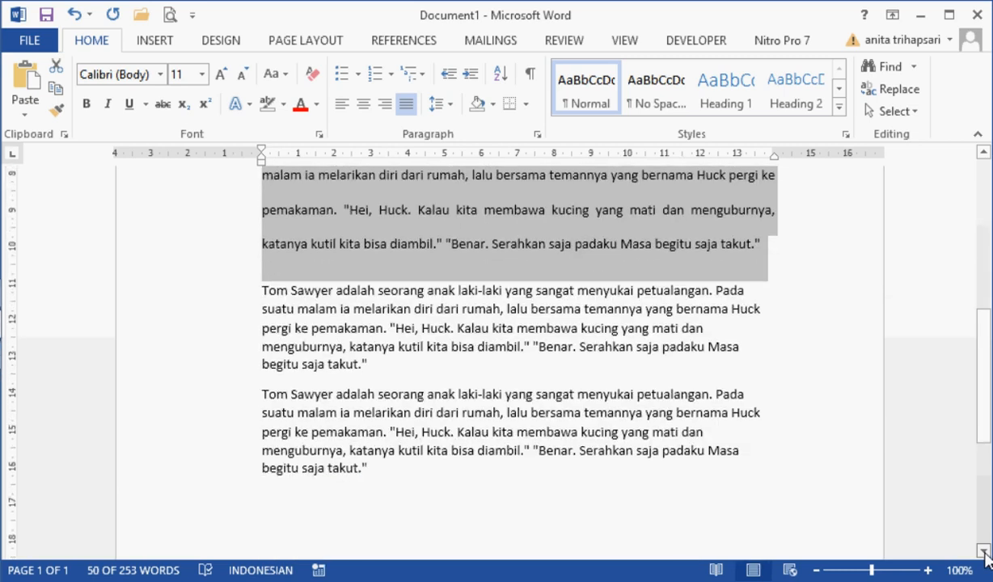
double_click(183, 380)
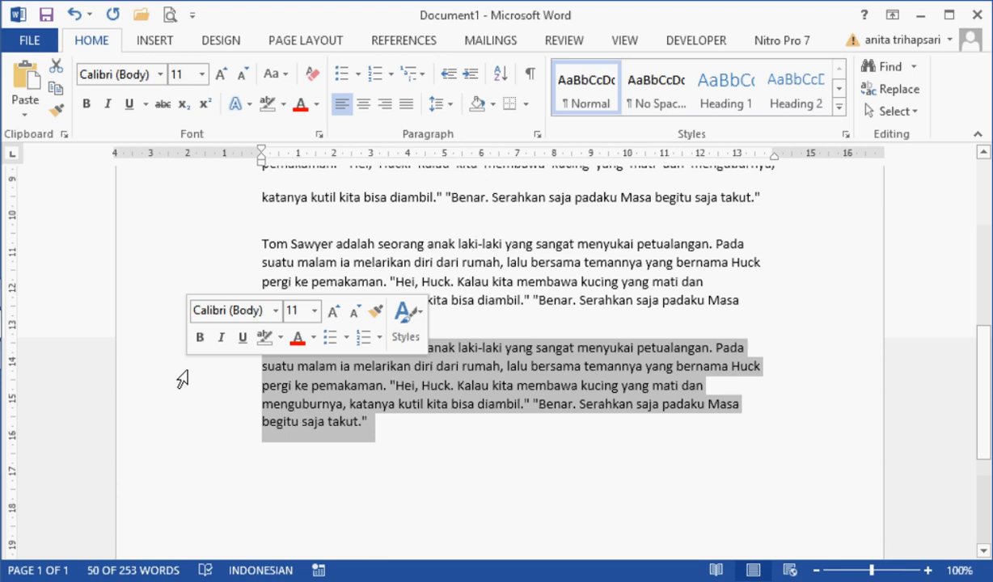
left_click(24, 81)
left_click(24, 81)
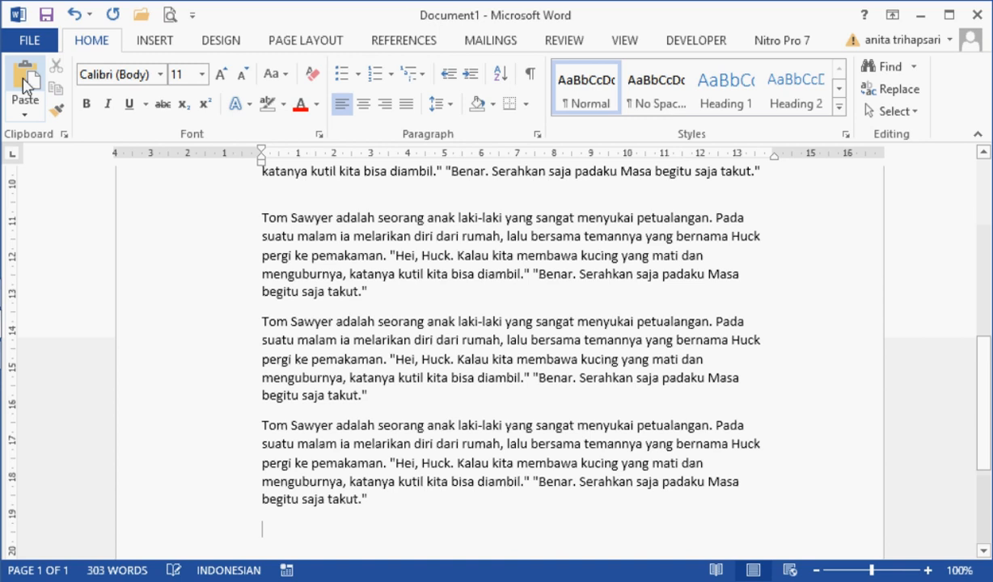
left_click(212, 245)
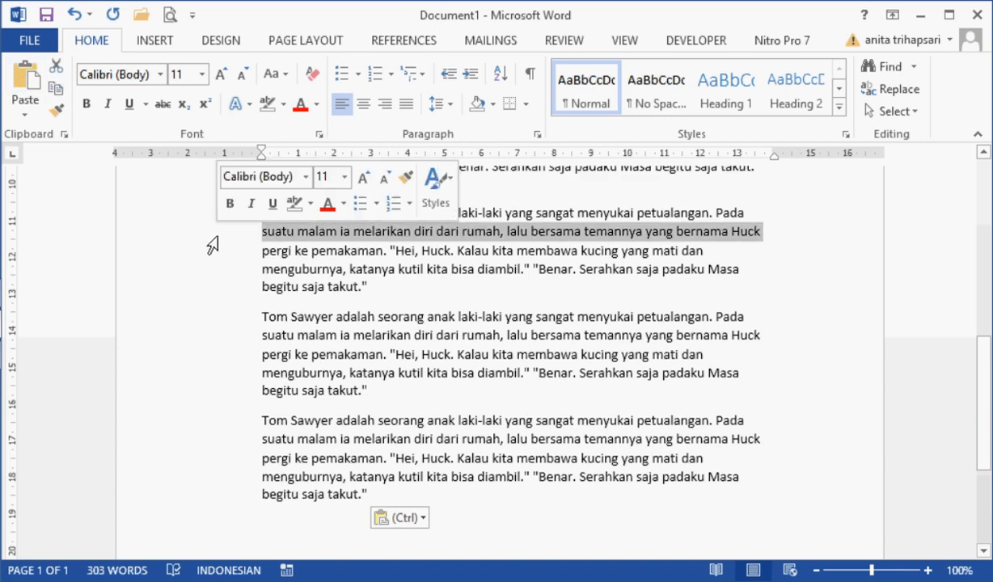
double_click(206, 254)
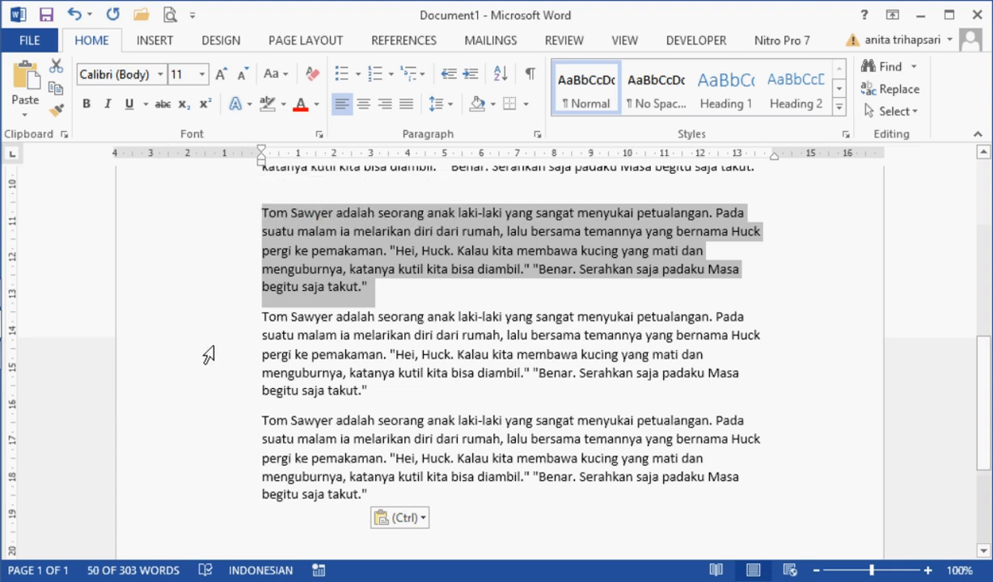
double_click(212, 348)
left_click(211, 429)
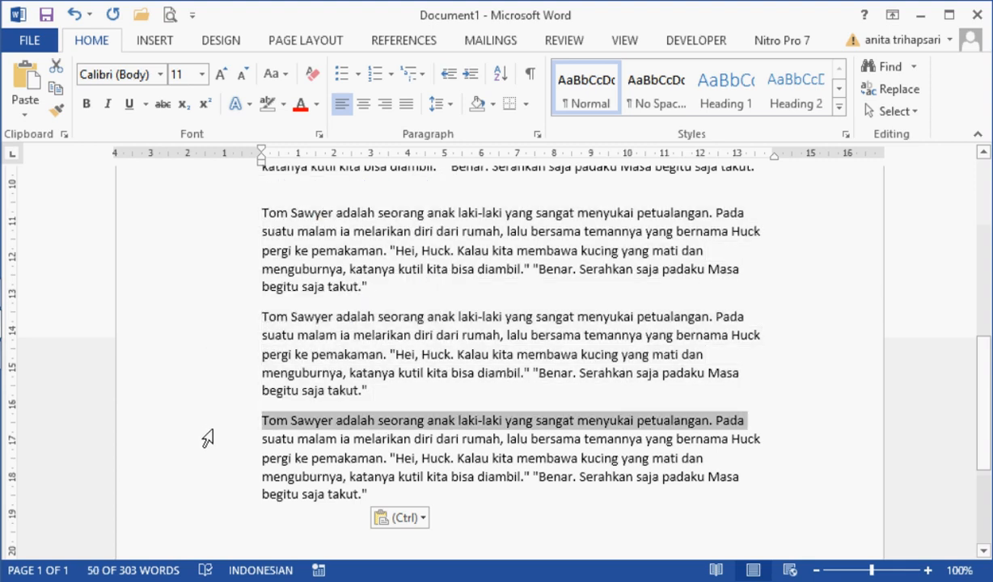
double_click(208, 438)
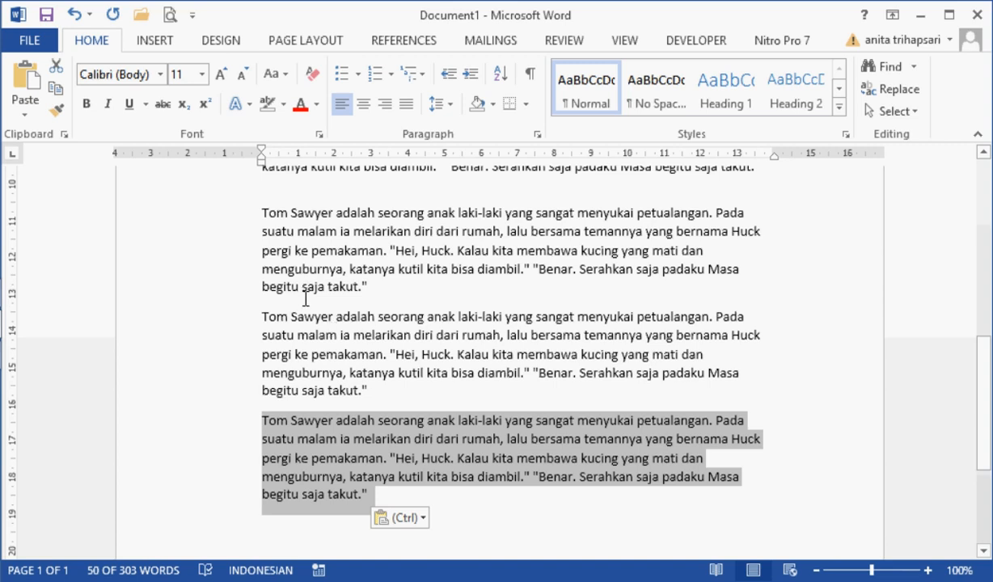
left_click_drag(191, 214, 184, 395)
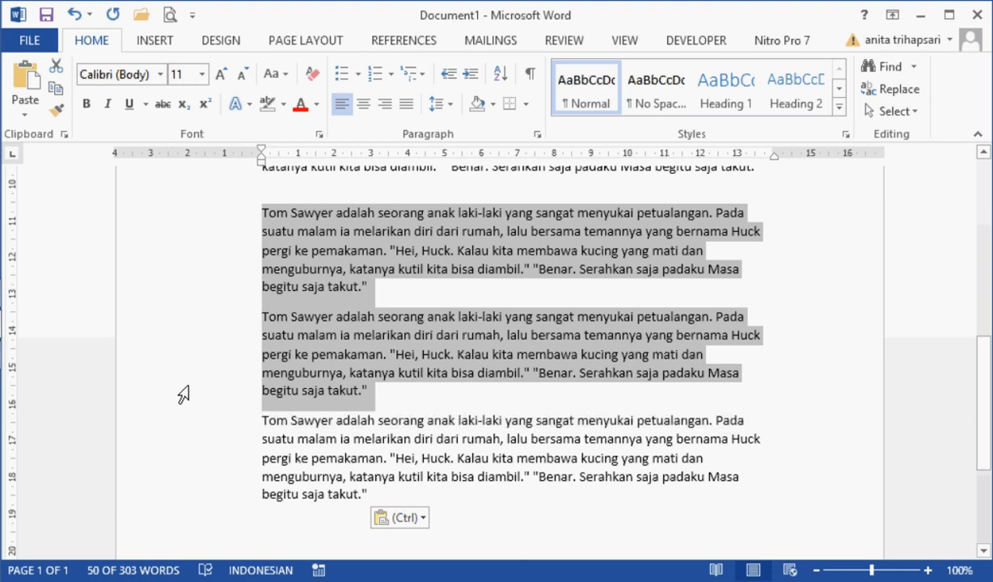
left_click(450, 104)
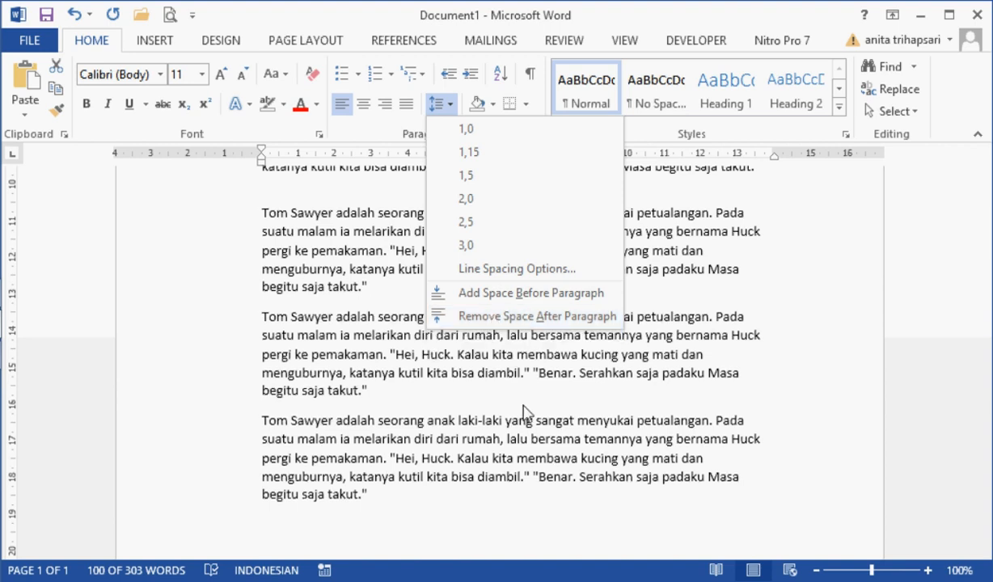
left_click(534, 440)
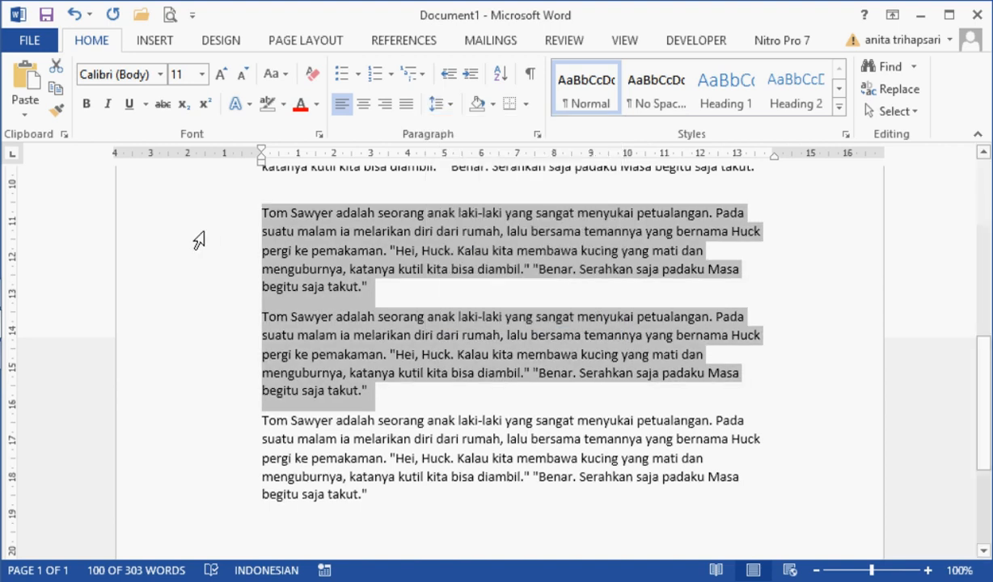
Step: Remove the space after the fourth story paragraph, the one directly below the double-spaced paragraph
double_click(177, 239)
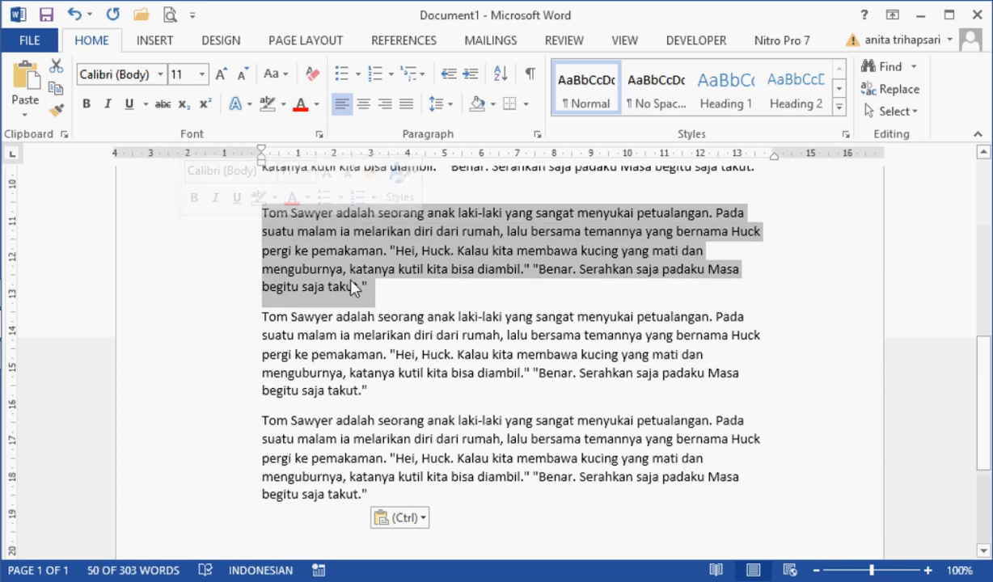
left_click(451, 105)
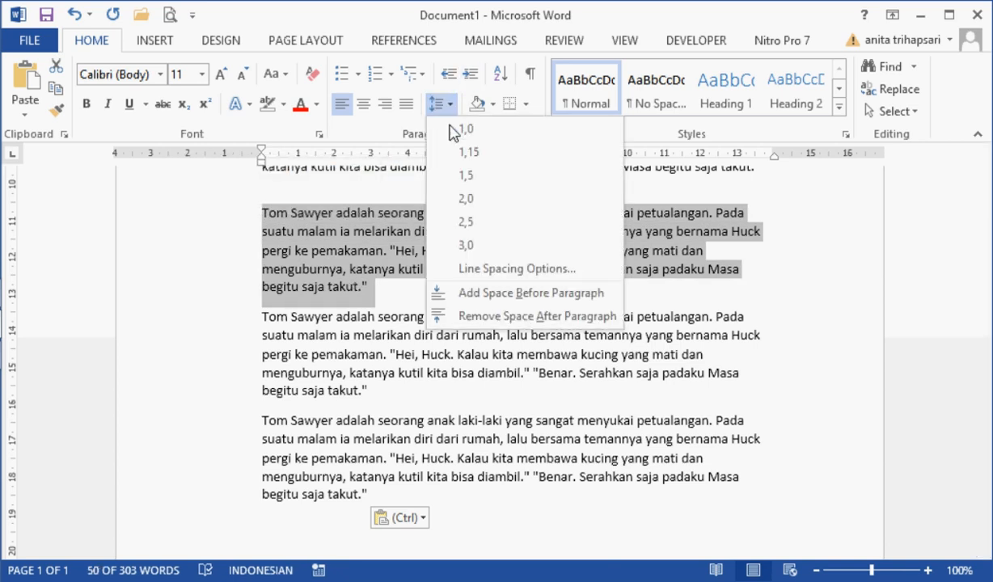
left_click(457, 317)
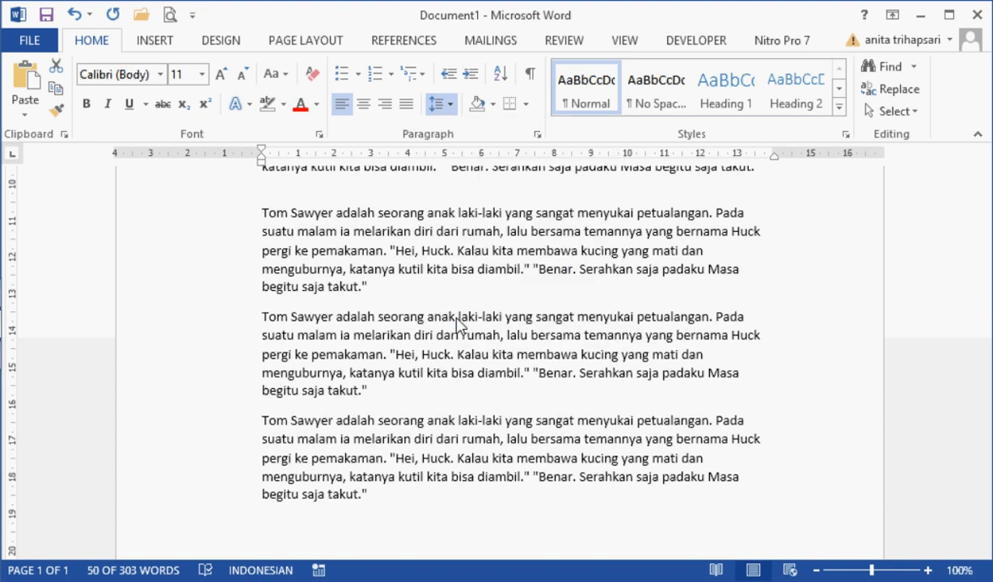
Step: Remove the space after the fifth story paragraph, the middle one of the last three
left_click(426, 272)
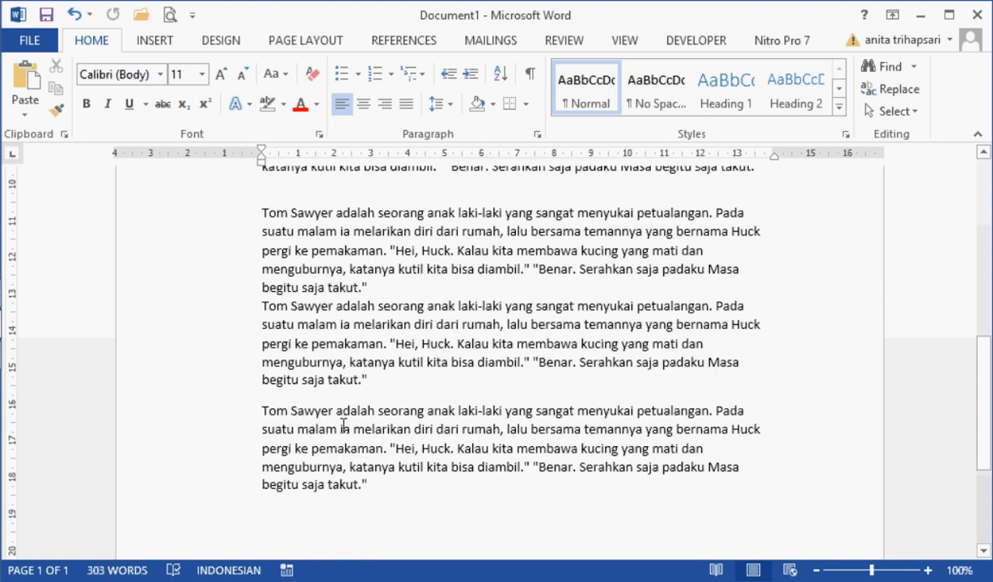
double_click(200, 355)
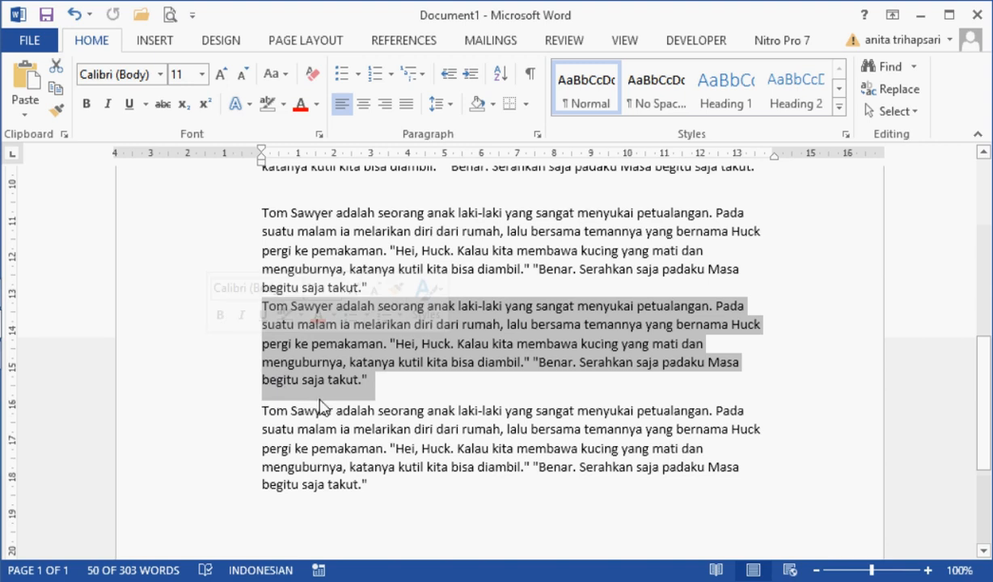
left_click(439, 109)
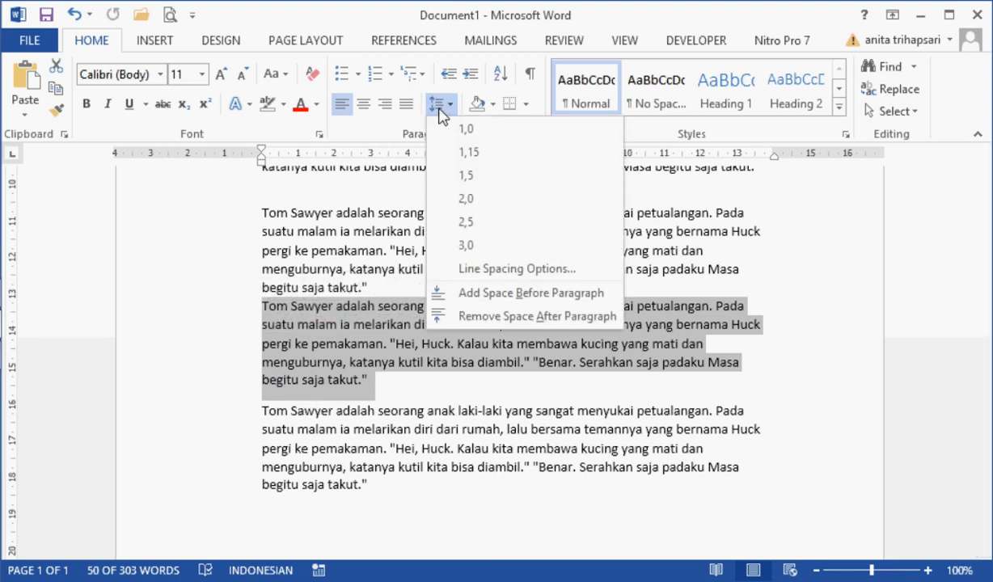
left_click(496, 318)
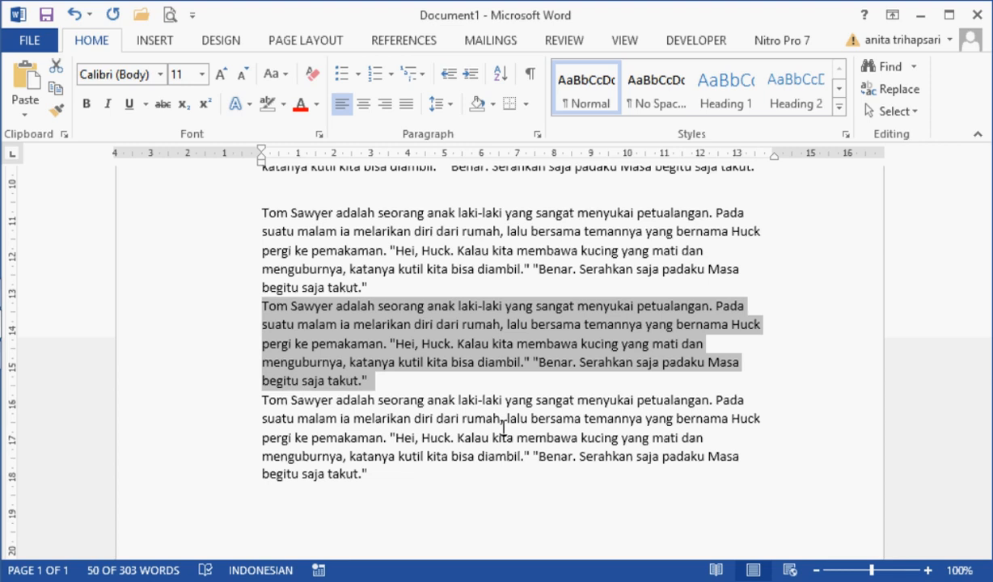
left_click(504, 428)
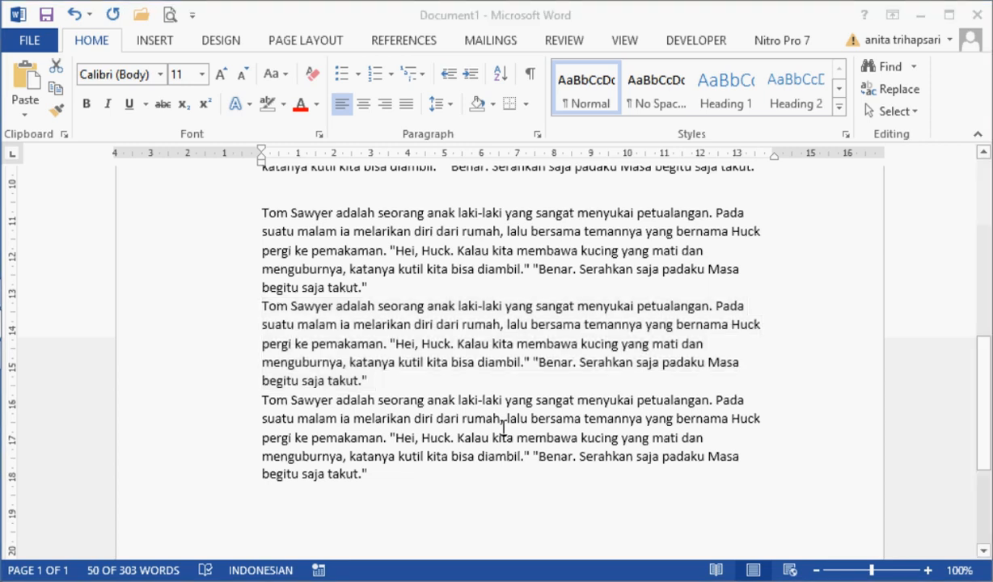
Step: Create a new blank document with 2,0 line spacing and no space after the paragraph
key("ctrl+n")
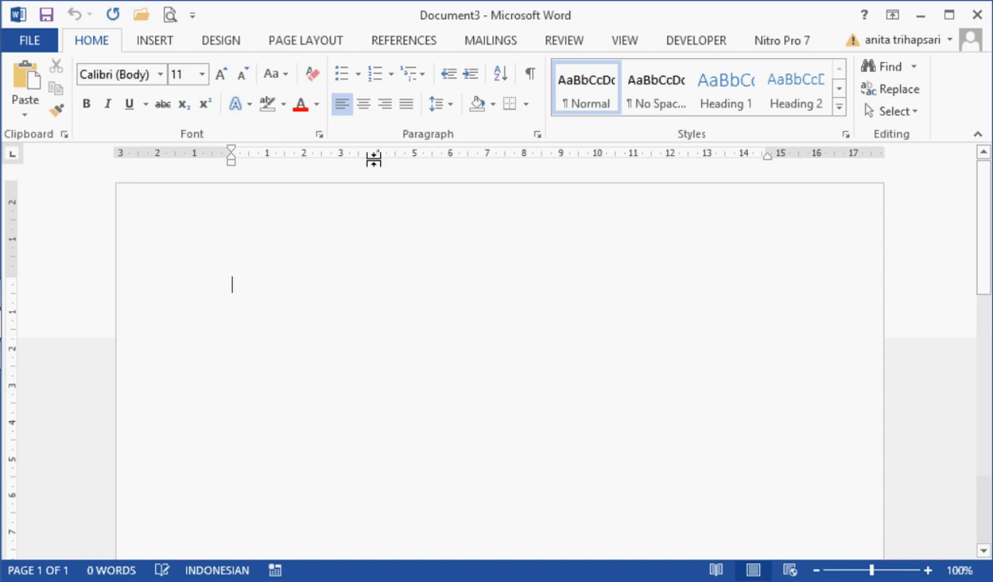
left_click(451, 106)
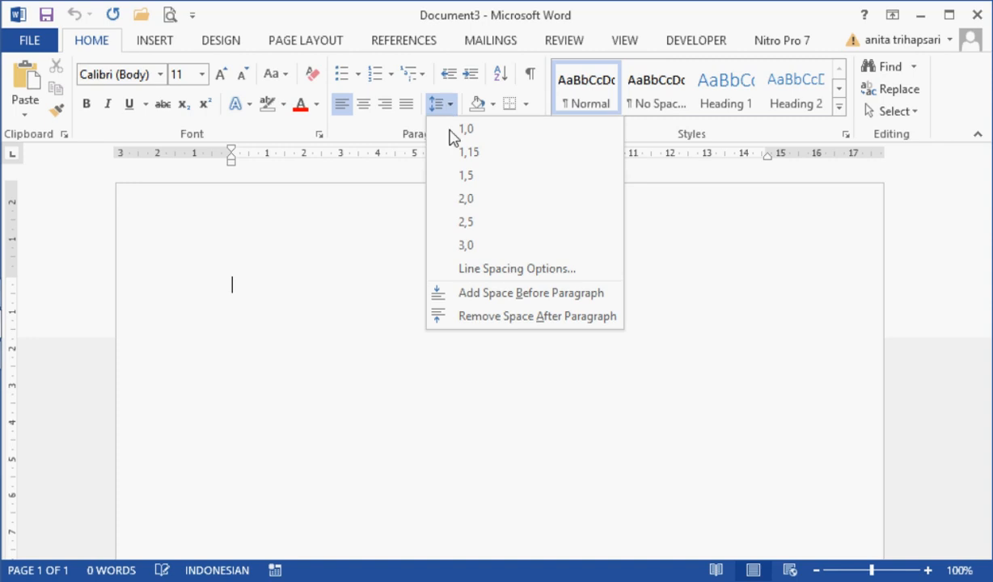
left_click(474, 205)
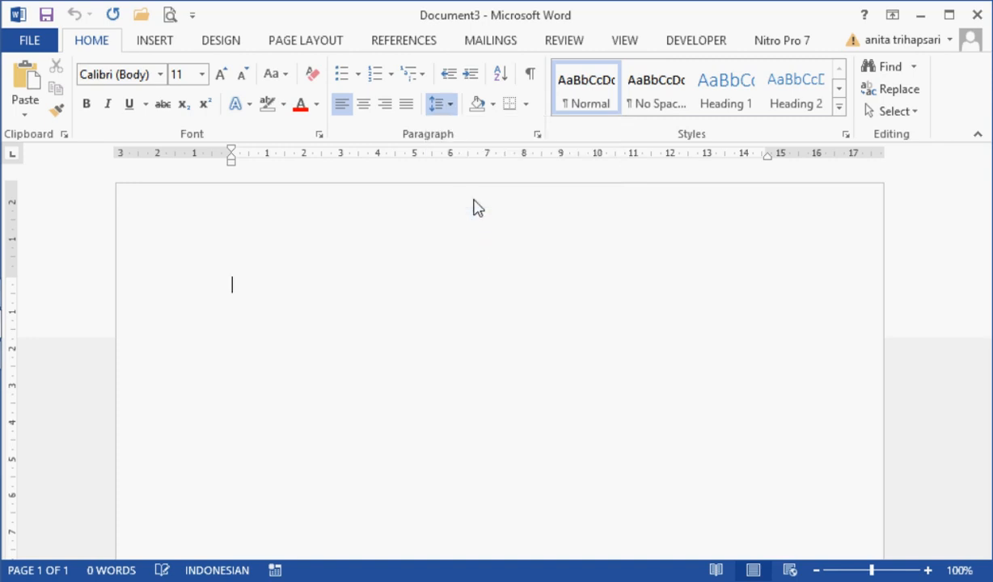
left_click(450, 106)
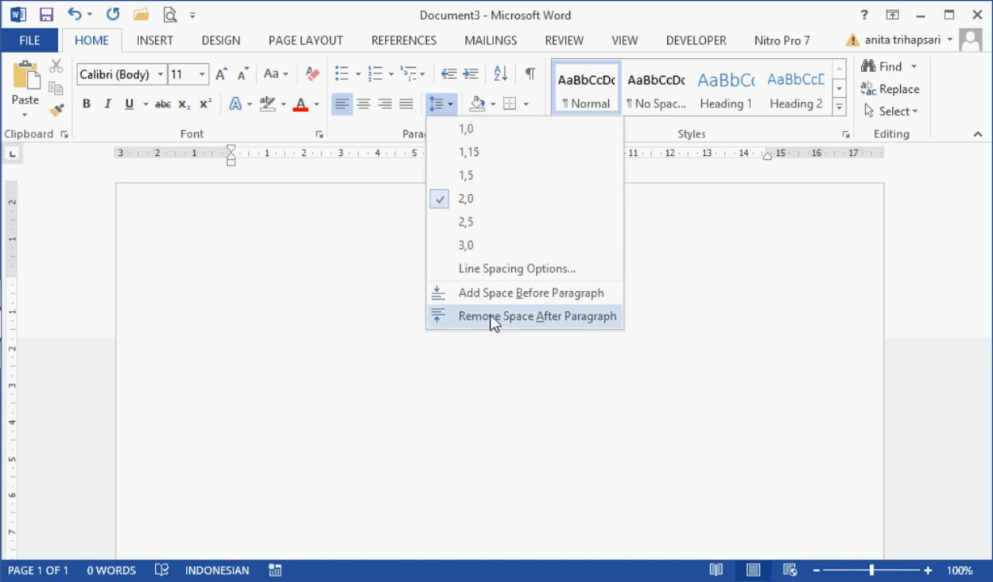
left_click(494, 318)
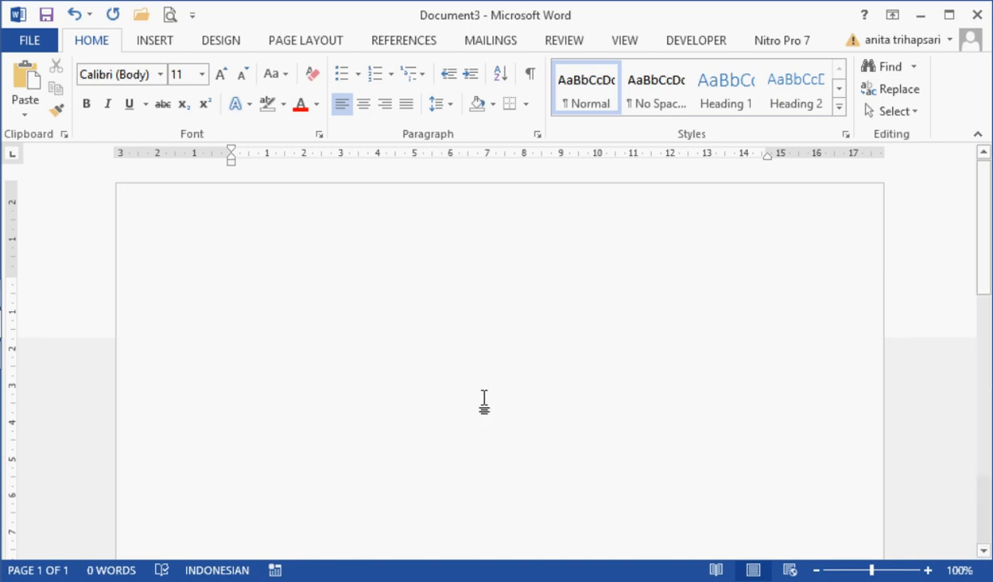
Step: Write "Paragraf satu dari tulisan ini akan diperbanyak untuk membuktikan bahwa tidak ada lagi space after paragraph." as the first paragraph
type("paragraf satu dari tulisan ini ")
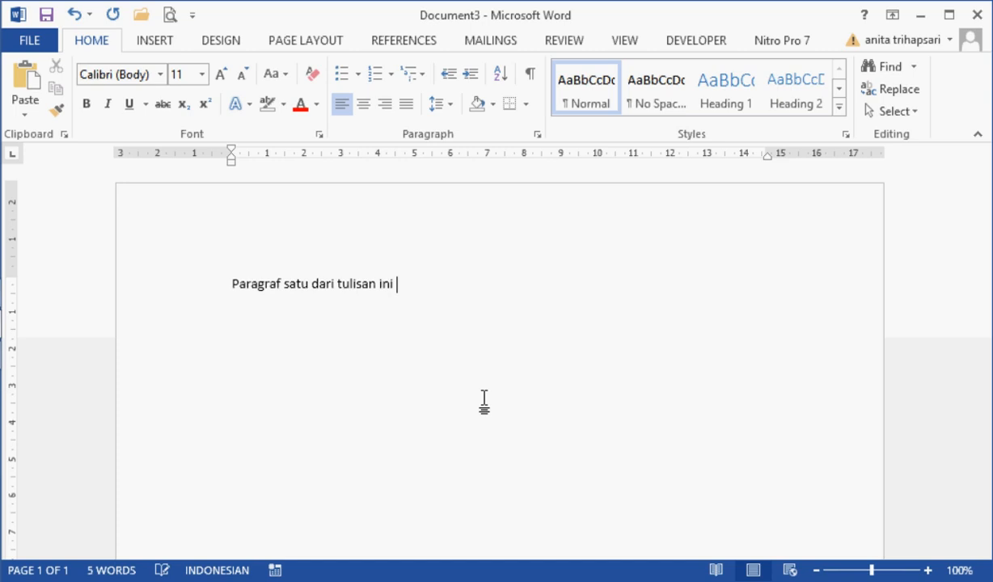
type("akan diperbanyak untuk membuktikan bahw")
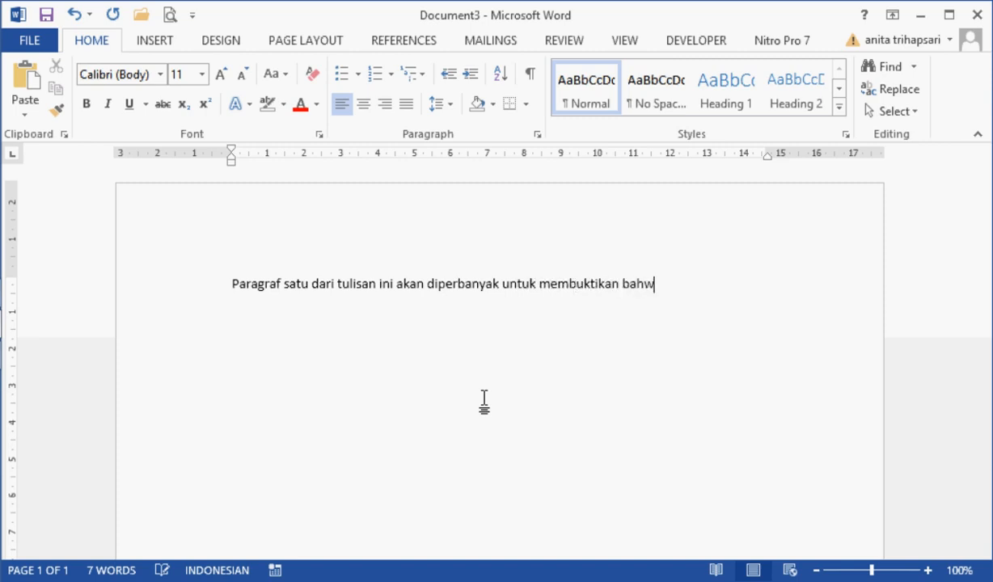
type("a tidak ad")
type("a lagi s")
type("pace ")
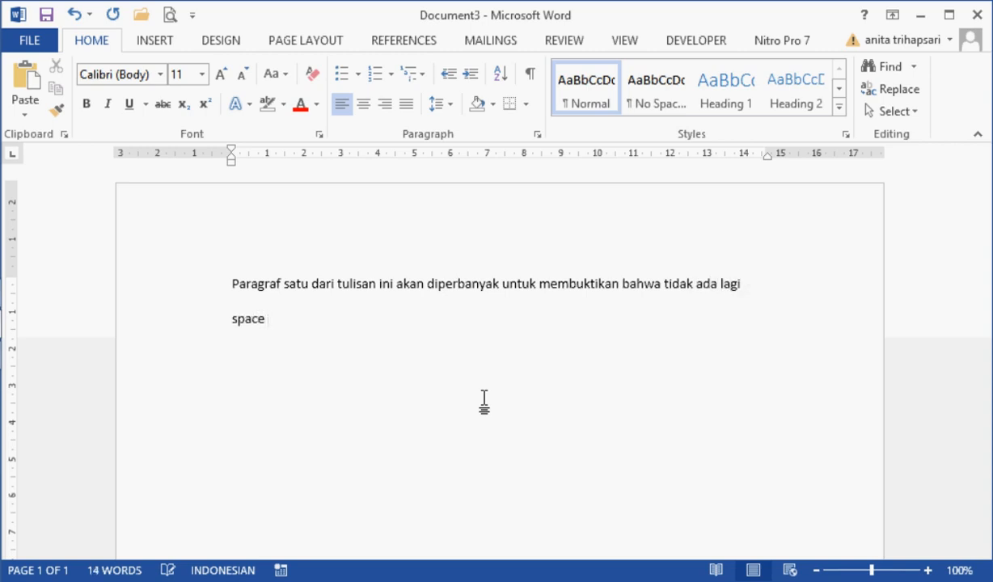
type("after paragra")
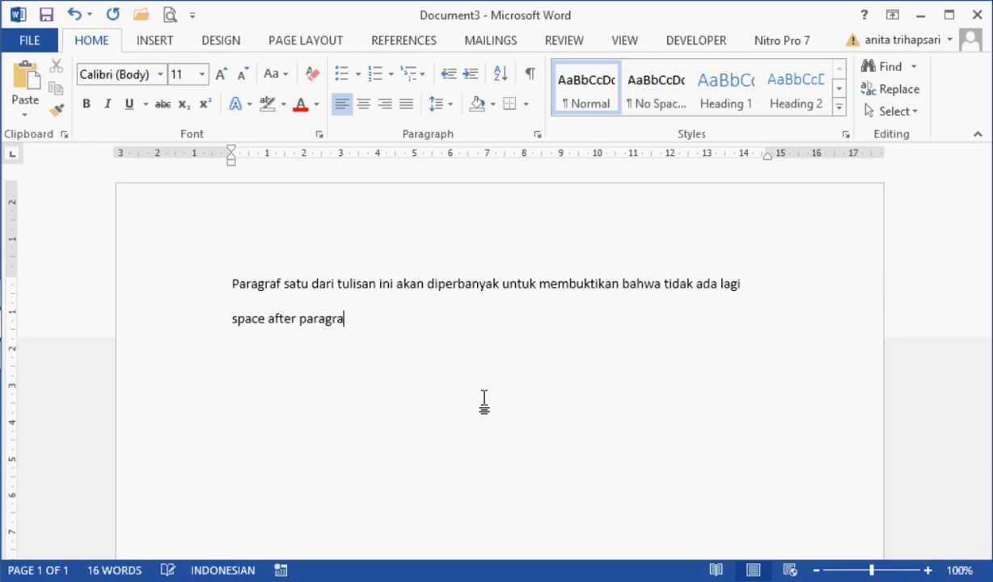
type("ph.")
Step: Add a second paragraph reading "Paragraf kedua" and highlight each paragraph in turn to compare their spacing
key("Return")
type("paragra")
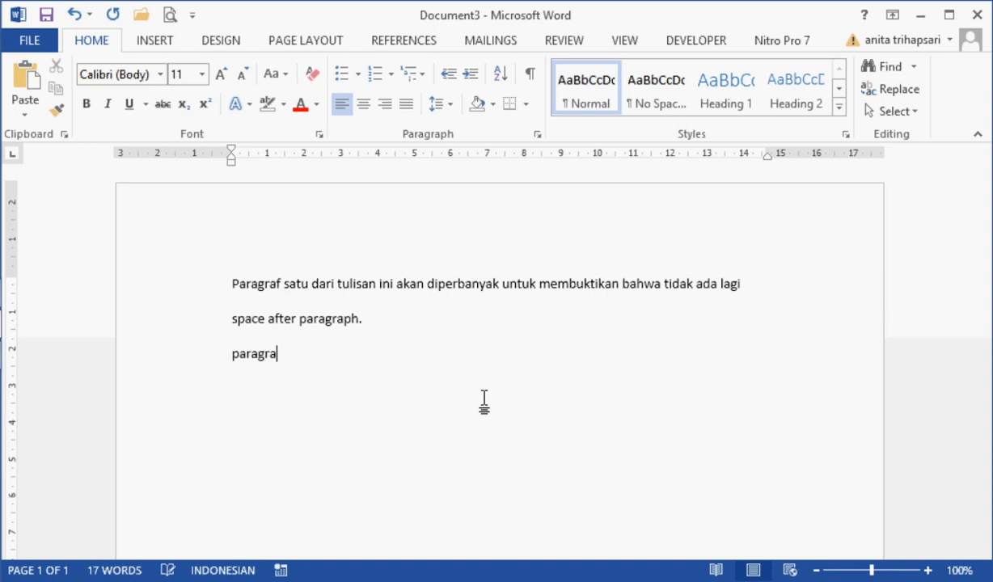
type("f kedua")
left_click(167, 297)
key("shift+Down")
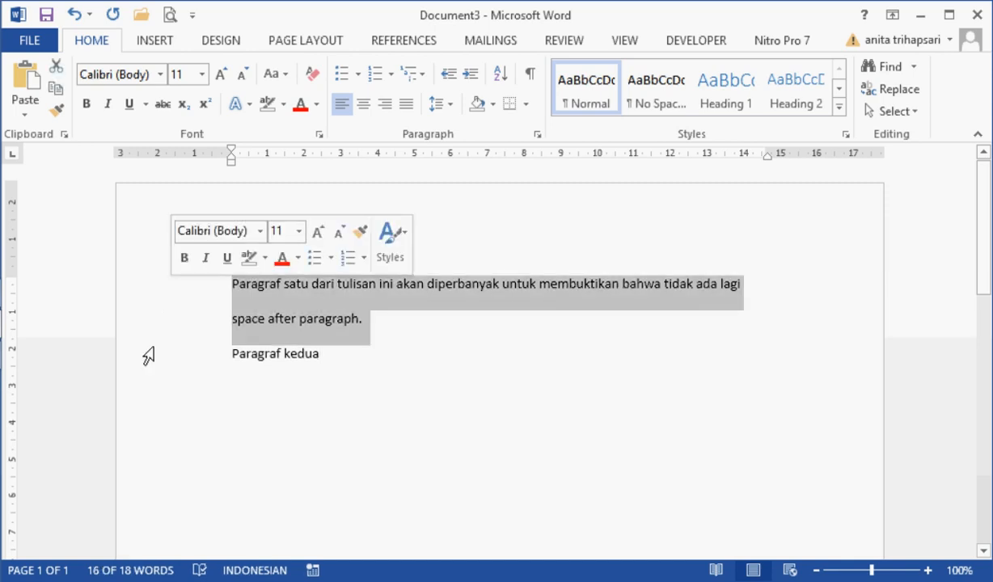
left_click(187, 368)
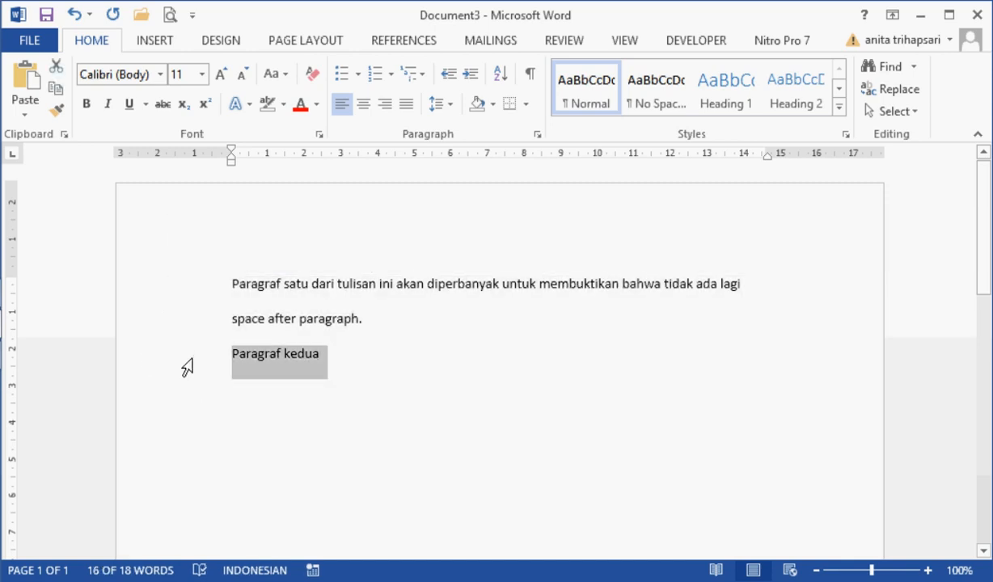
left_click(380, 355)
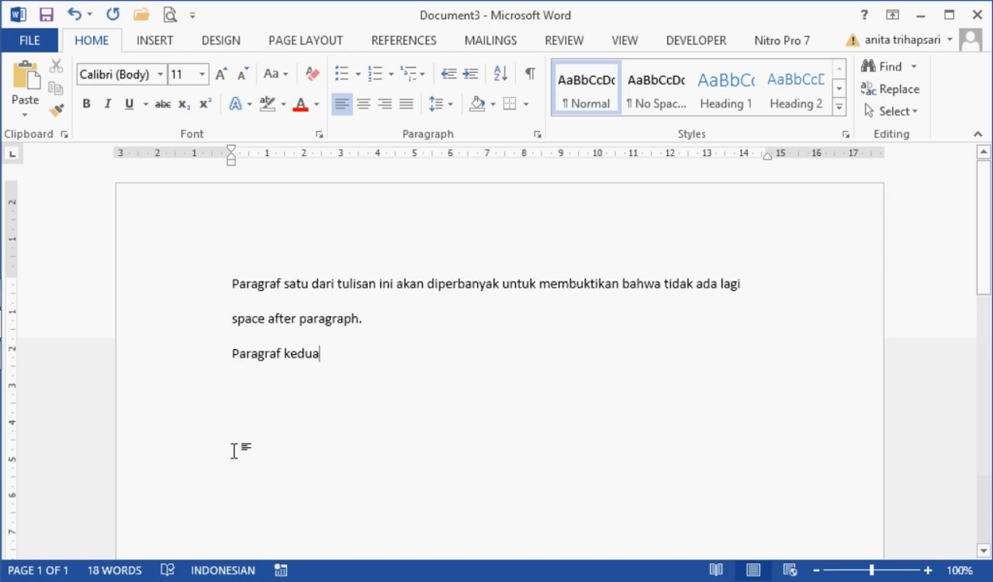
Step: Switch back to Document1 and justify the last three story paragraphs
mouse_move(18, 332)
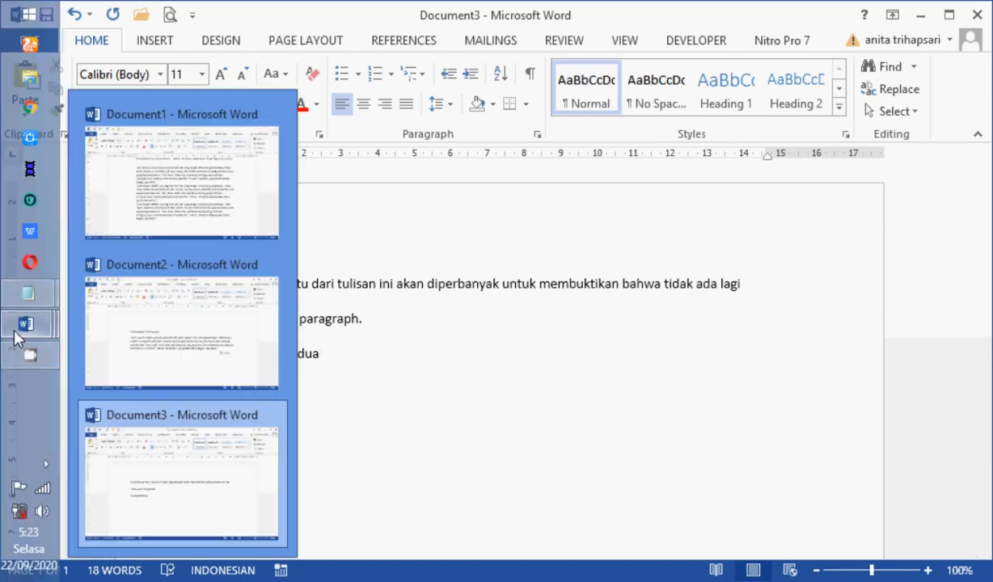
left_click(174, 210)
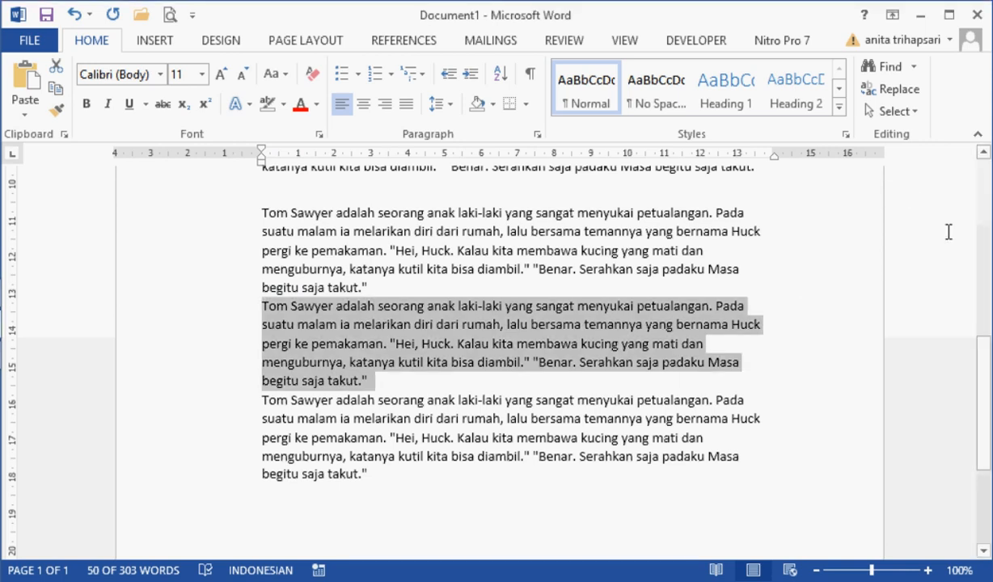
left_click(192, 215)
left_click_drag(192, 215, 178, 475)
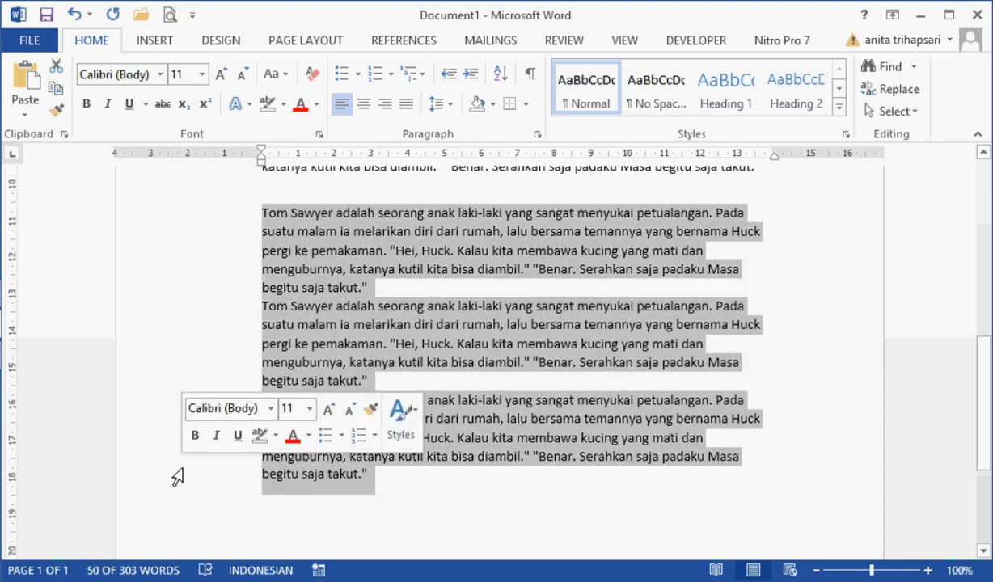
left_click(408, 108)
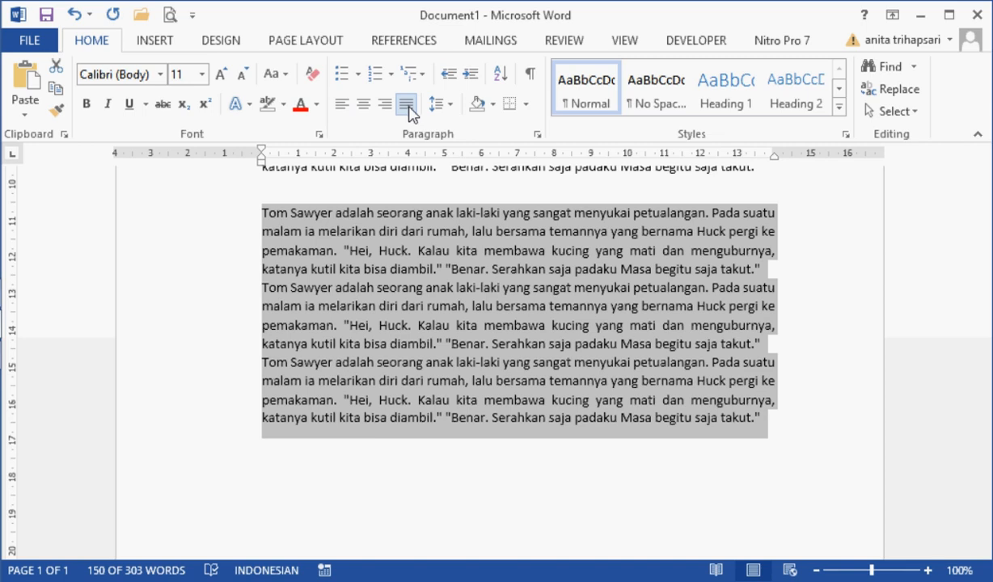
left_click(514, 325)
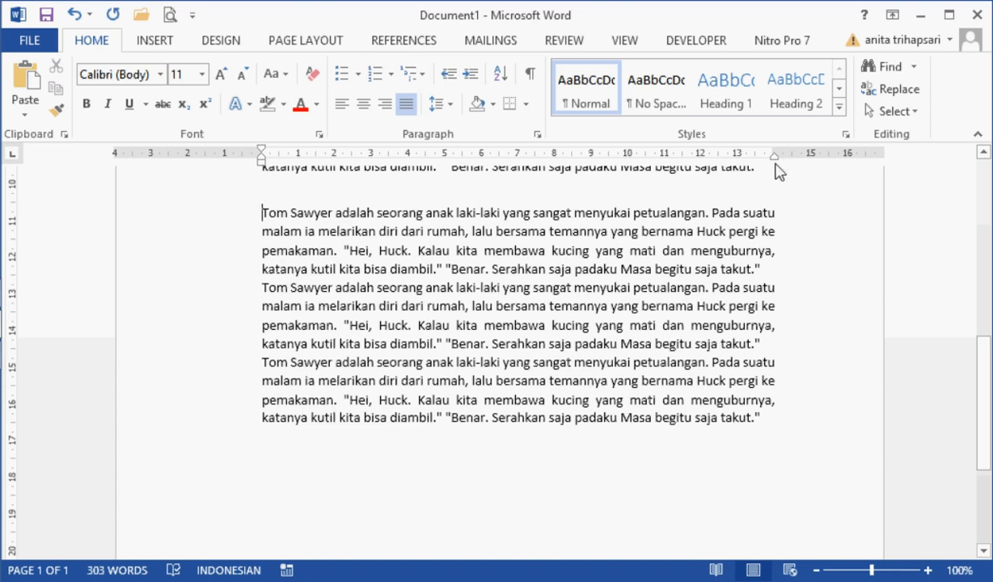
Step: Give the fourth story paragraph a 2 cm first-line indent and bring its right indent in to the 13 cm ruler mark
left_click(629, 47)
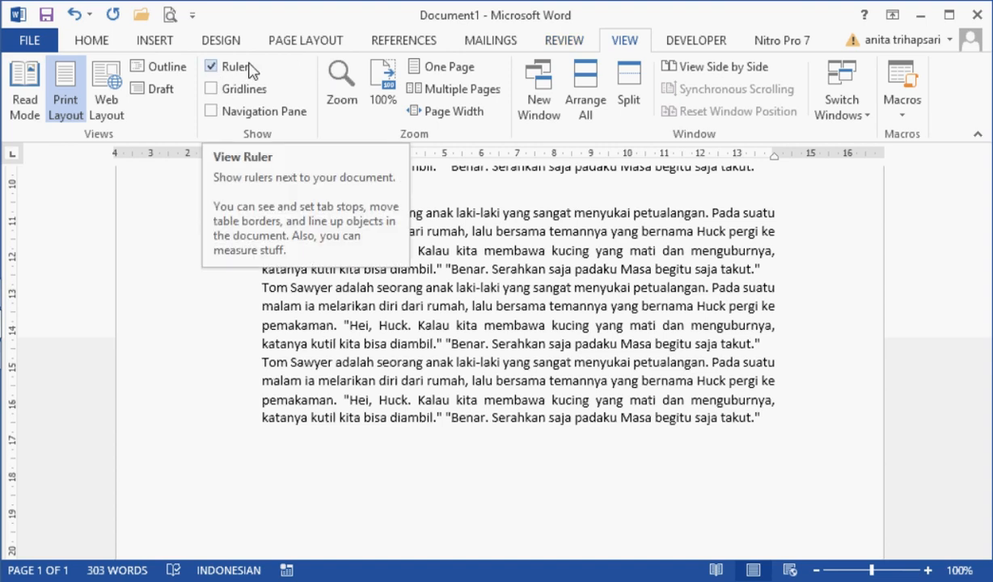
left_click(83, 46)
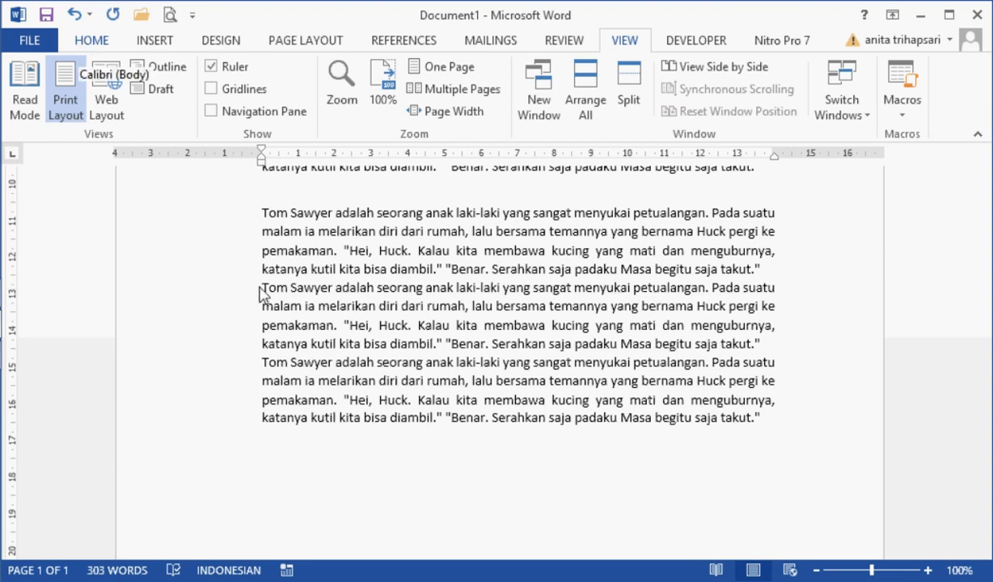
double_click(165, 241)
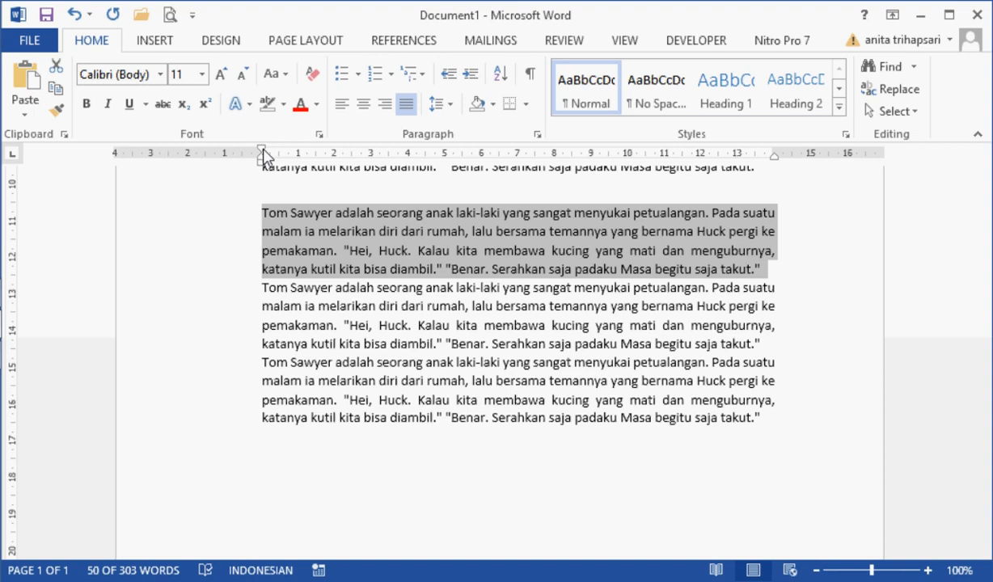
left_click_drag(263, 156, 335, 154)
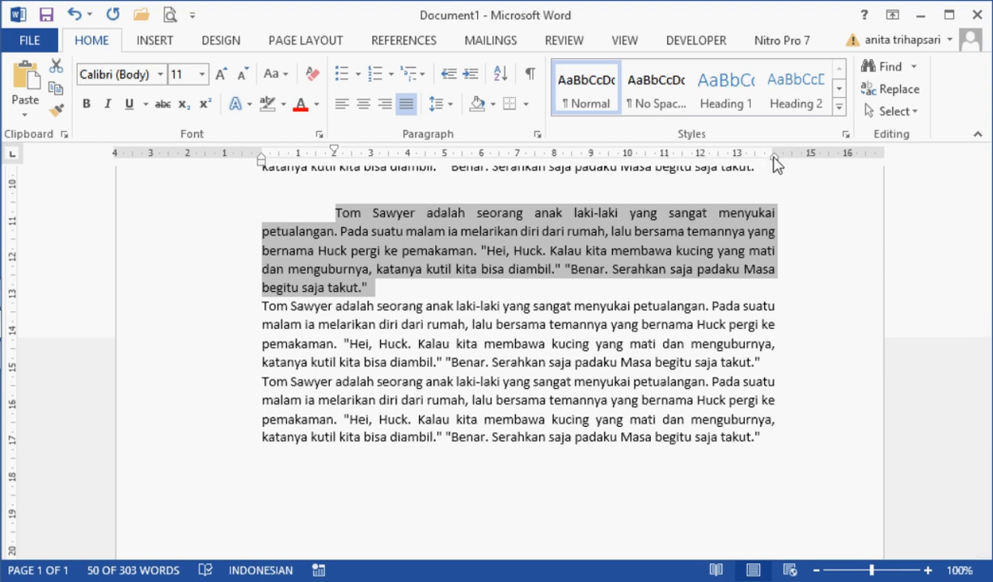
mouse_move(774, 159)
left_mouse_down()
mouse_move(724, 157)
mouse_move(738, 157)
left_mouse_up()
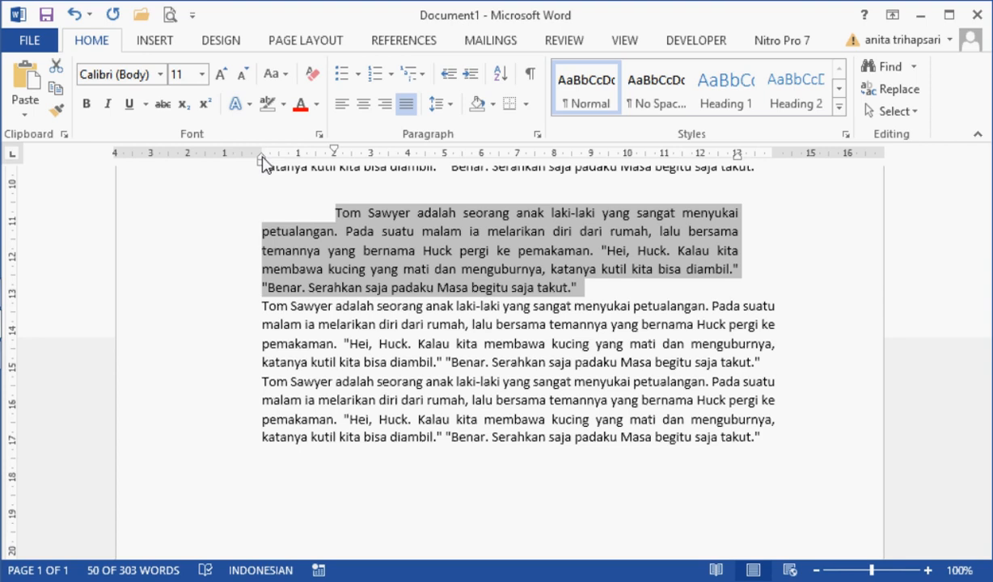
Step: Set the fourth story paragraph's hanging indent to 4 cm, then shift its whole left indent back by 1 cm
left_click_drag(263, 159, 408, 166)
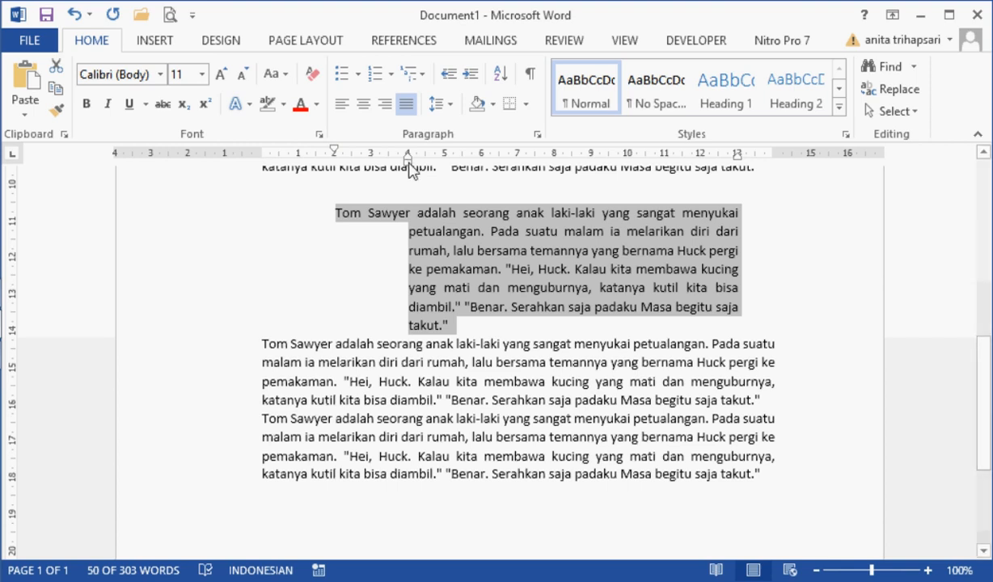
left_click_drag(409, 165, 375, 166)
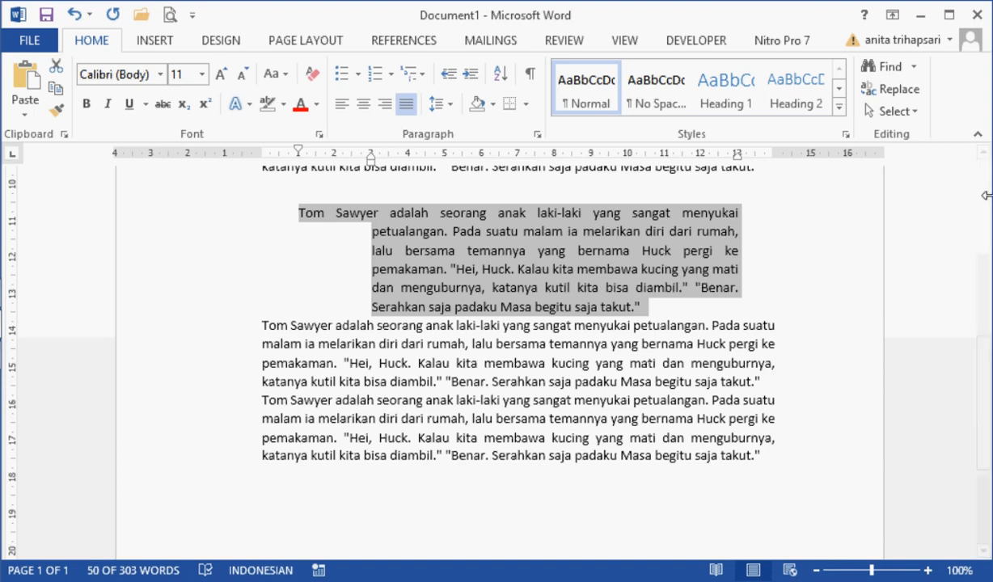
Step: Give the first story paragraph below the title a first-line indent of about 2.75 cm
scroll(985, 199, "up", 6)
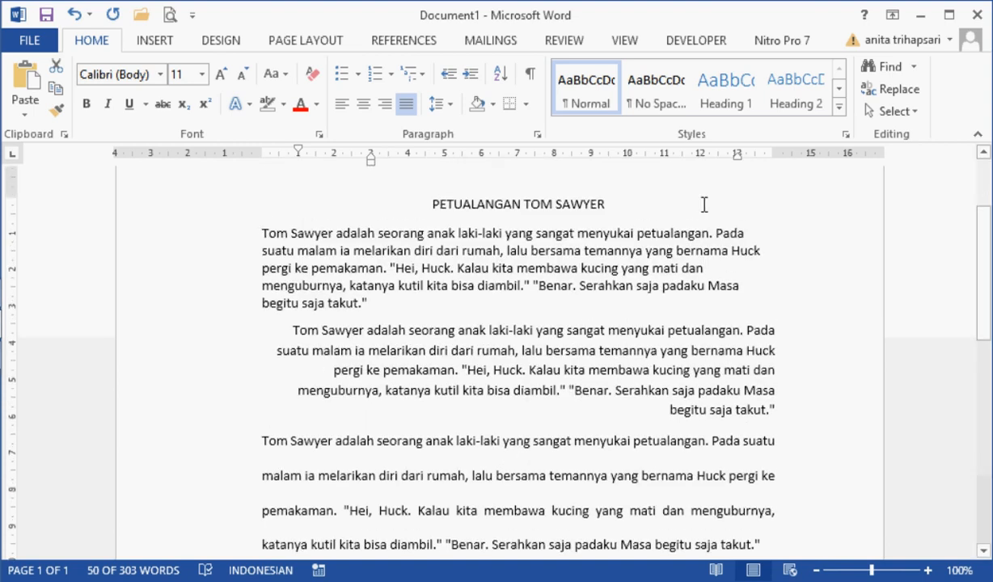
left_click(429, 202)
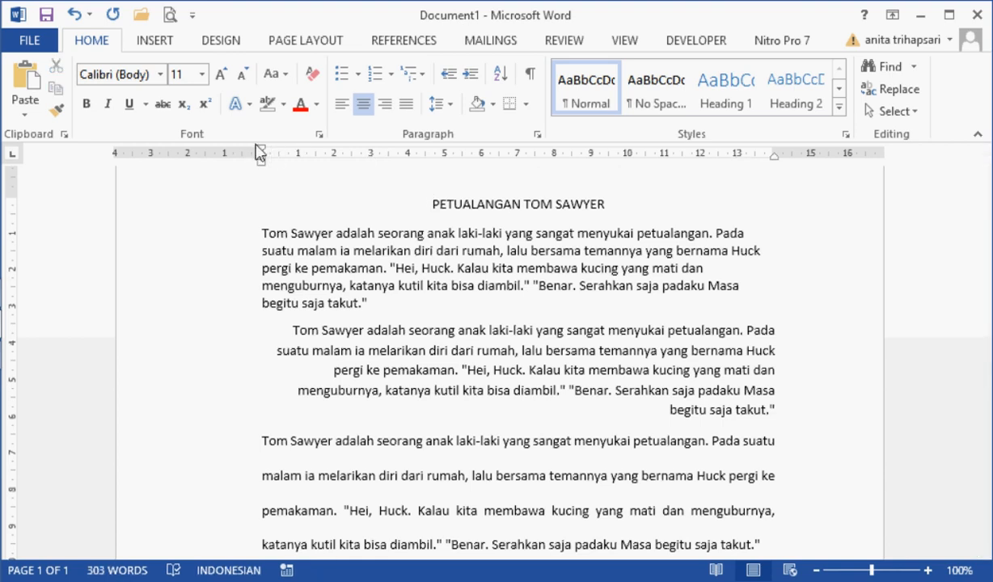
double_click(214, 234)
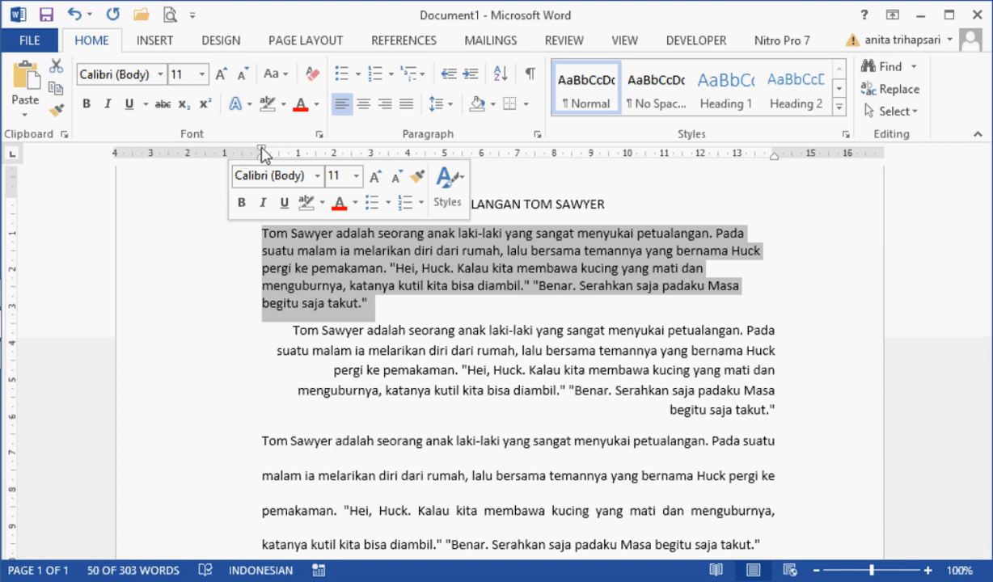
left_click_drag(262, 151, 363, 153)
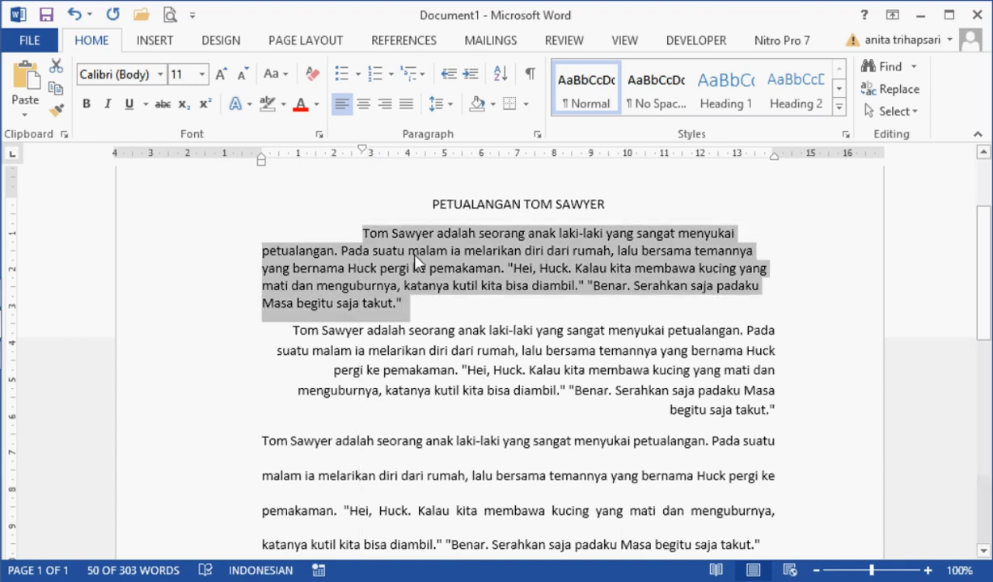
Step: Indent the first line of the third story paragraph to the 1 cm ruler mark
left_click(478, 421)
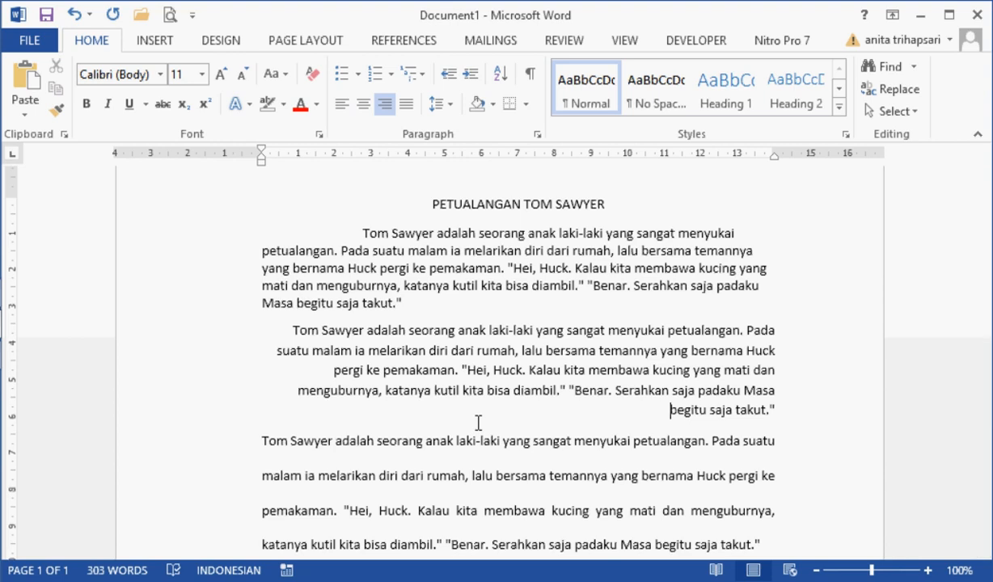
left_click(263, 440)
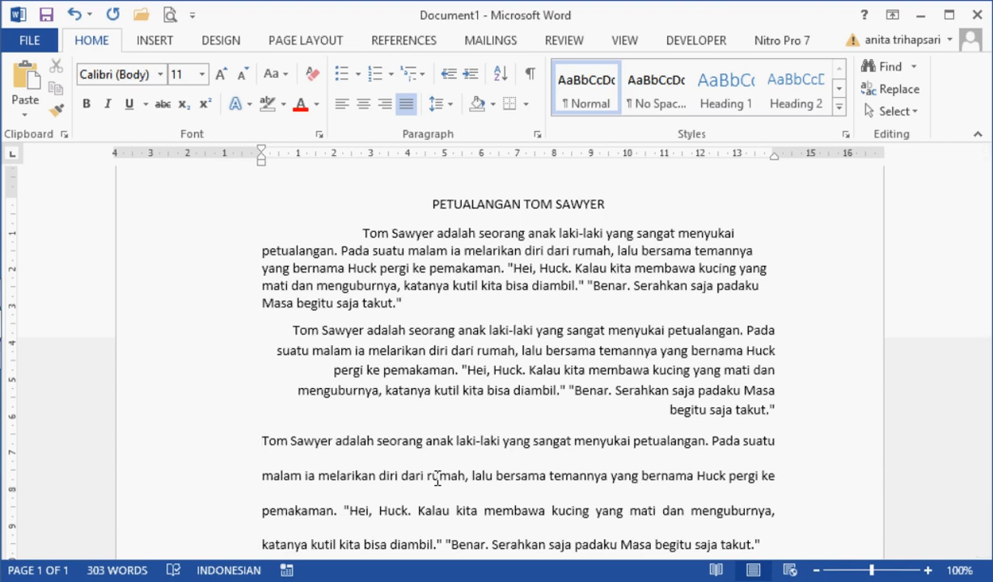
key("Tab")
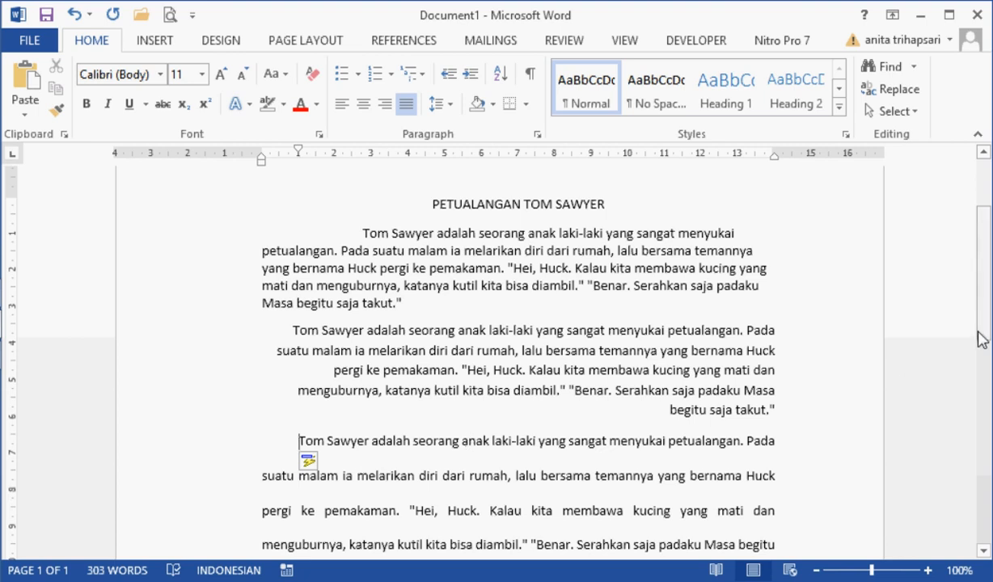
Step: Indent the whole last story paragraph from the left by about 1.25 cm
scroll(992, 366, "down", 8)
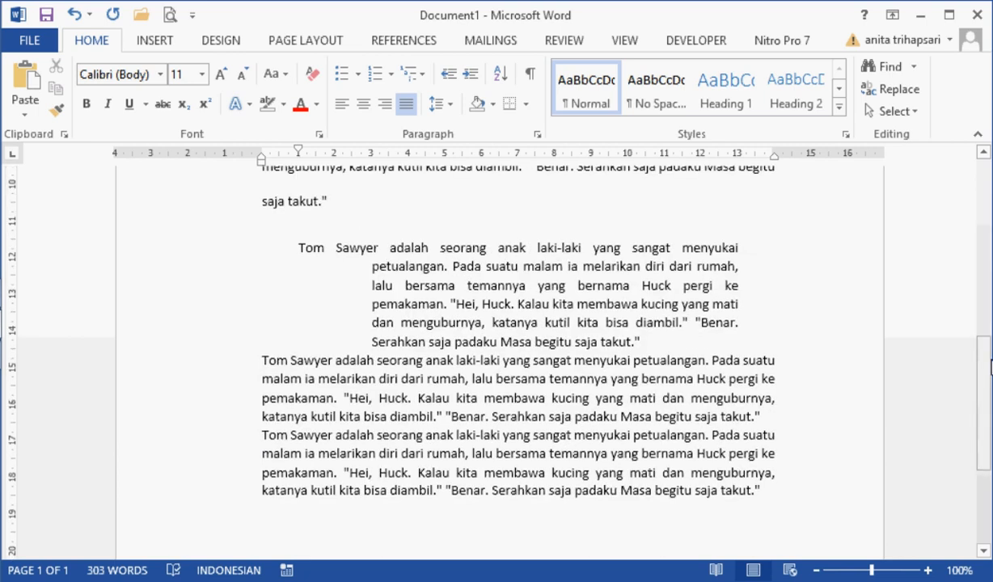
double_click(205, 459)
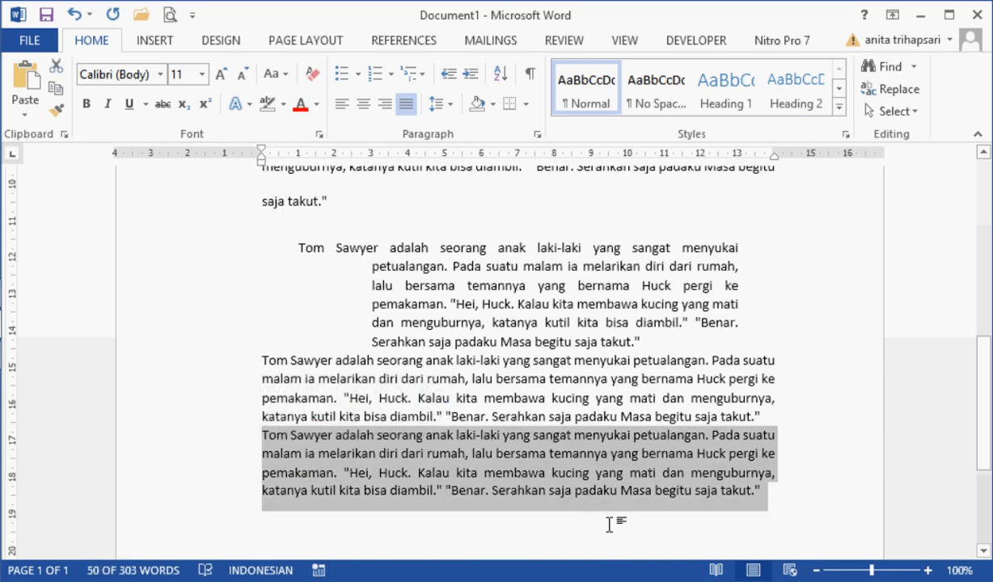
key("Tab")
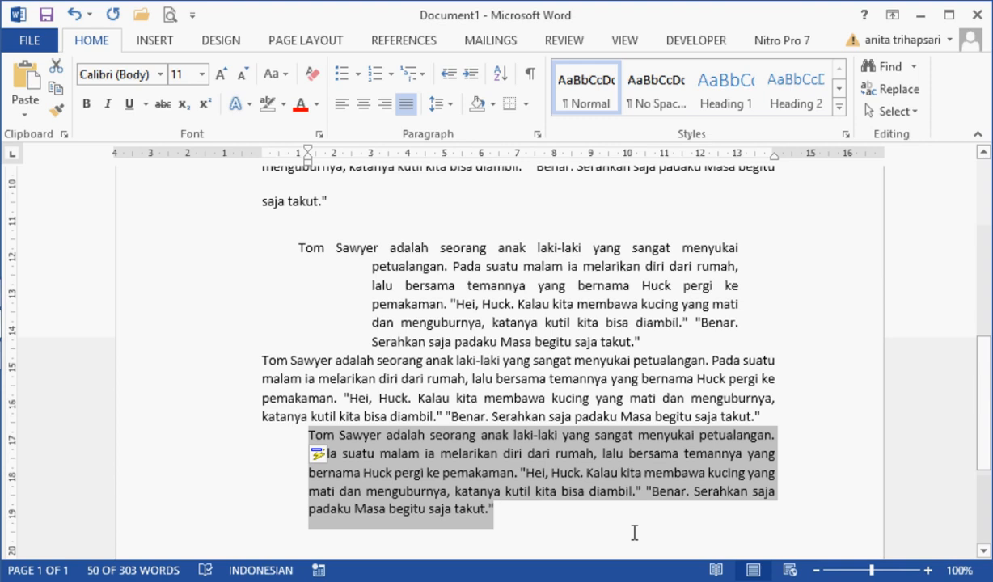
left_click(631, 476)
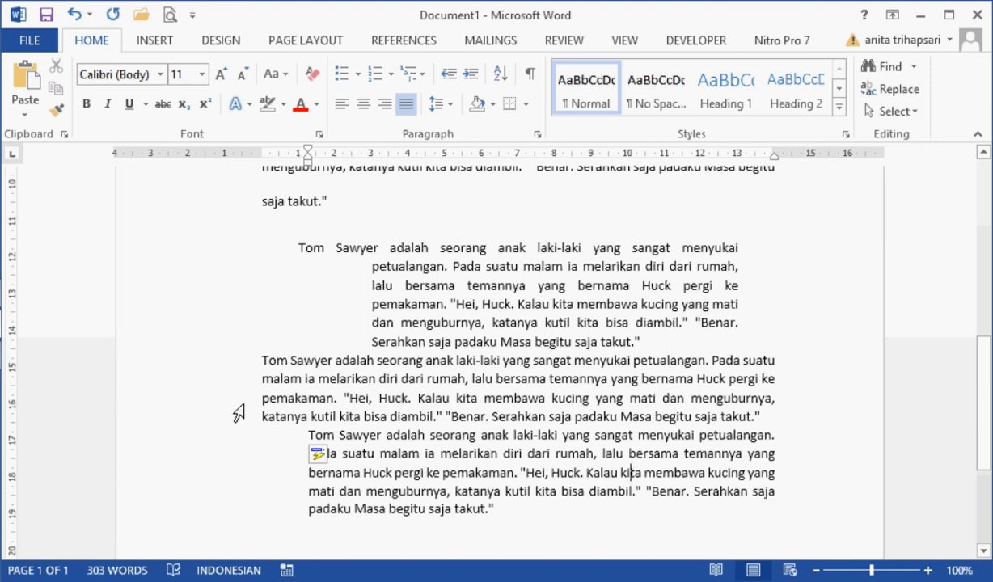
Step: Add an In margin drop cap to the fifth story paragraph, the one just above the last
double_click(219, 379)
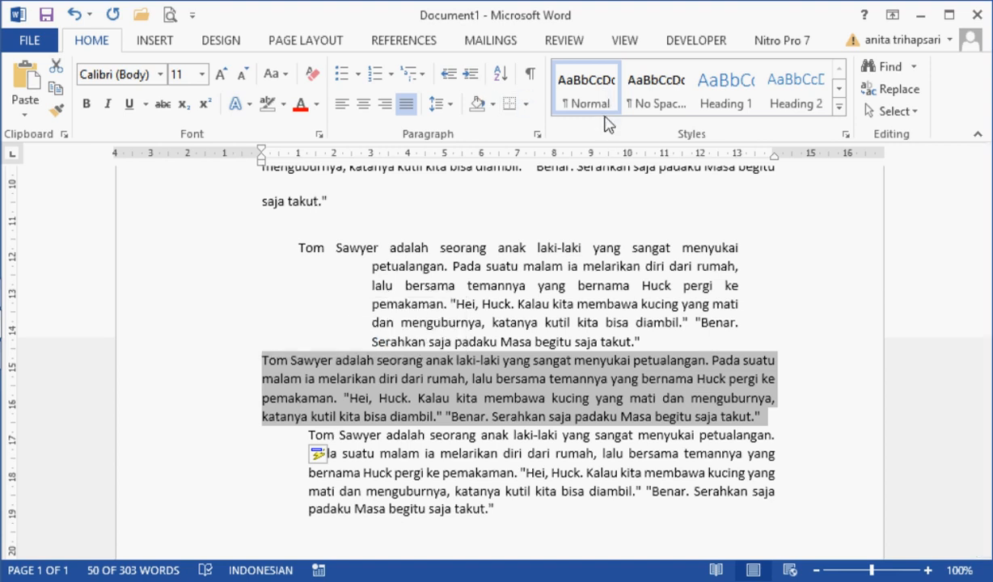
left_click(169, 45)
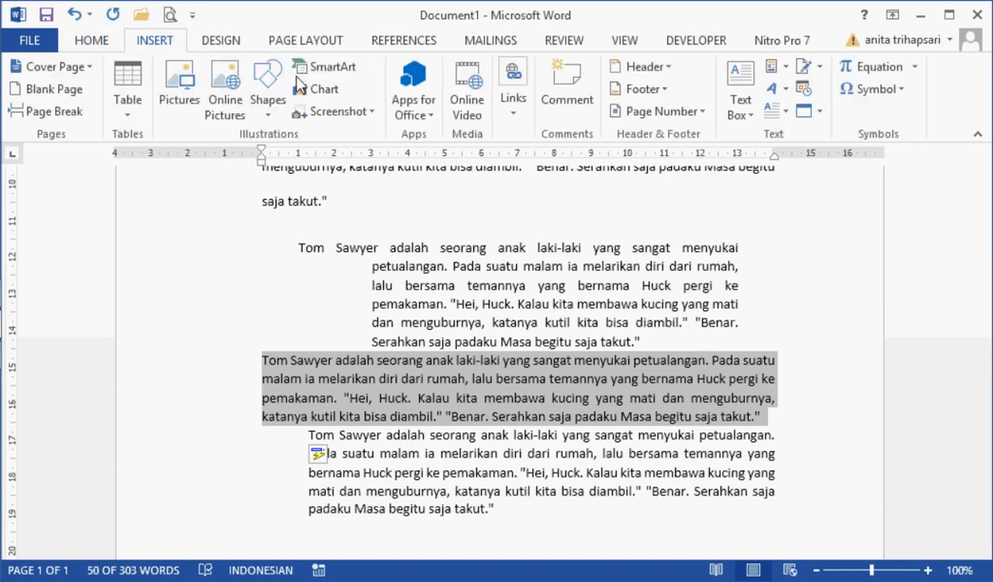
left_click(229, 42)
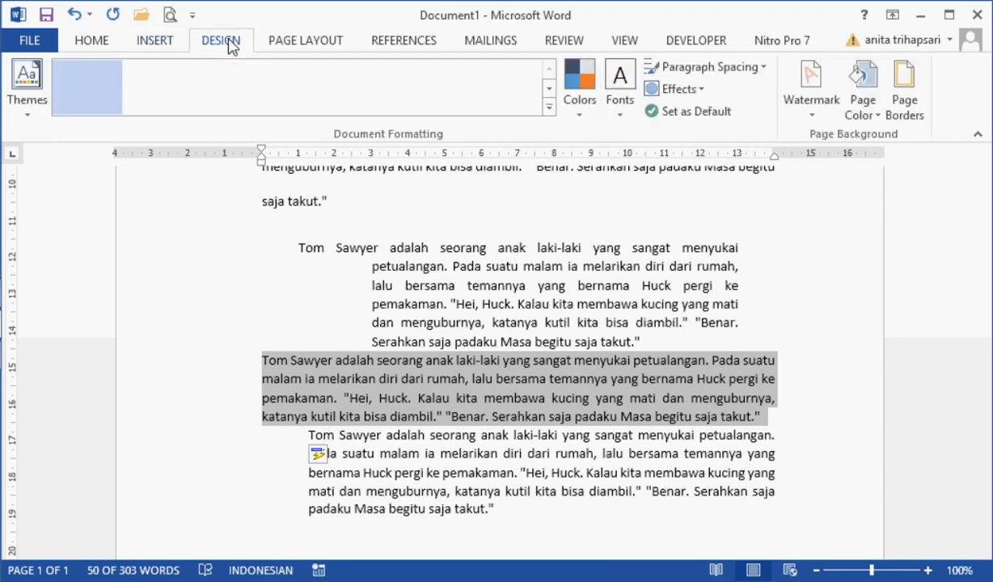
left_click(160, 51)
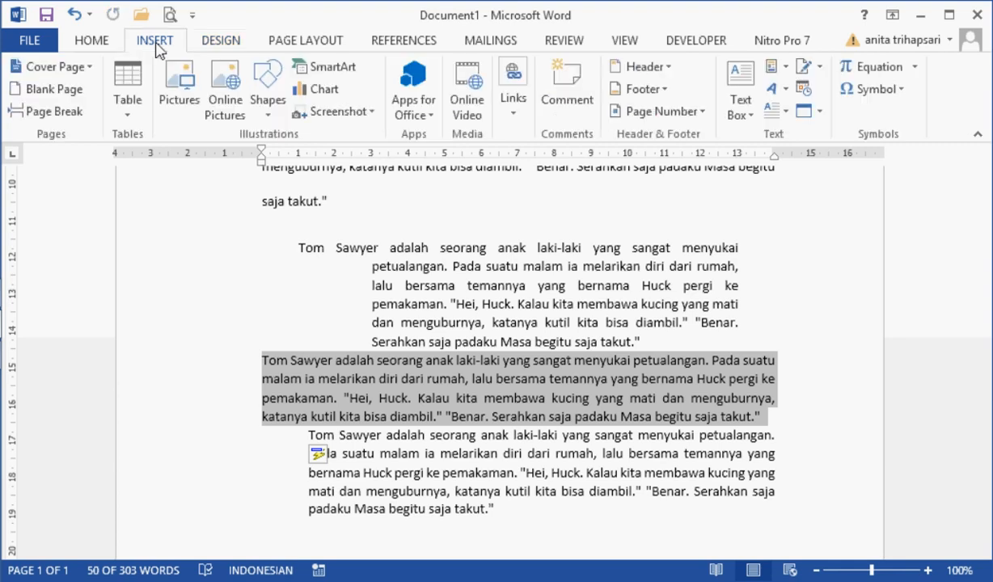
left_click(111, 52)
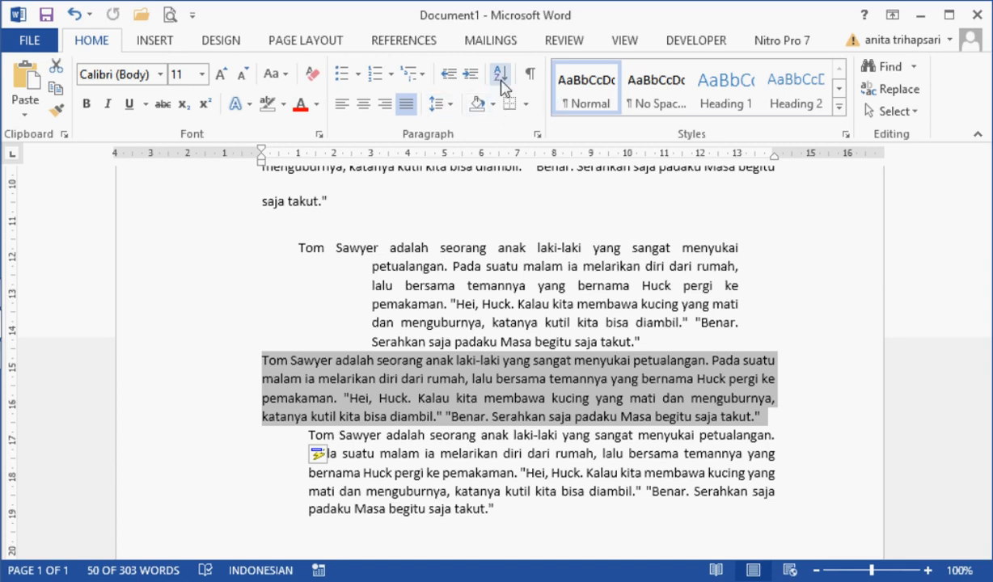
left_click(165, 42)
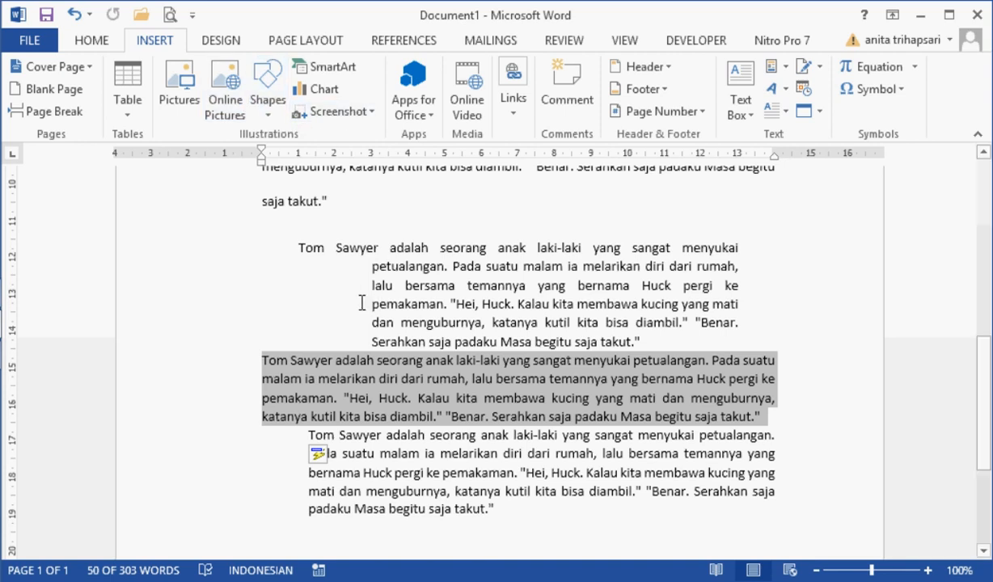
left_click(783, 91)
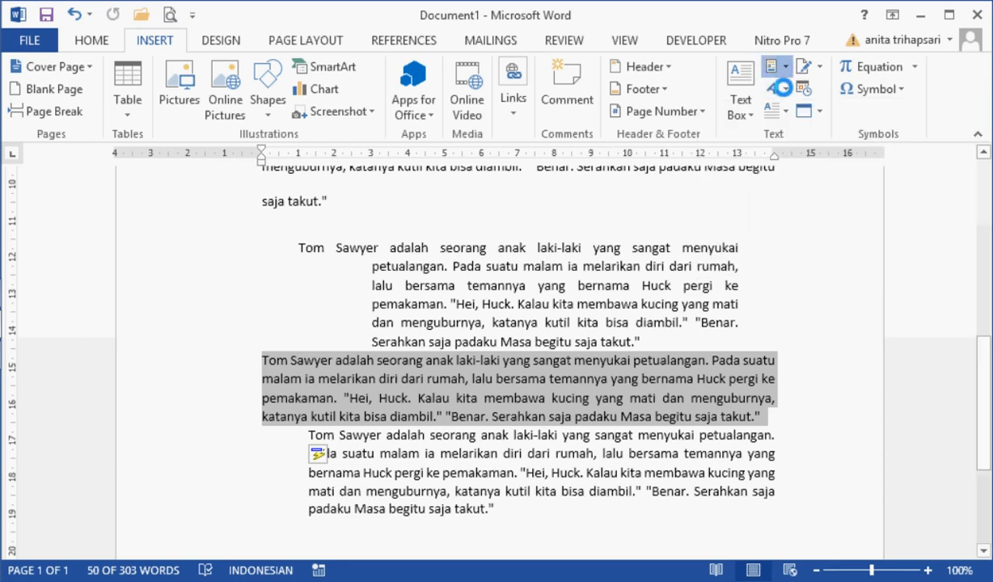
left_click(778, 70)
left_click(783, 74)
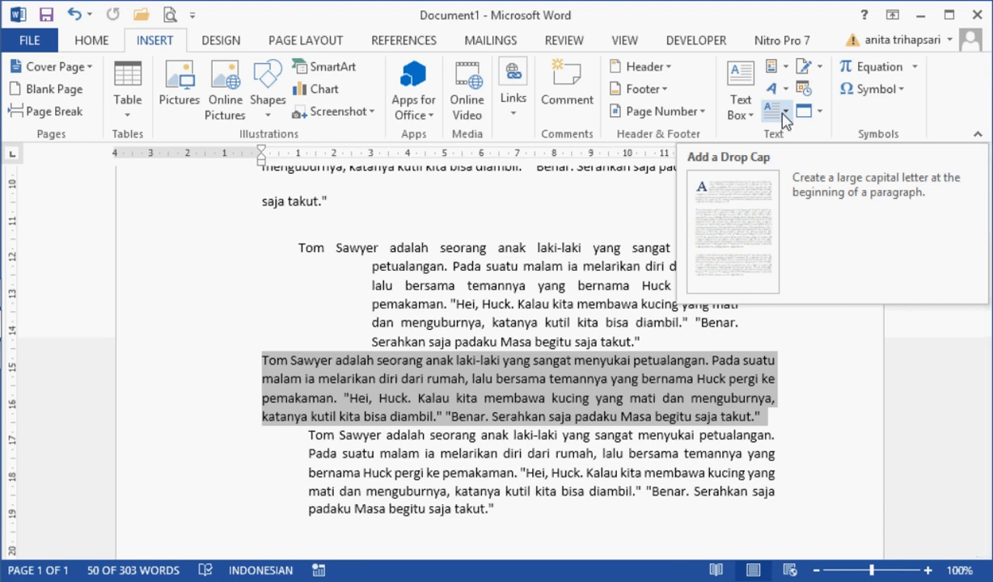
left_click(787, 115)
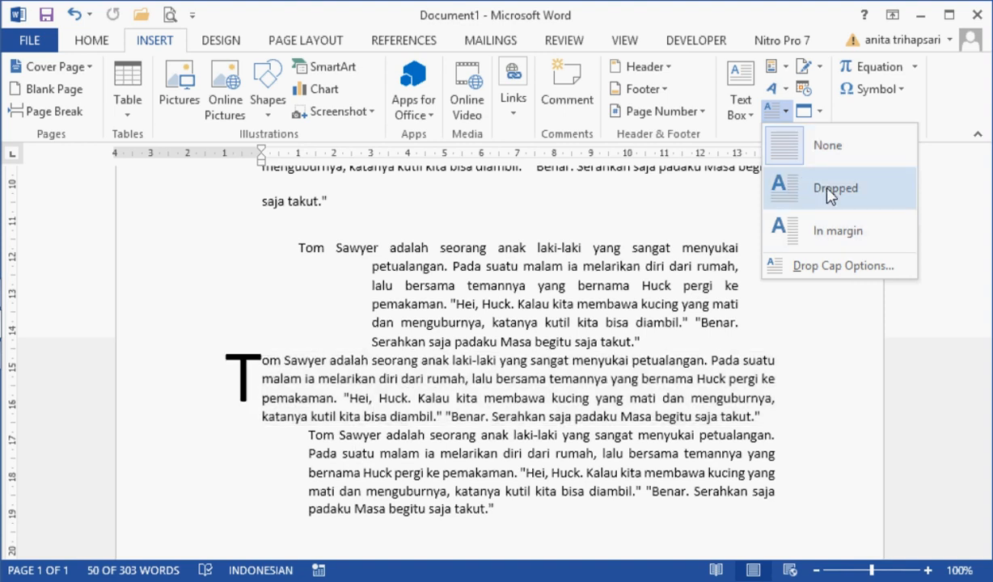
left_click(829, 233)
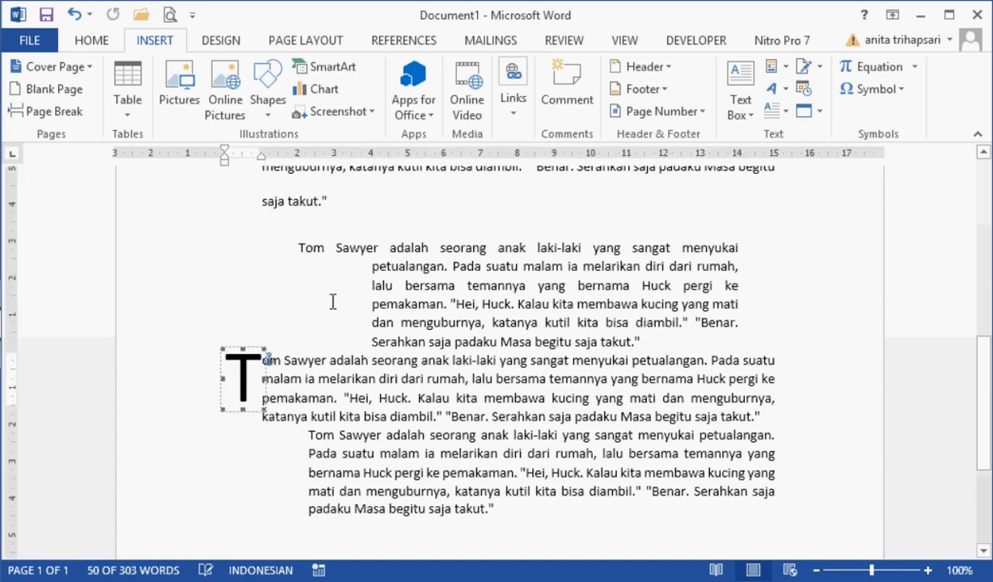
left_click(322, 366)
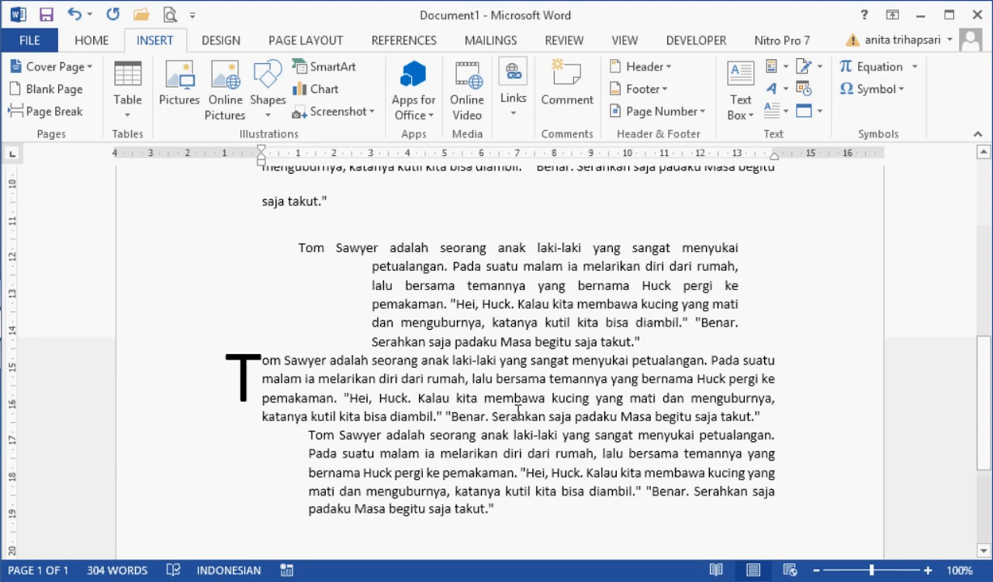
Step: Make the words "Tom Sawyer" opening the first story paragraph bold, underlined, red and 18 pt
left_click(986, 225)
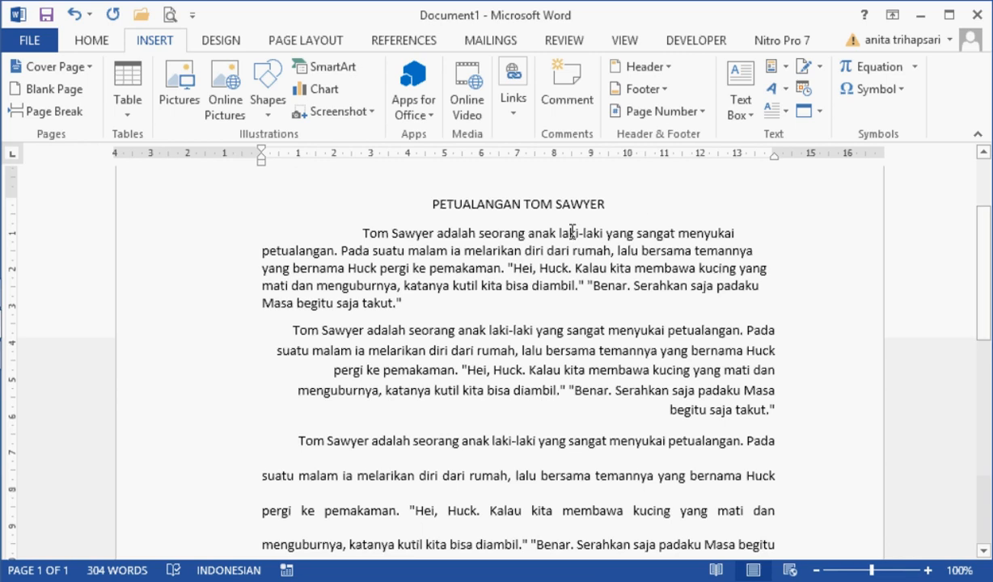
left_click(91, 41)
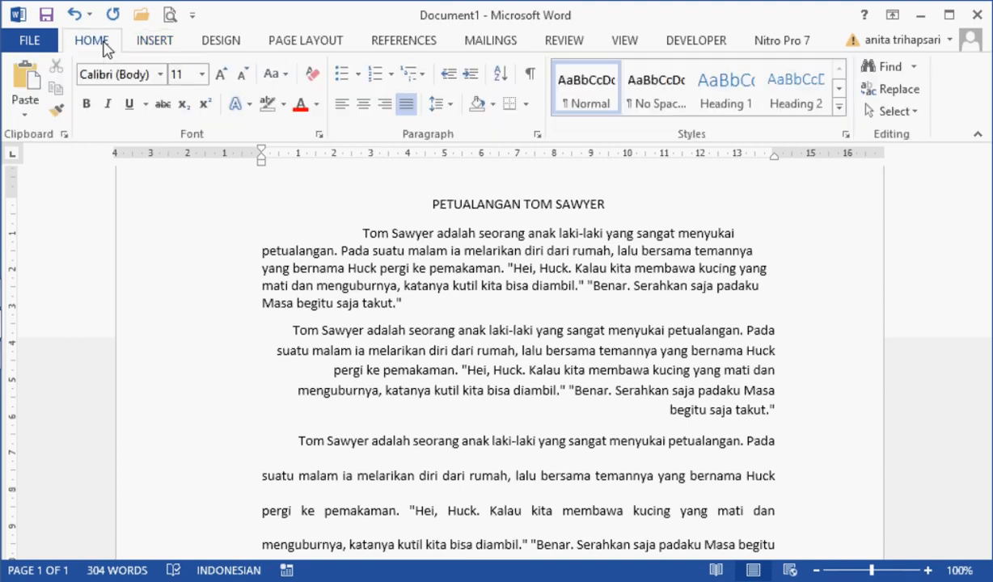
left_click(56, 110)
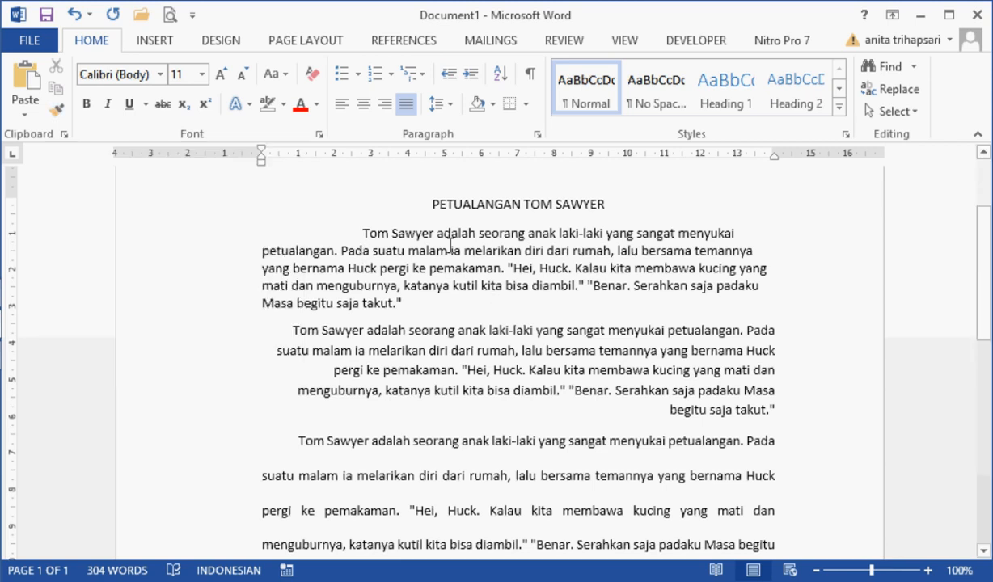
left_click_drag(360, 230, 433, 228)
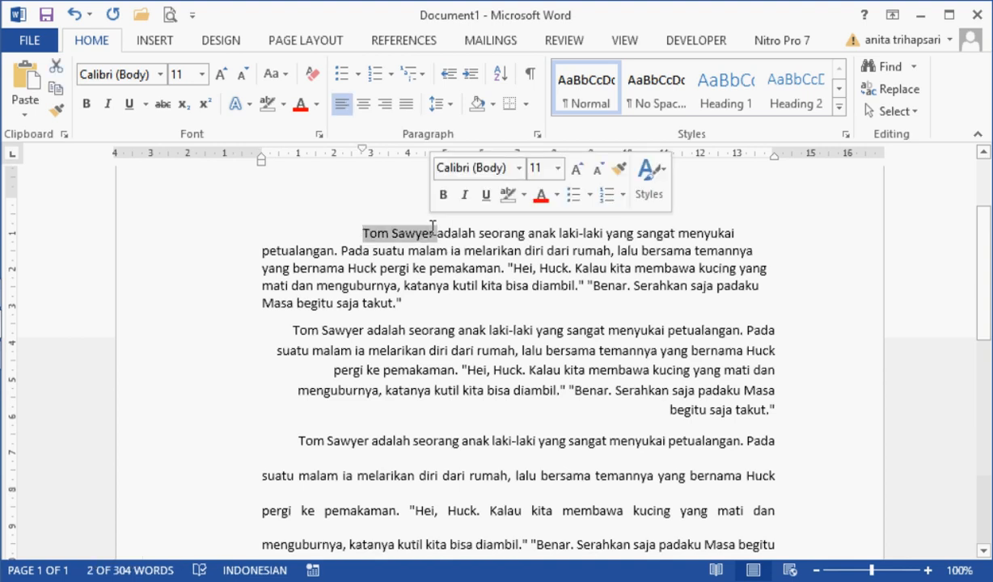
left_click(443, 195)
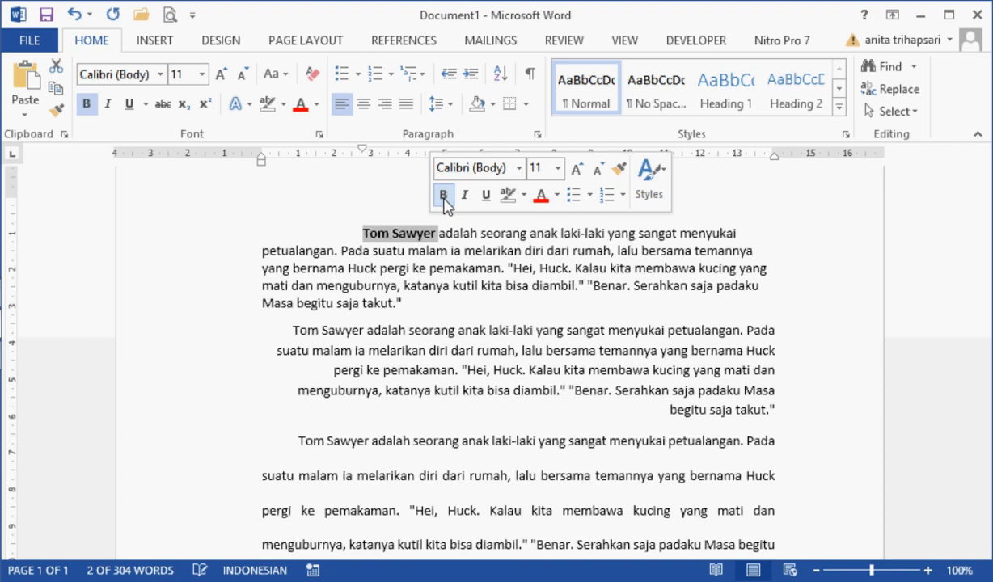
left_click(487, 200)
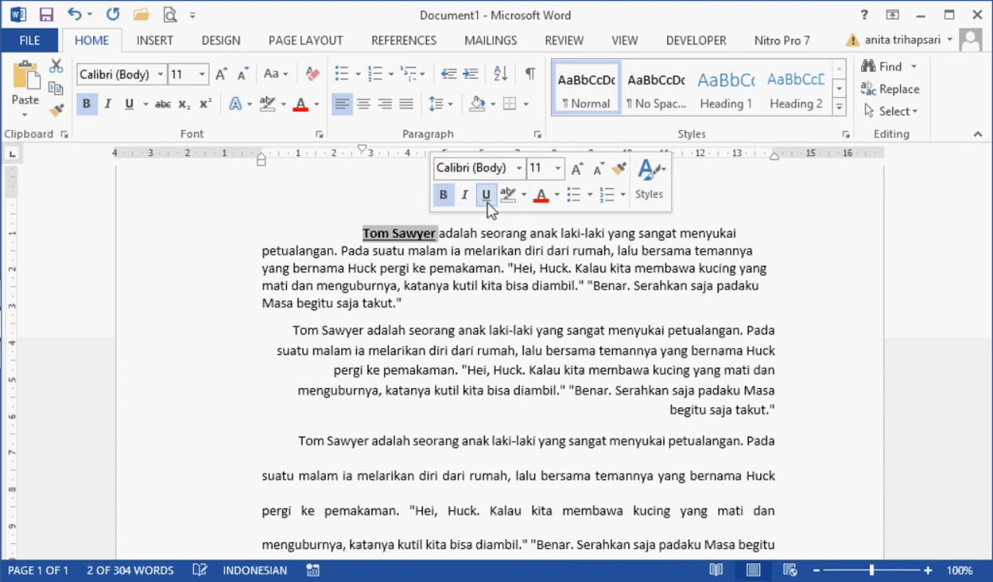
left_click(540, 199)
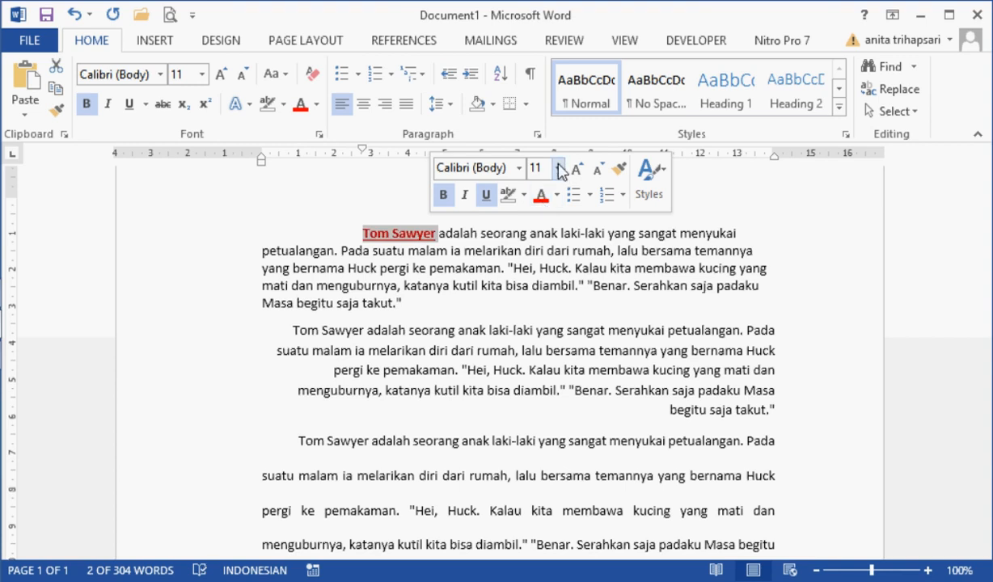
left_click(557, 168)
left_click(538, 322)
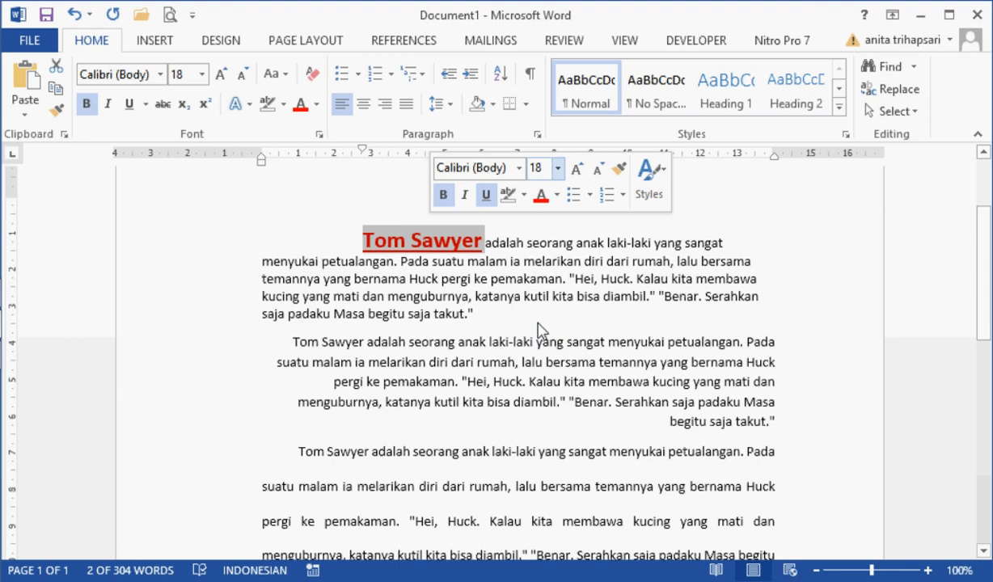
Step: Strike through the red "Tom Sawyer" and change its underline to a green wavy line
left_click(162, 104)
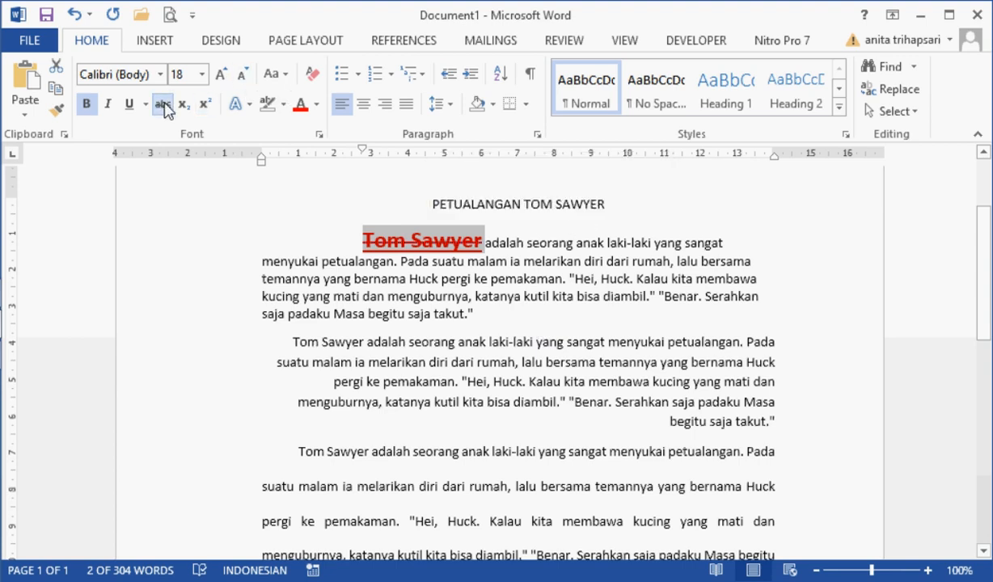
left_click(146, 104)
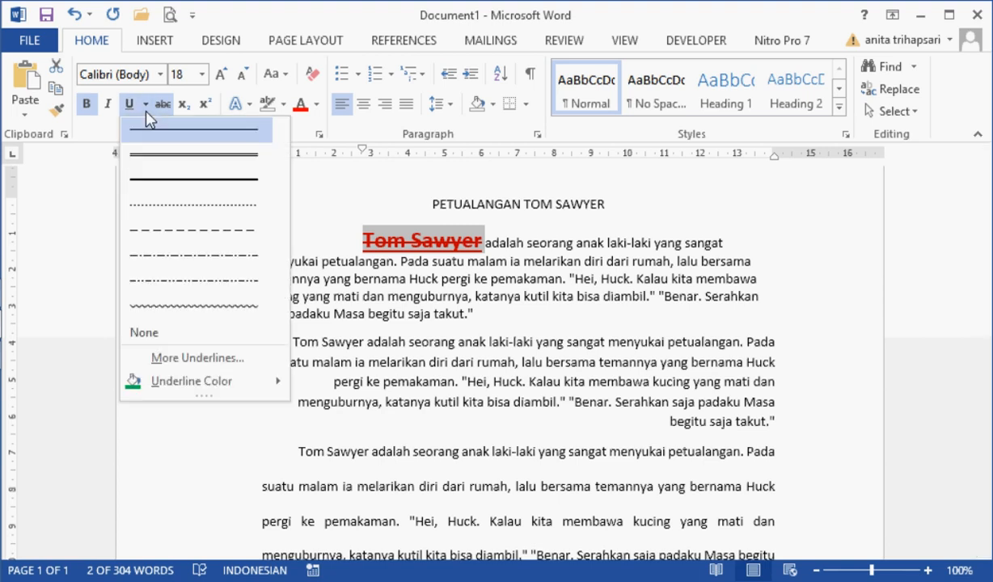
left_click(199, 307)
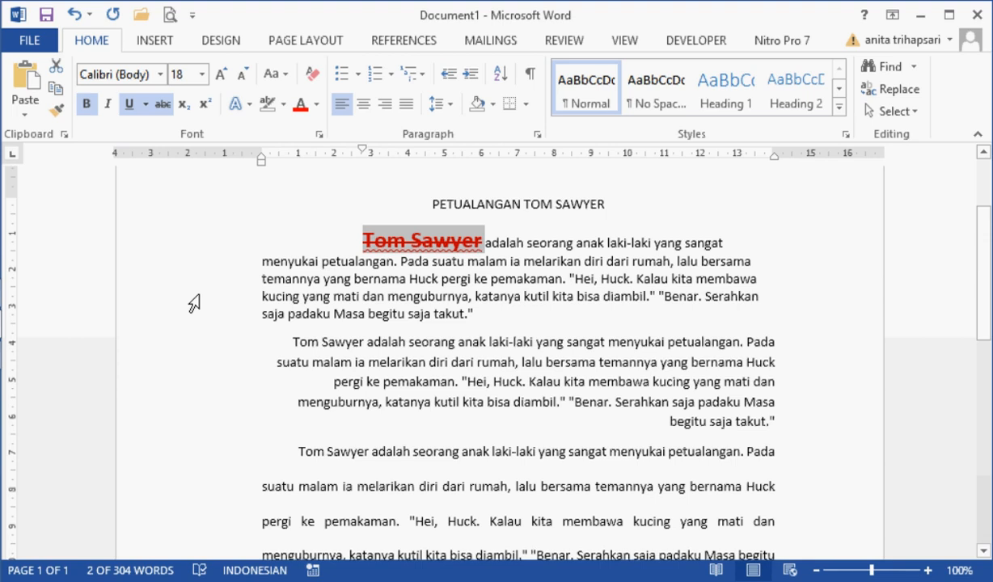
left_click(146, 105)
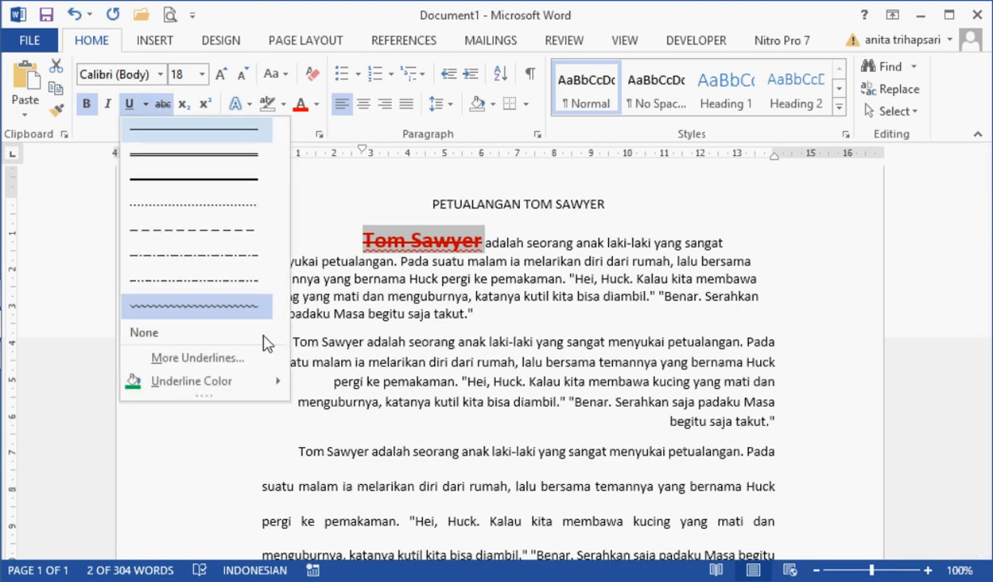
mouse_move(269, 382)
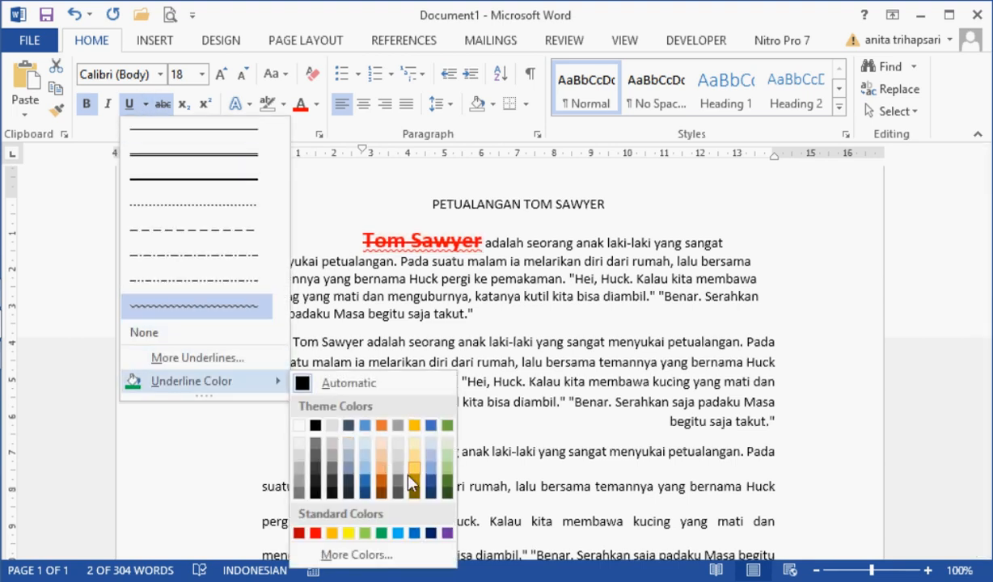
left_click(382, 535)
left_click(523, 261)
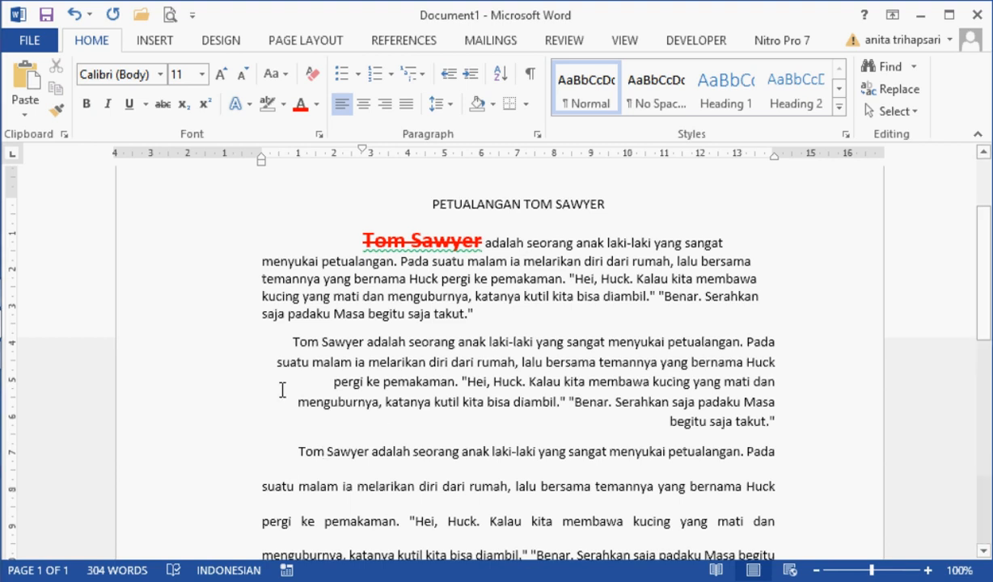
Step: Copy the red struck-through "Tom Sawyer" formatting from the first story paragraph onto "Tom Sawyer" in the second paragraph with Format Painter
left_click_drag(293, 343, 357, 345)
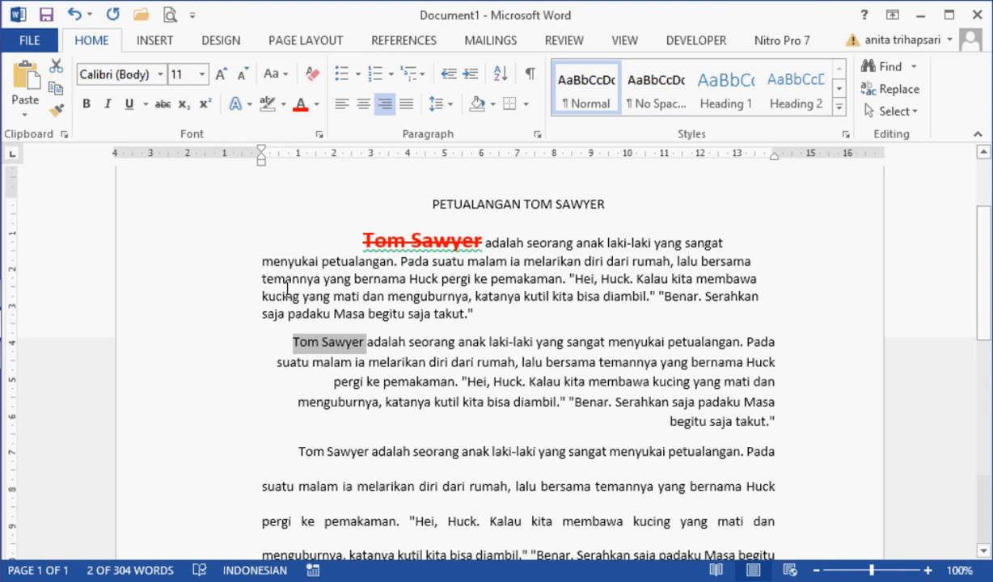
left_click(364, 239)
mouse_move(364, 239)
left_mouse_down()
mouse_move(463, 234)
mouse_move(378, 240)
left_mouse_up()
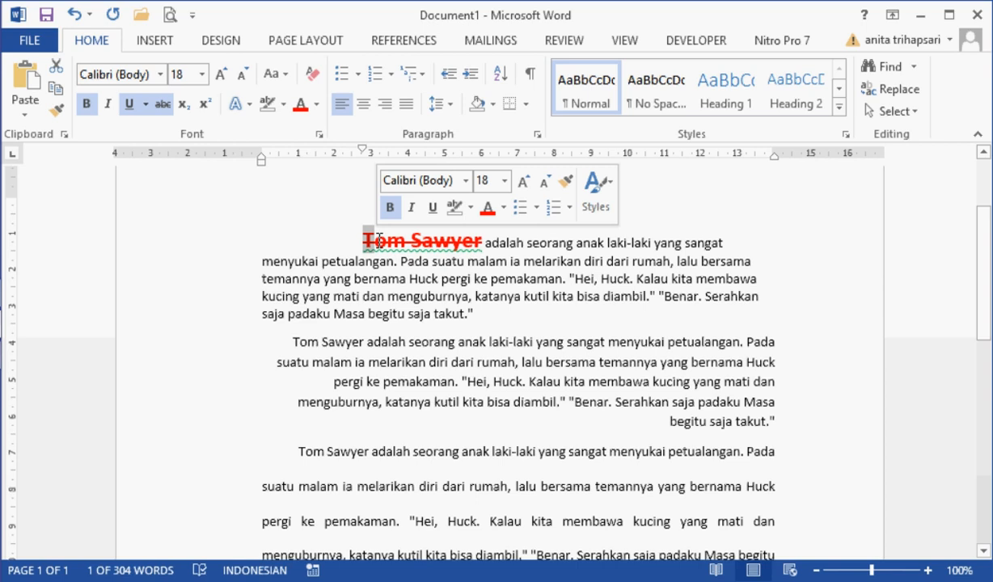
left_click(54, 115)
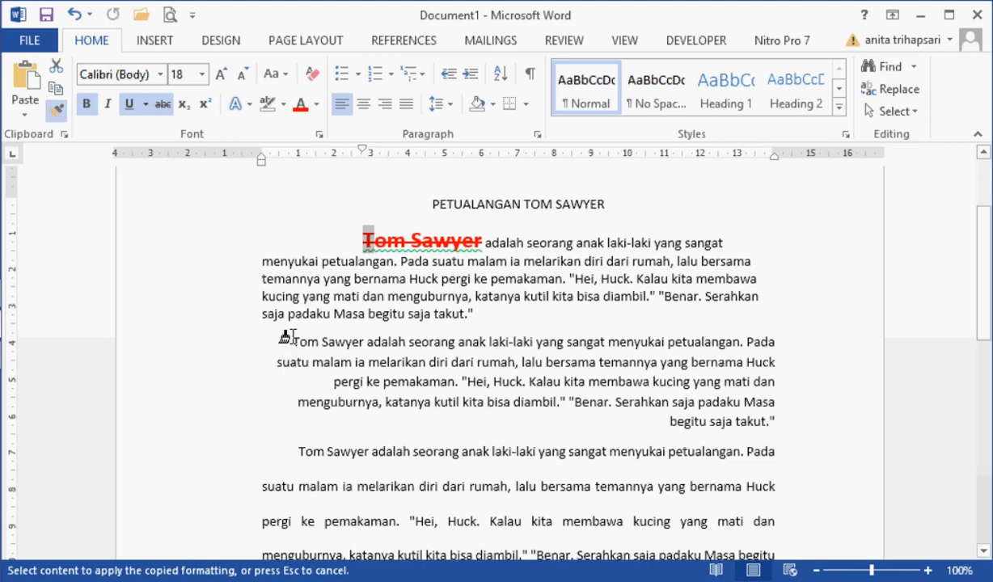
left_click_drag(293, 340, 348, 341)
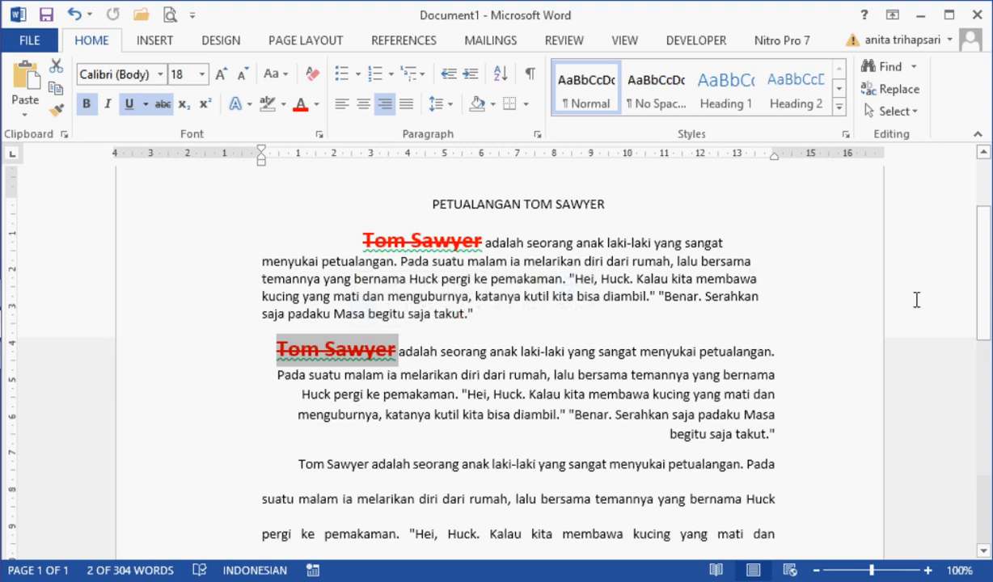
Step: Indent the first line of the last story paragraph by about 1.25 cm
scroll(977, 368, "down", 5)
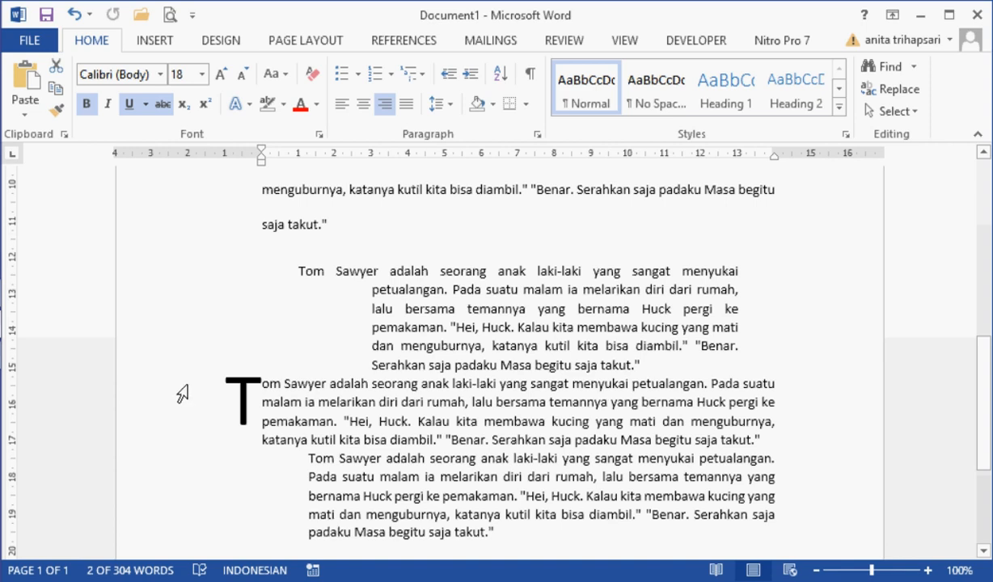
left_click(311, 466)
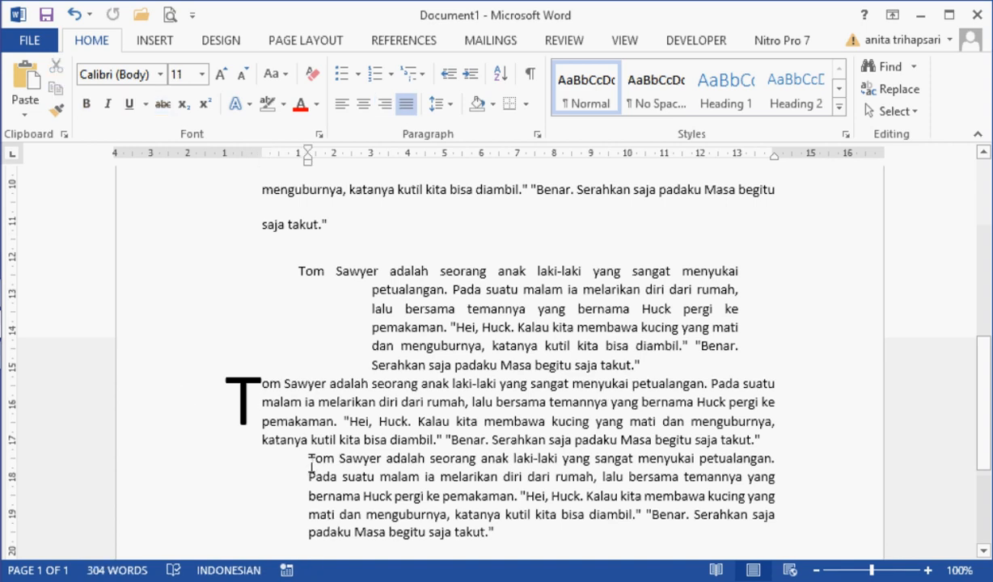
key("Tab")
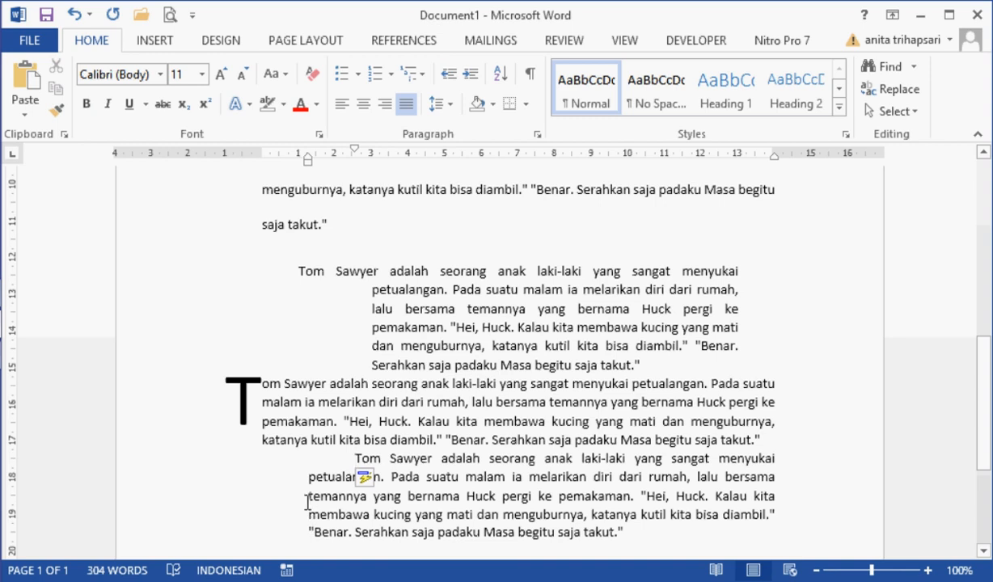
Step: Copy the whole last paragraph's formatting onto the fourth and fifth story paragraphs together with Format Painter
left_click_drag(194, 458, 202, 532)
left_click(56, 113)
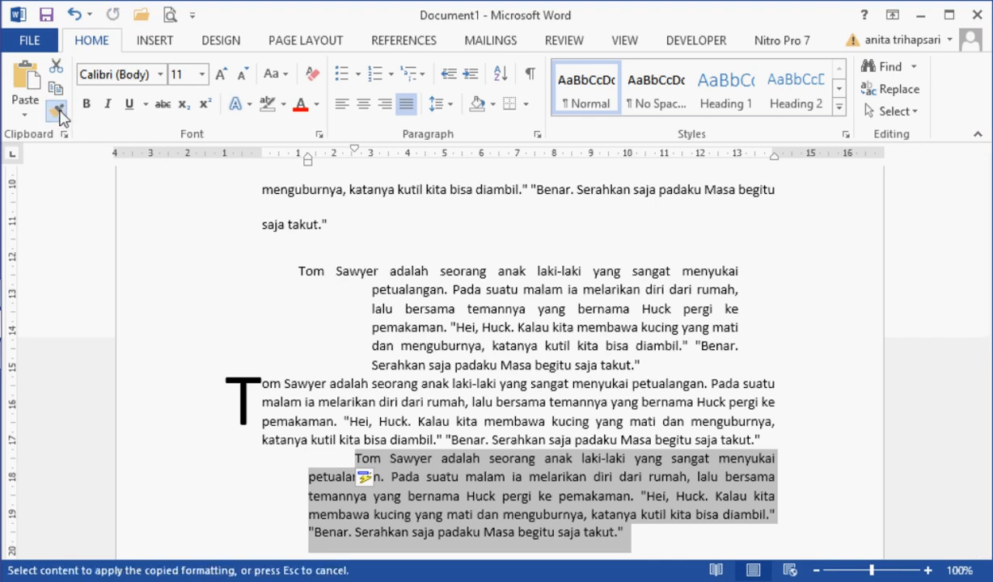
left_click_drag(171, 279, 175, 454)
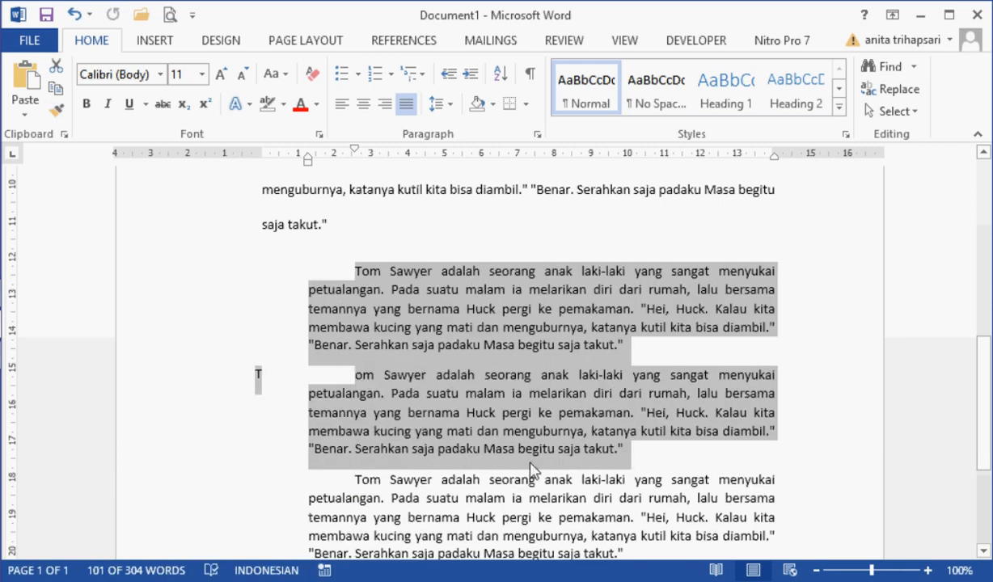
left_click(532, 464)
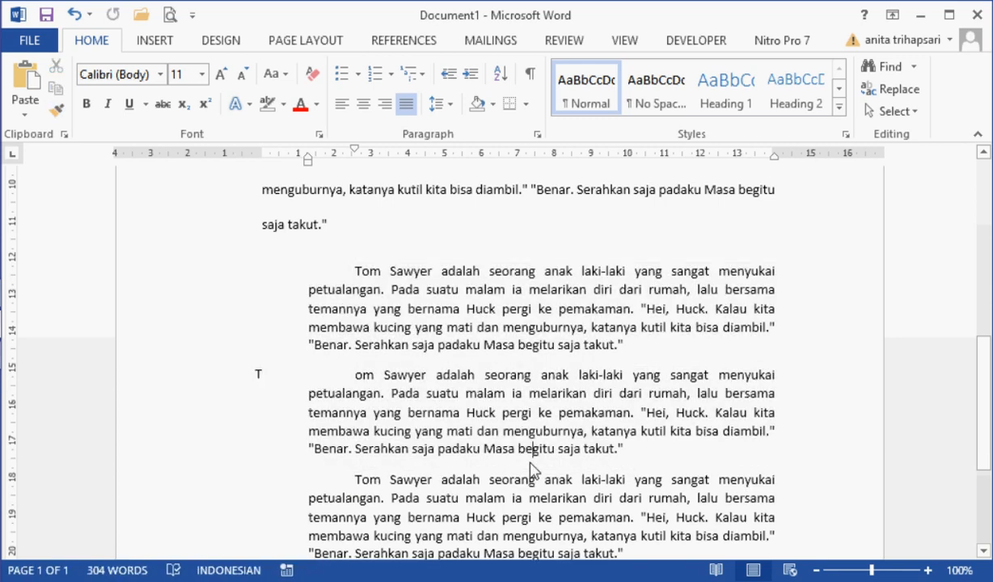